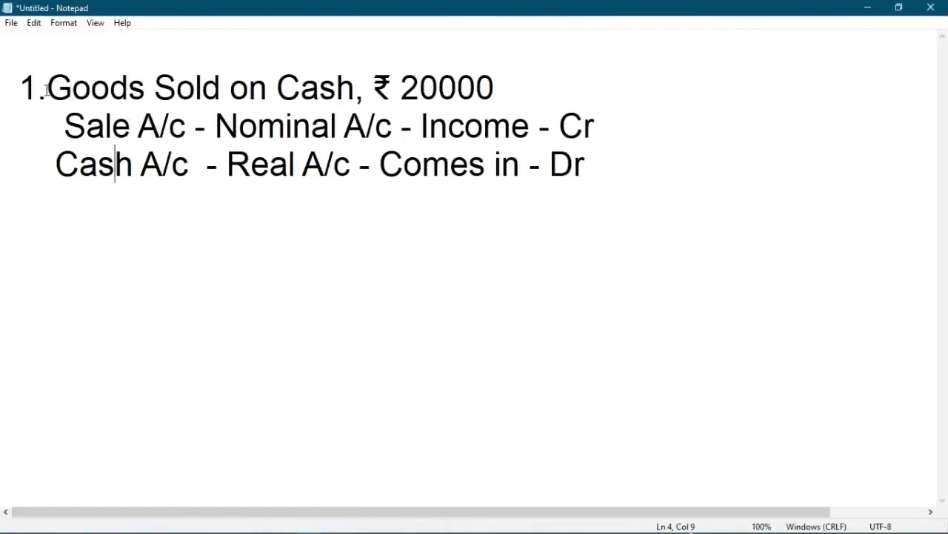
Step: Examine the ₹ 20000 cash sale, including the Sale and Cash ledgers, their account types, and their credit and debit sides
left_click_drag(46, 89, 504, 88)
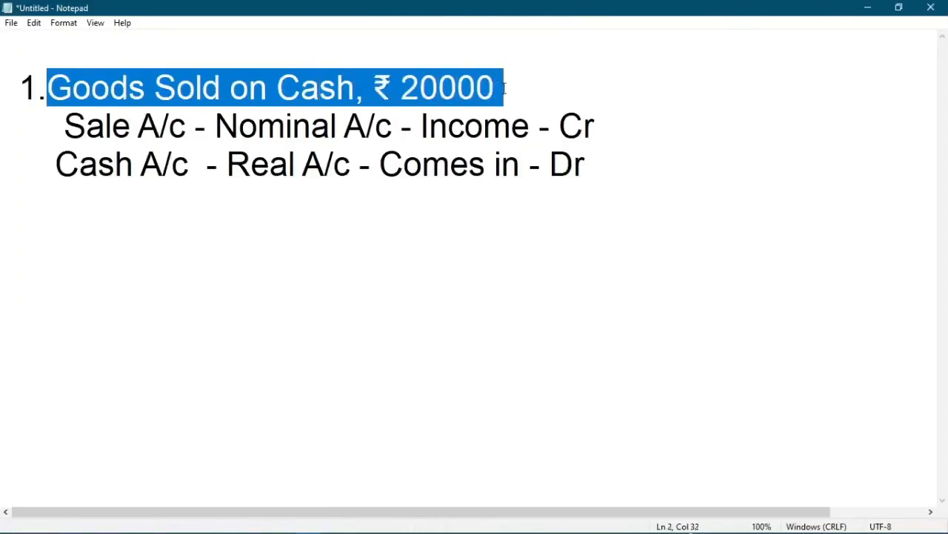
left_click(133, 86)
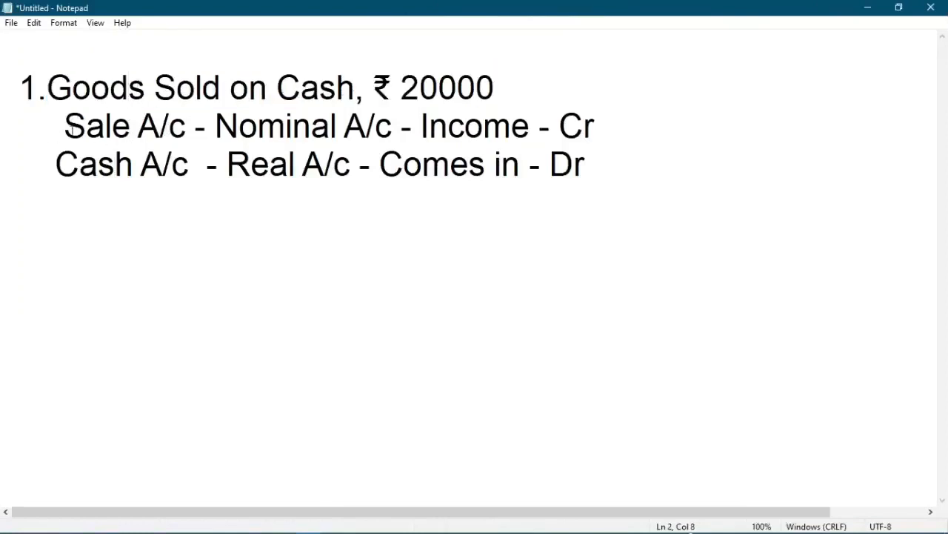
left_click_drag(65, 126, 207, 126)
left_click_drag(55, 168, 207, 169)
left_click_drag(206, 126, 526, 126)
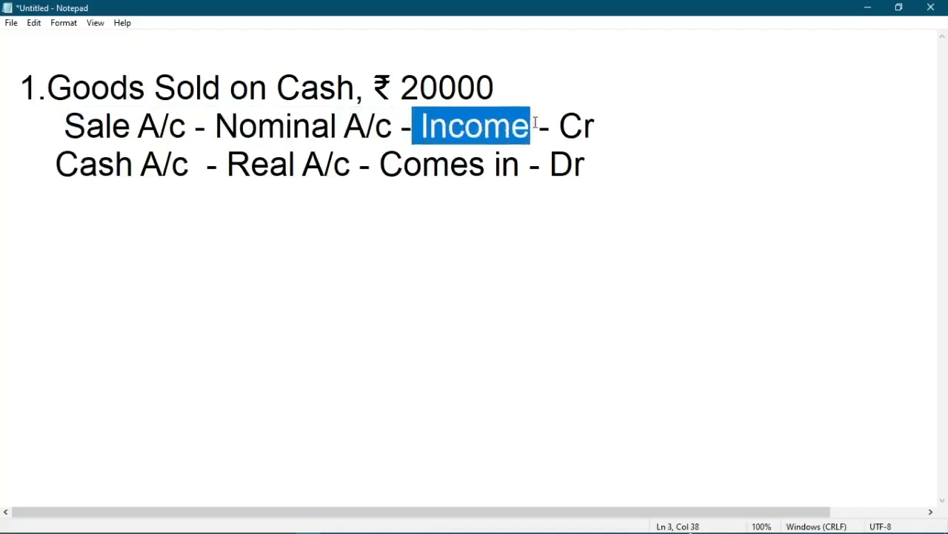
left_click_drag(605, 125, 550, 126)
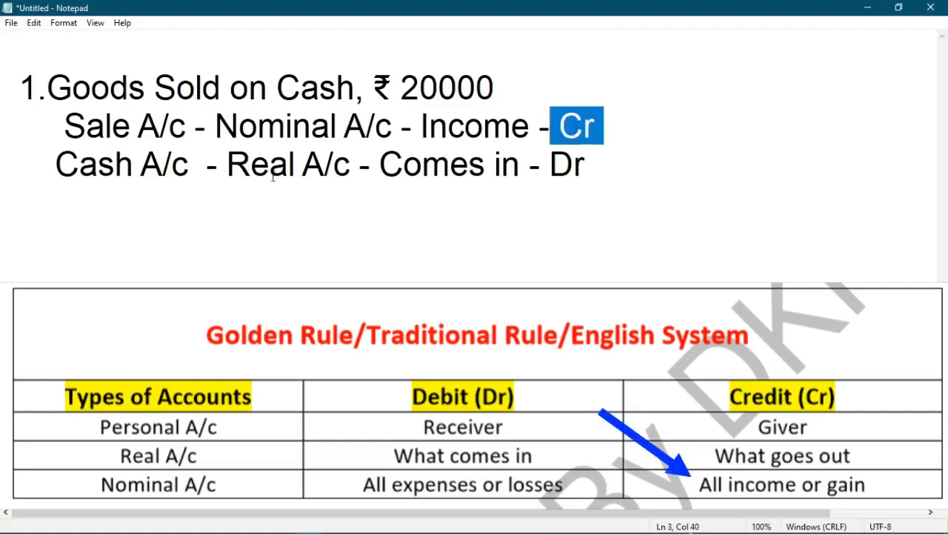
left_click_drag(57, 164, 516, 168)
left_click_drag(583, 166, 550, 166)
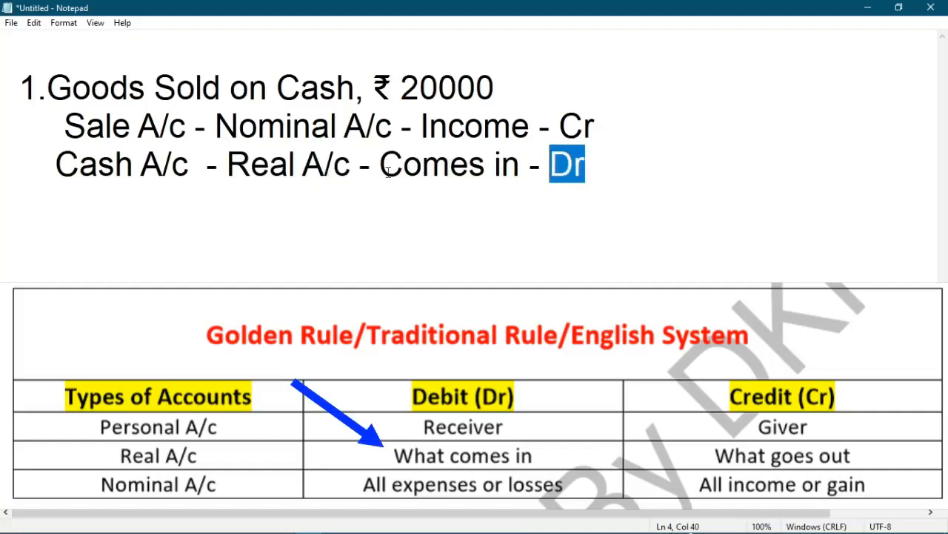
Step: Switch to the PDF and check the debit and credit ledger lines of the ₹ 20000 cash sale example
key("alt+Tab")
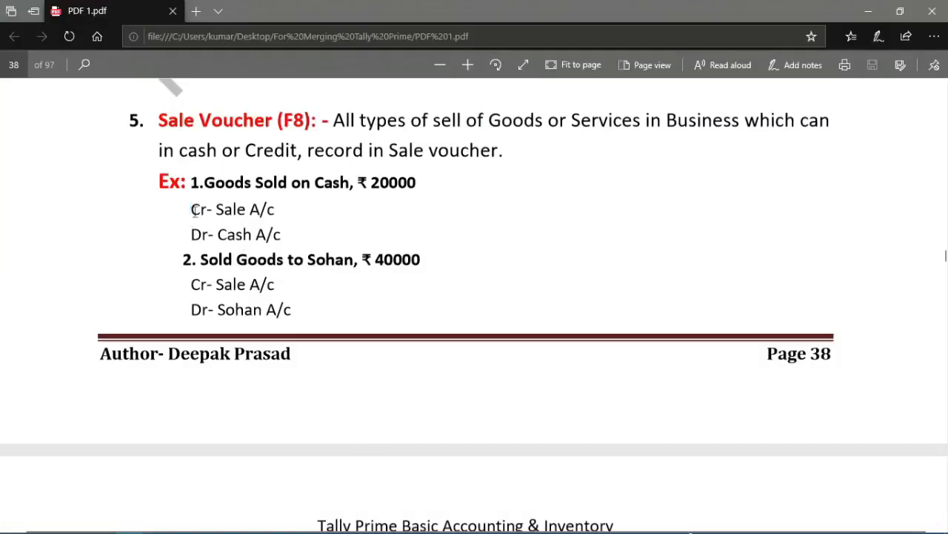
left_click_drag(192, 210, 212, 210)
left_click(289, 215)
Step: Examine the ₹ 40000 customer sale and its ledger rules in Notepad, then check the matching example in the PDF
key("alt+Tab")
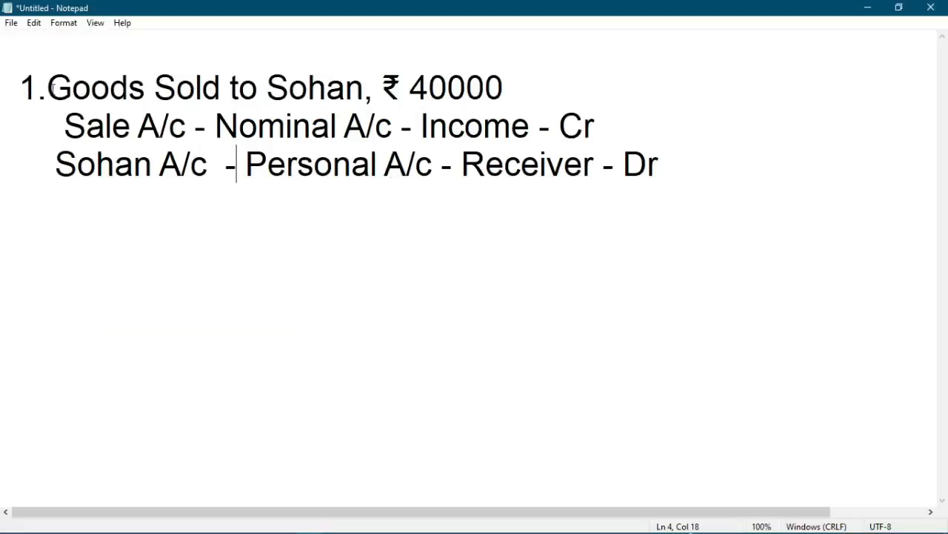
left_click_drag(47, 86, 531, 77)
left_click(196, 85)
left_click_drag(364, 87, 270, 92)
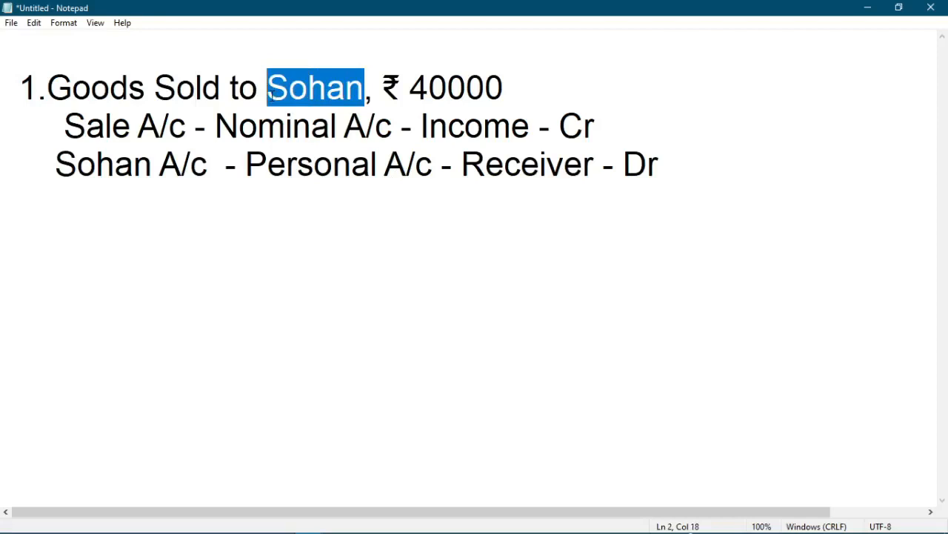
left_click(270, 93)
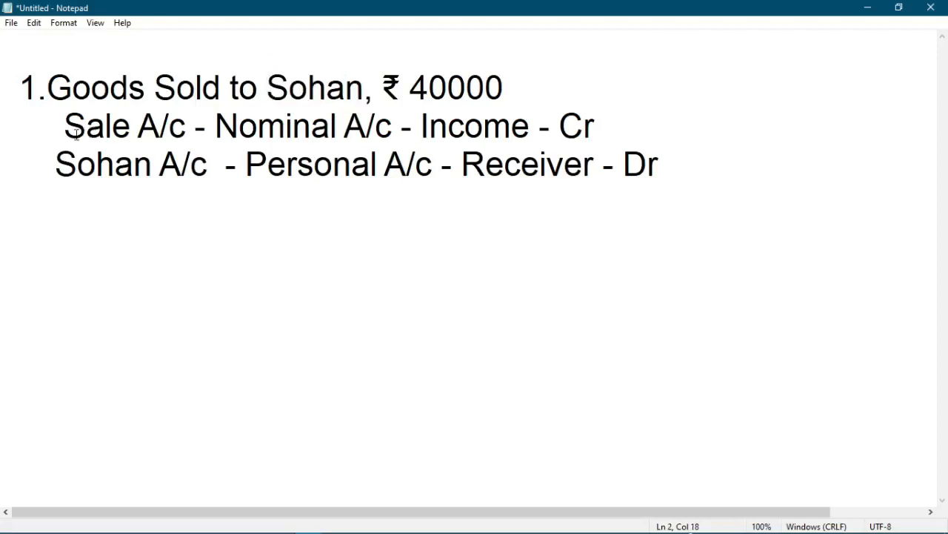
left_click_drag(64, 126, 196, 129)
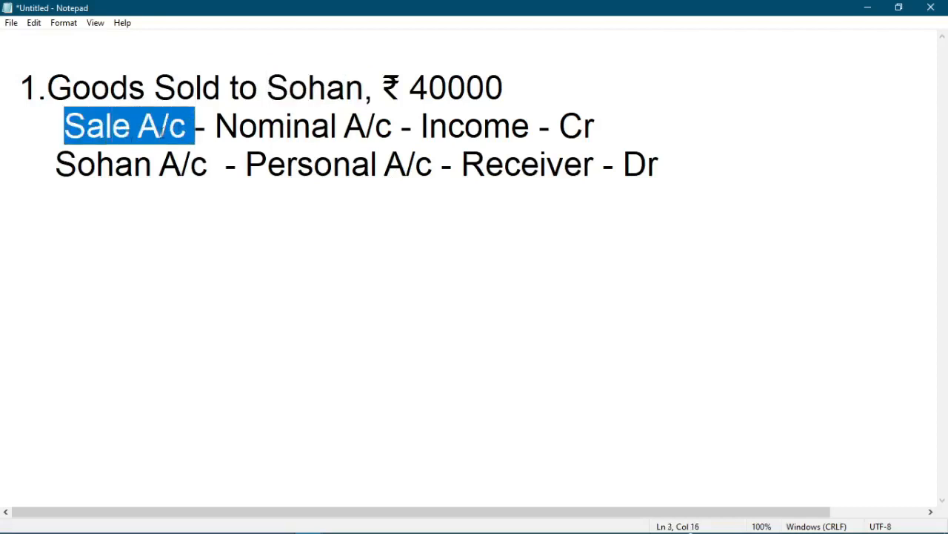
left_click_drag(37, 174, 226, 171)
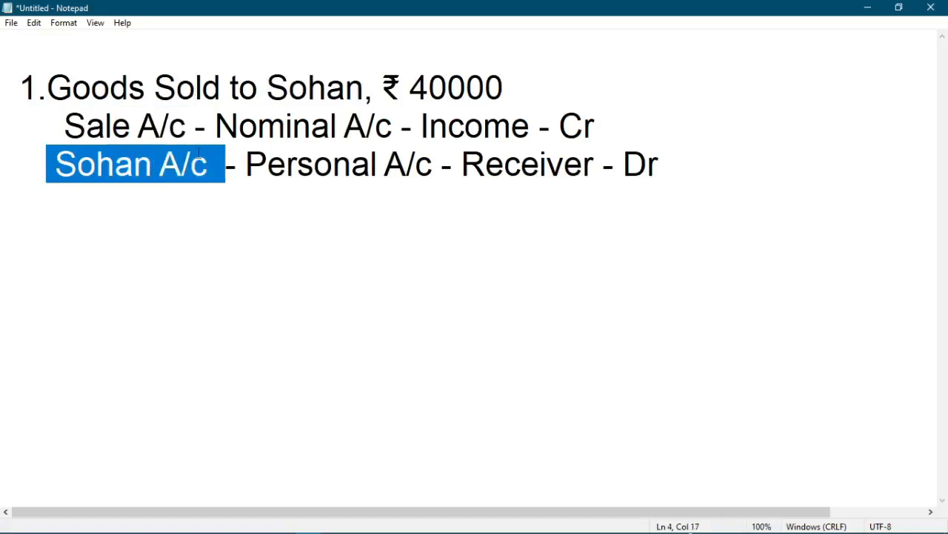
left_click_drag(215, 126, 604, 126)
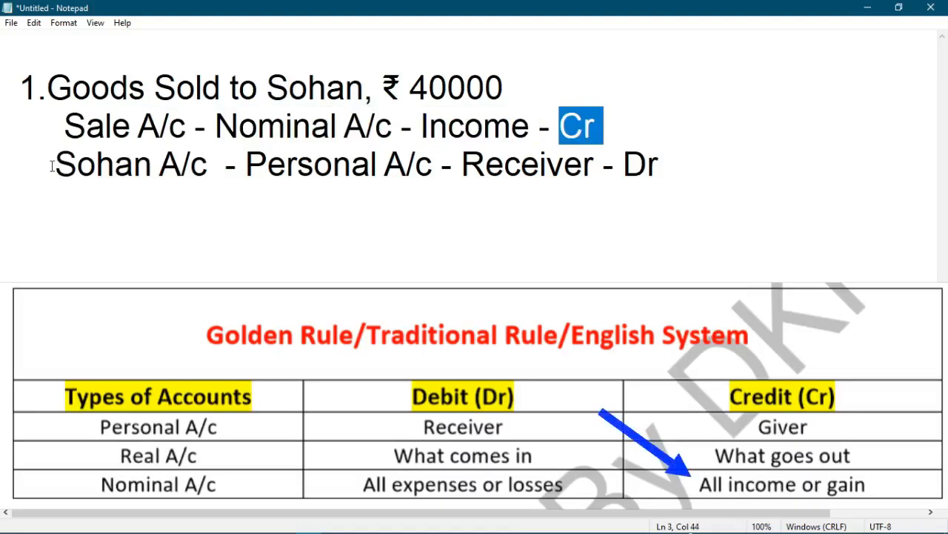
left_click_drag(52, 166, 604, 175)
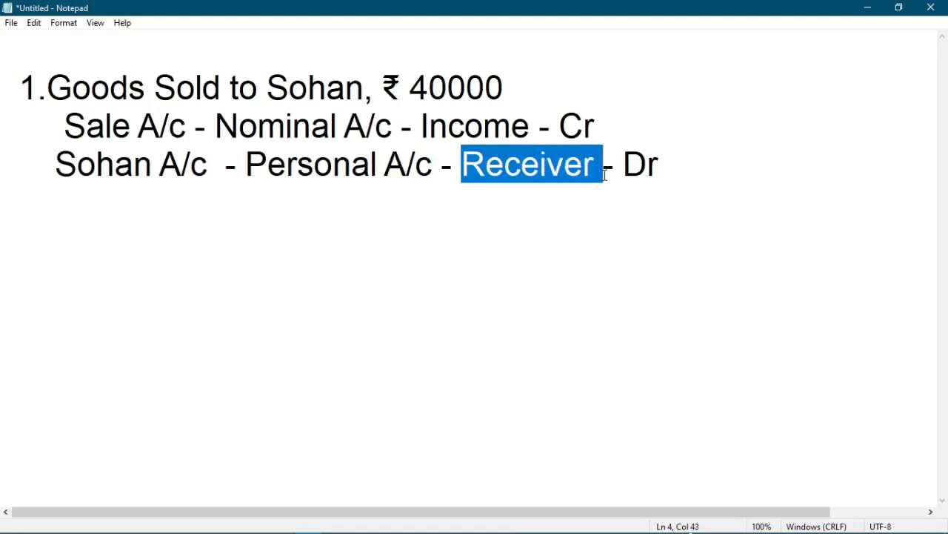
left_click_drag(670, 168, 623, 165)
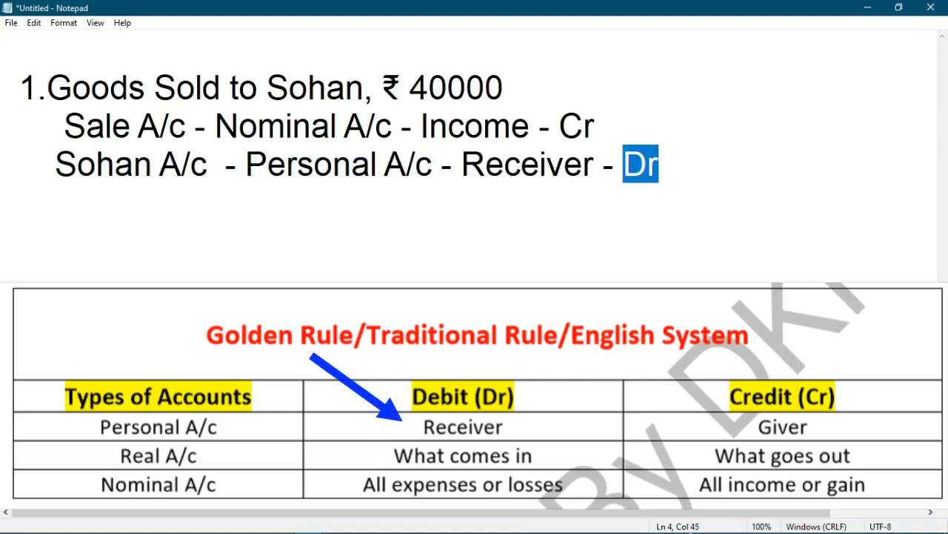
key("alt+Tab")
key("Tab")
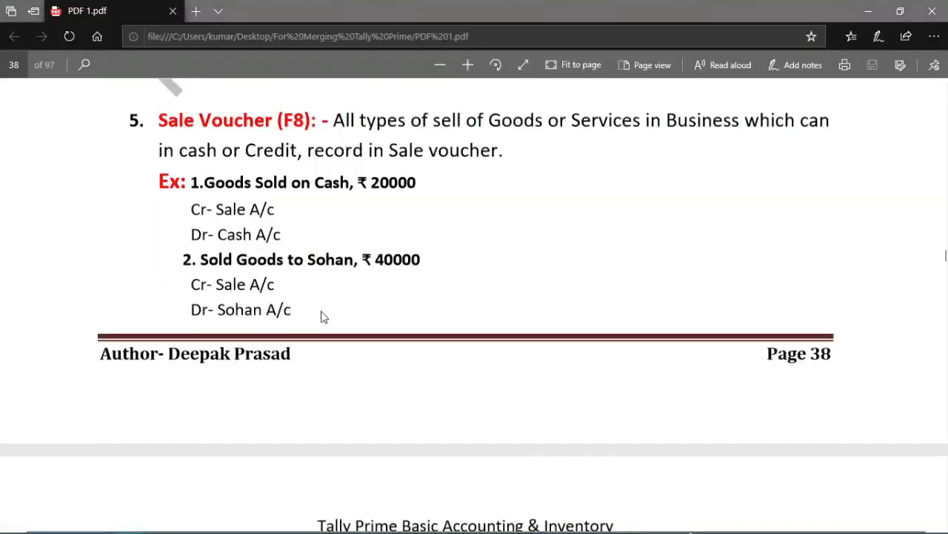
Step: Return to Notepad and examine the third sale's ₹ 5000 cash and ₹ 10000 credit parts and its three ledgers
key("alt+Tab")
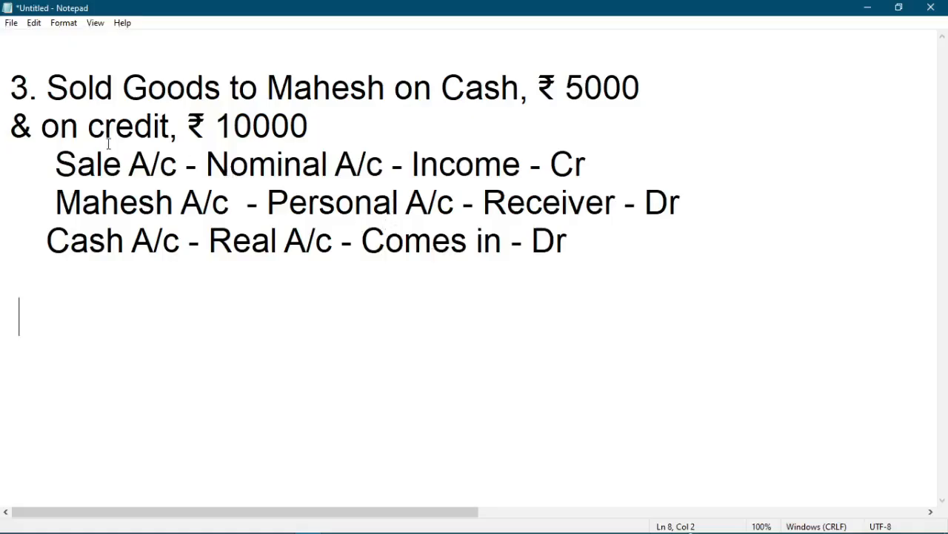
left_click_drag(48, 100, 638, 89)
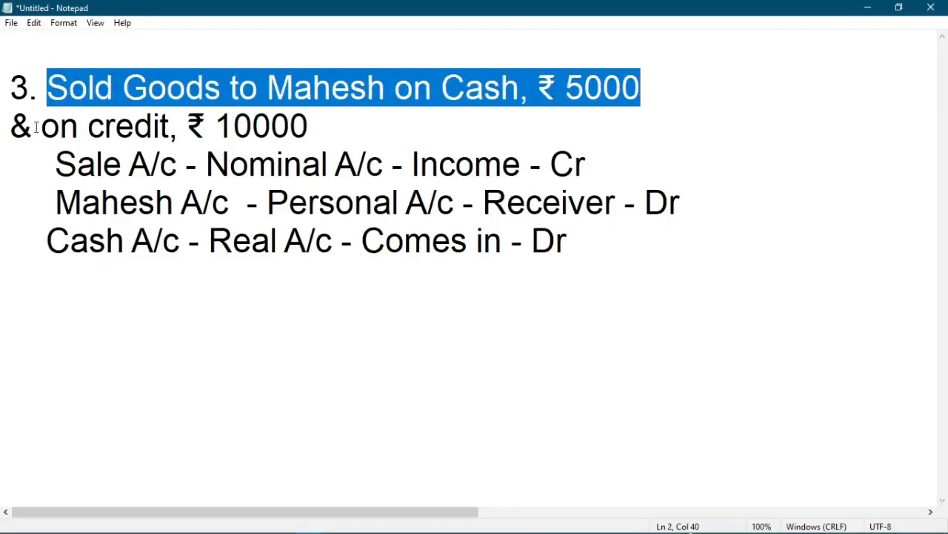
left_click_drag(32, 126, 180, 127)
left_click_drag(307, 128, 218, 127)
left_click_drag(642, 87, 565, 89)
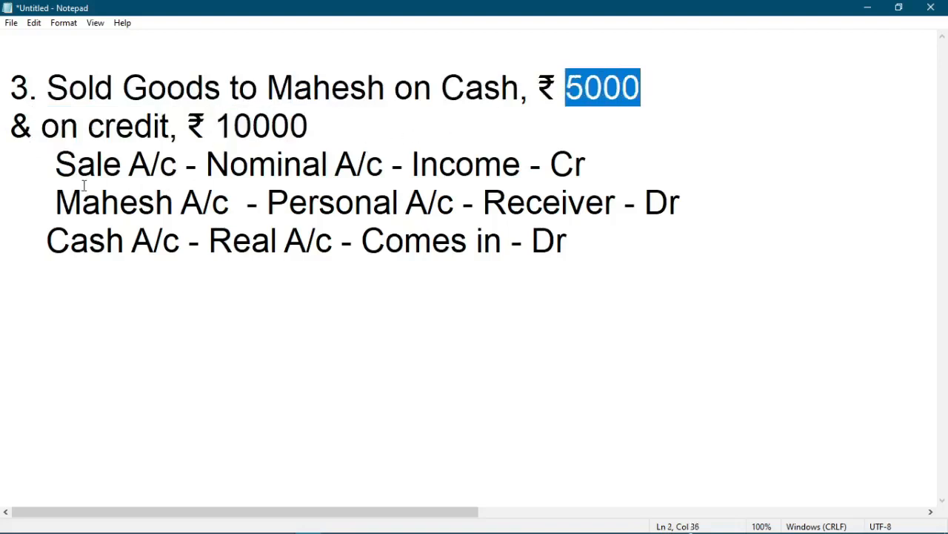
left_click_drag(55, 163, 179, 163)
left_click_drag(55, 202, 238, 212)
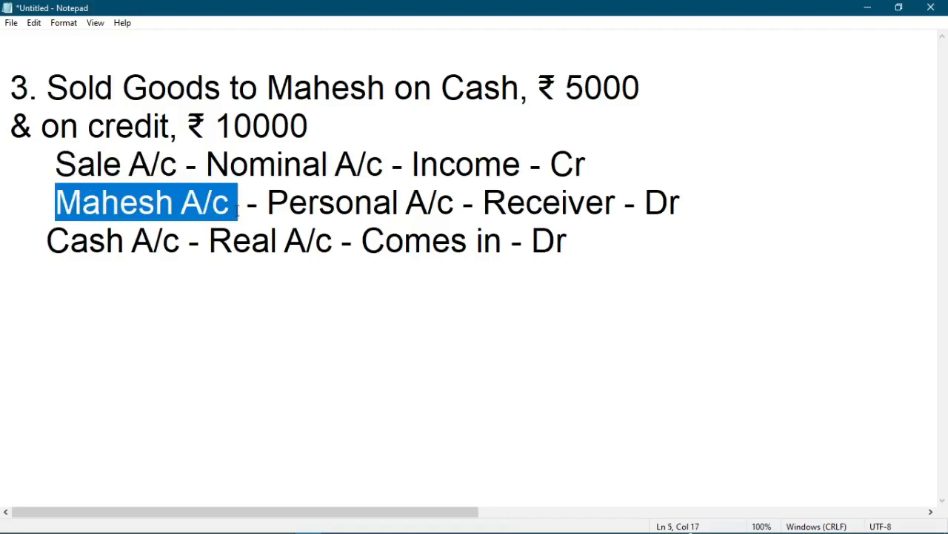
left_click_drag(47, 240, 176, 243)
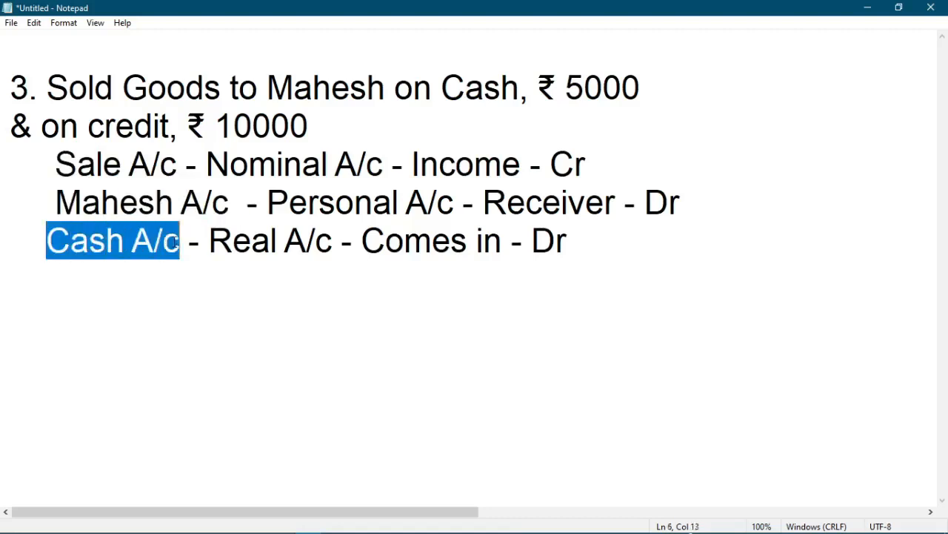
left_click(132, 242)
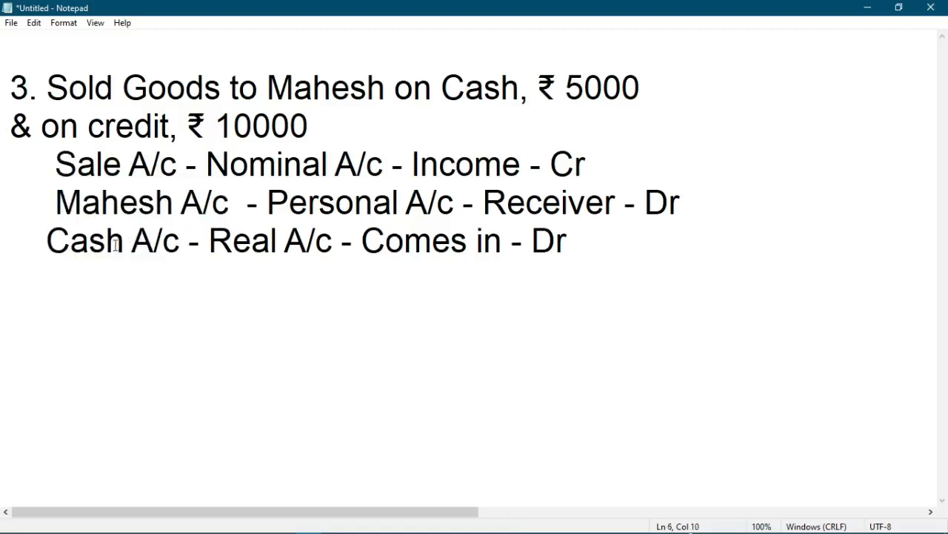
Step: Examine the account type, rule and Dr or Cr side of the Sale, customer and Cash ledgers in the third sale
left_click_drag(207, 165, 535, 166)
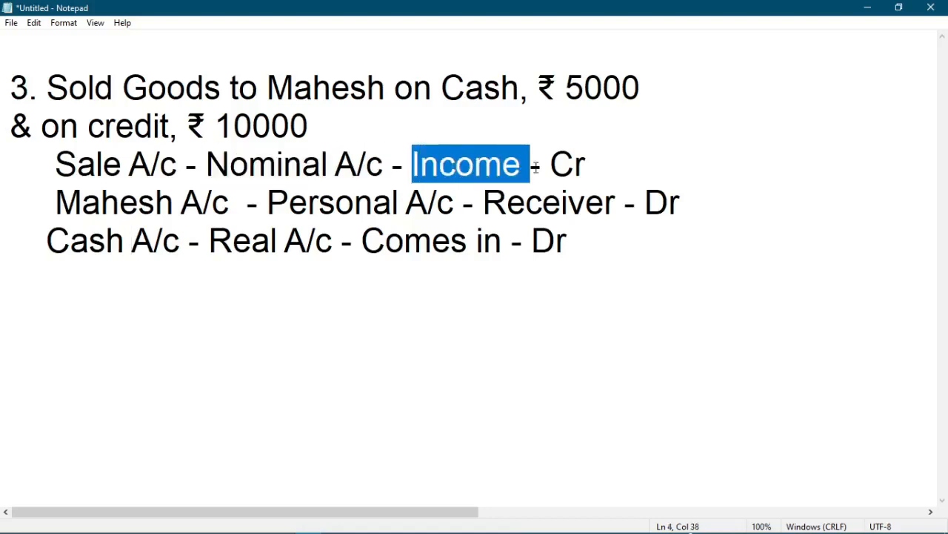
left_click_drag(596, 164, 550, 165)
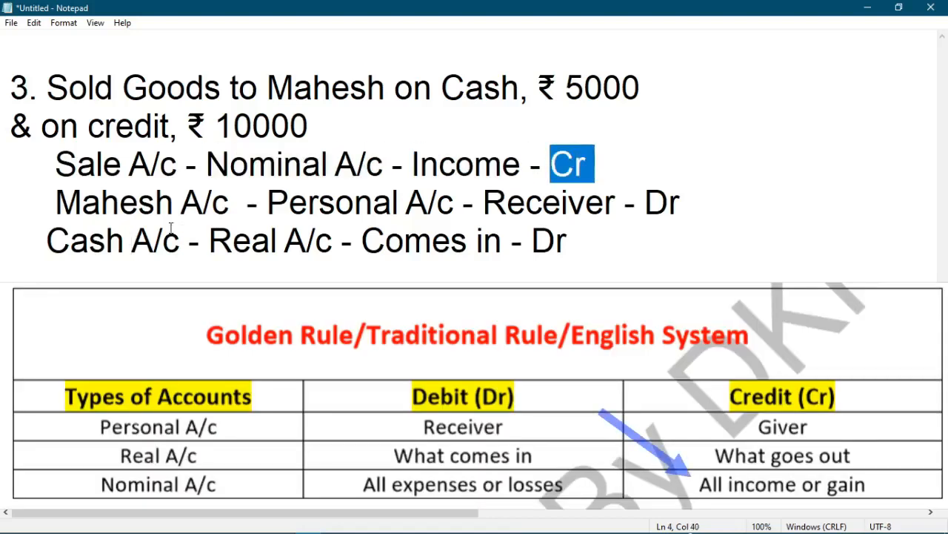
left_click_drag(265, 204, 615, 201)
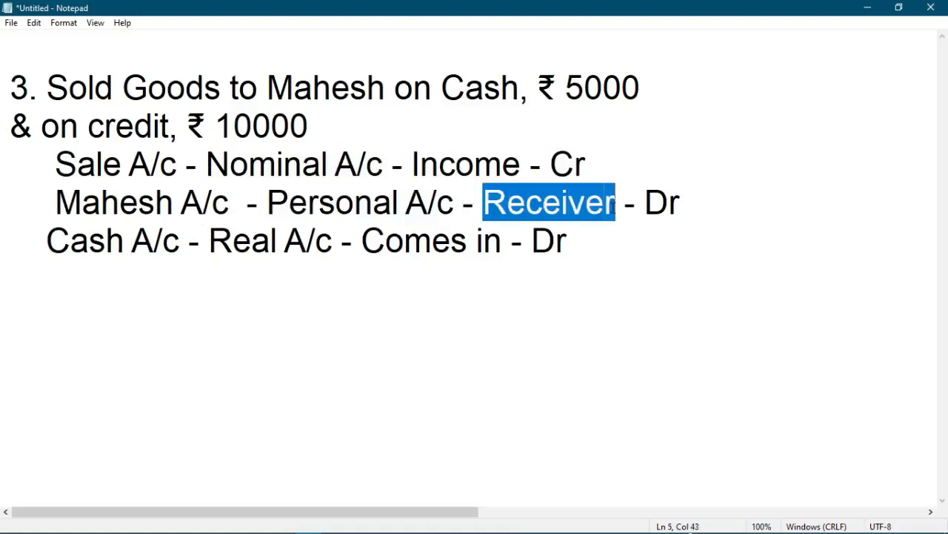
left_click_drag(680, 205, 635, 203)
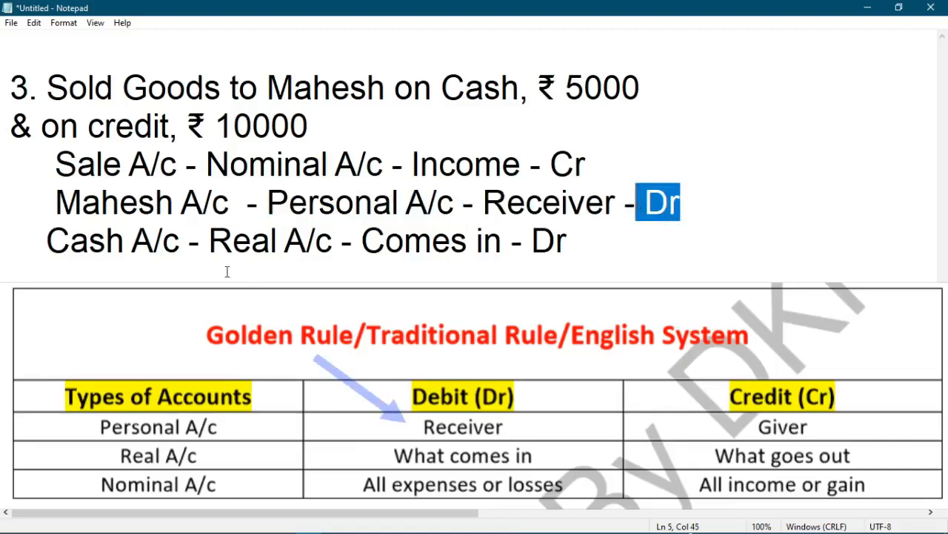
left_click_drag(208, 241, 504, 249)
left_click_drag(569, 240, 532, 241)
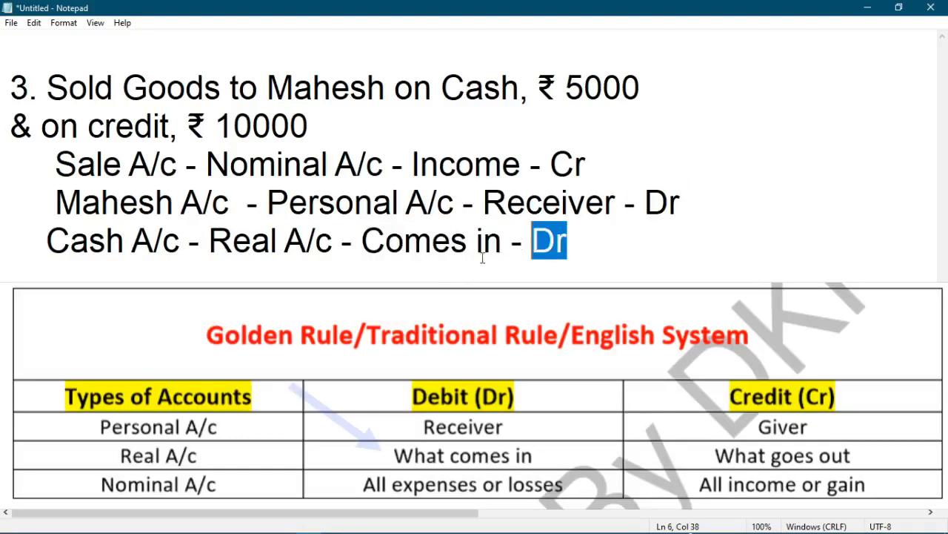
Step: Switch to the PDF, check the third sale example, and read the Item Invoice and Accounting Invoice mode descriptions
key("alt+Tab")
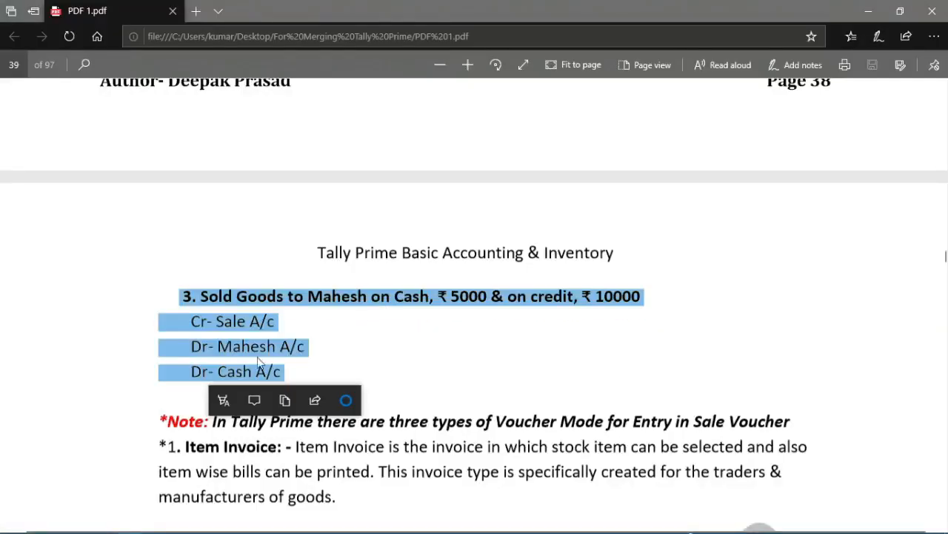
left_click(202, 300)
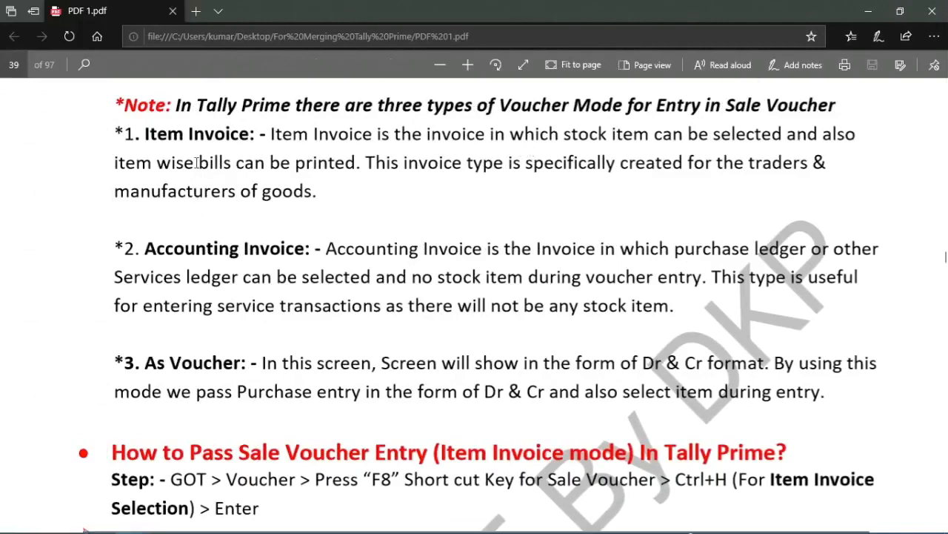
left_click_drag(145, 134, 249, 137)
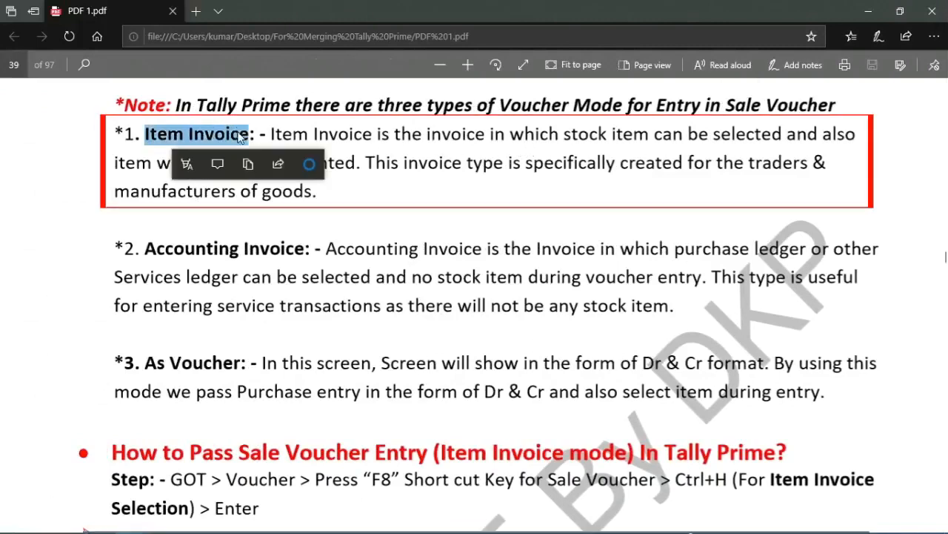
left_click_drag(398, 140, 857, 132)
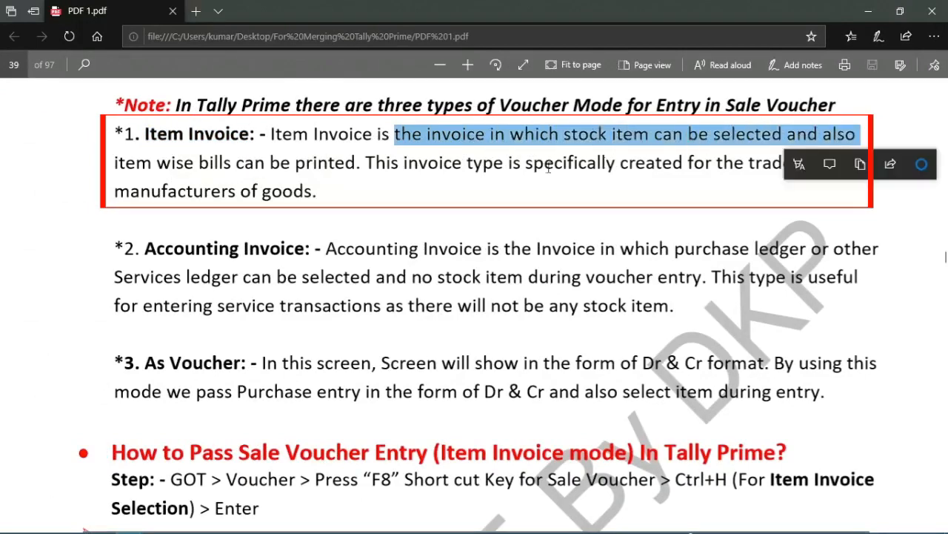
left_click(391, 174)
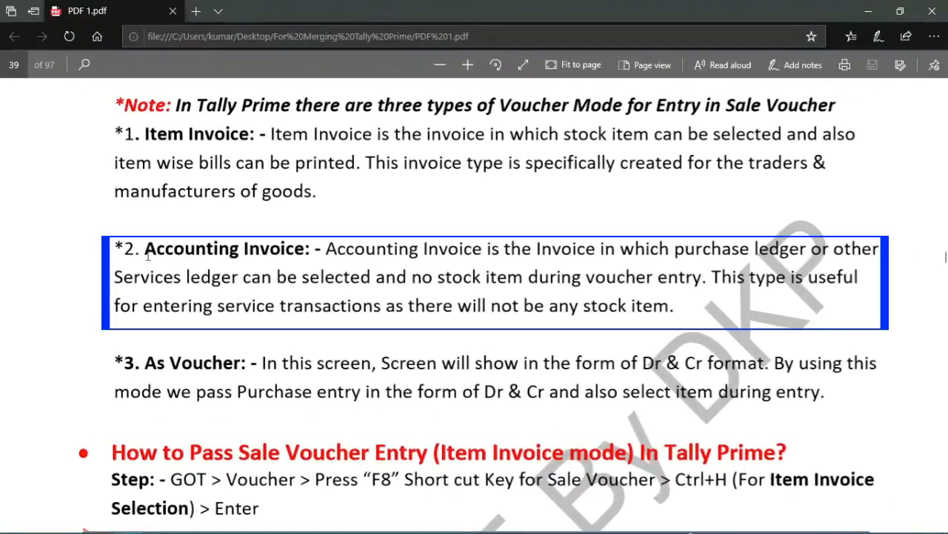
left_click_drag(145, 250, 835, 264)
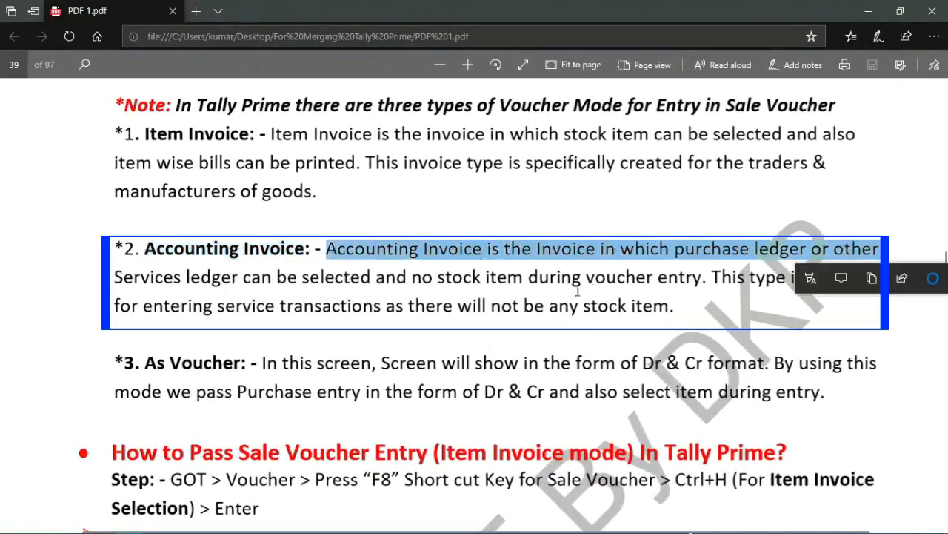
left_click(541, 291)
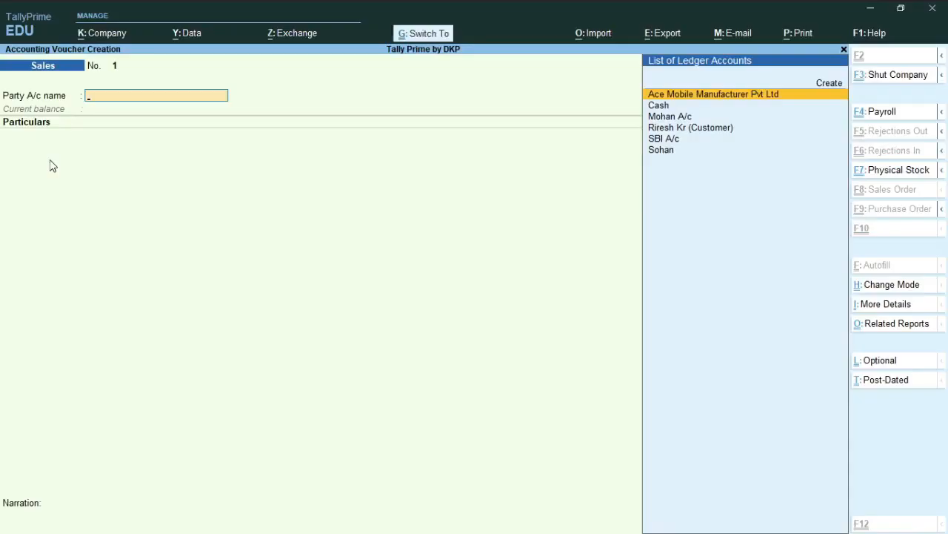
Step: Switch to the Sales voucher creation screen in TallyPrime
key("ctrl")
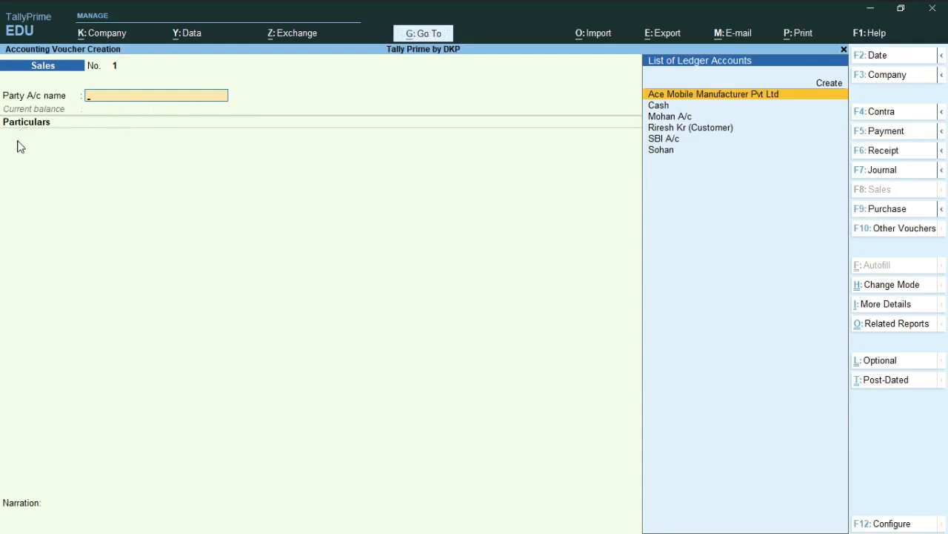
key("alt")
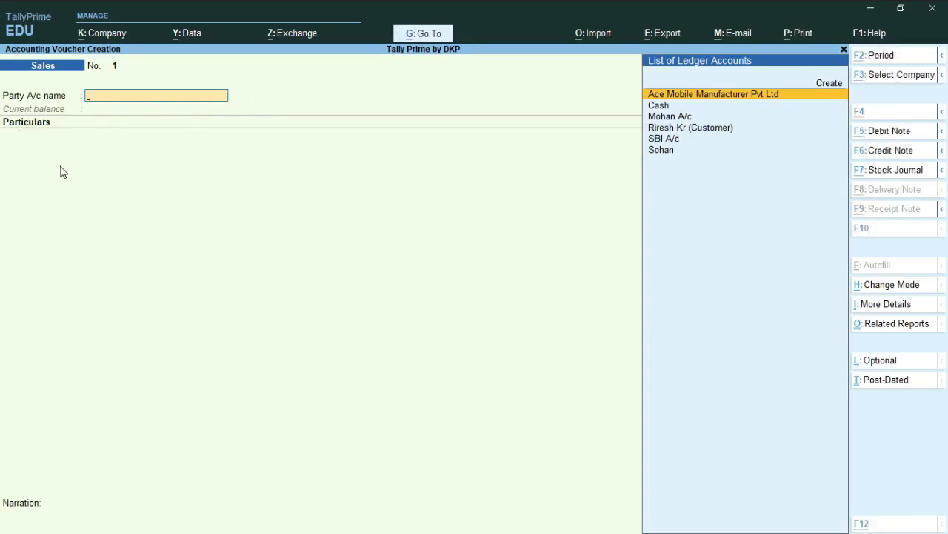
Step: Switch to the PDF and read the As Voucher mode description and the steps for passing a sale voucher in Item Invoice mode
key("alt+Tab")
left_click_drag(145, 231, 261, 230)
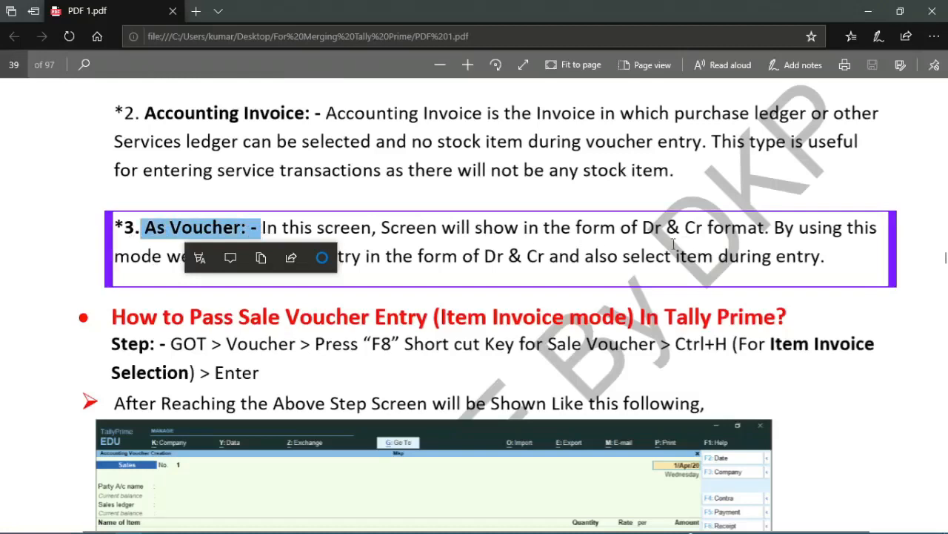
left_click(612, 232)
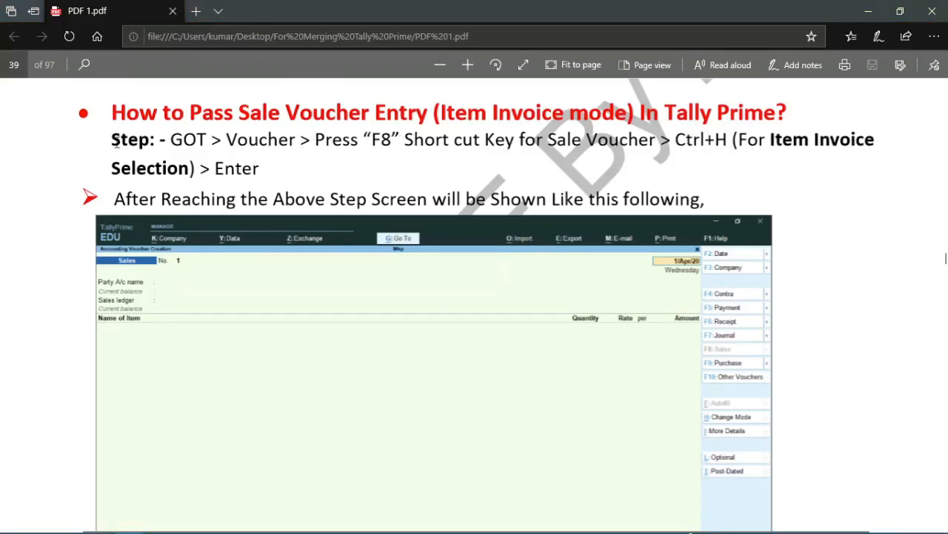
left_click_drag(117, 143, 281, 160)
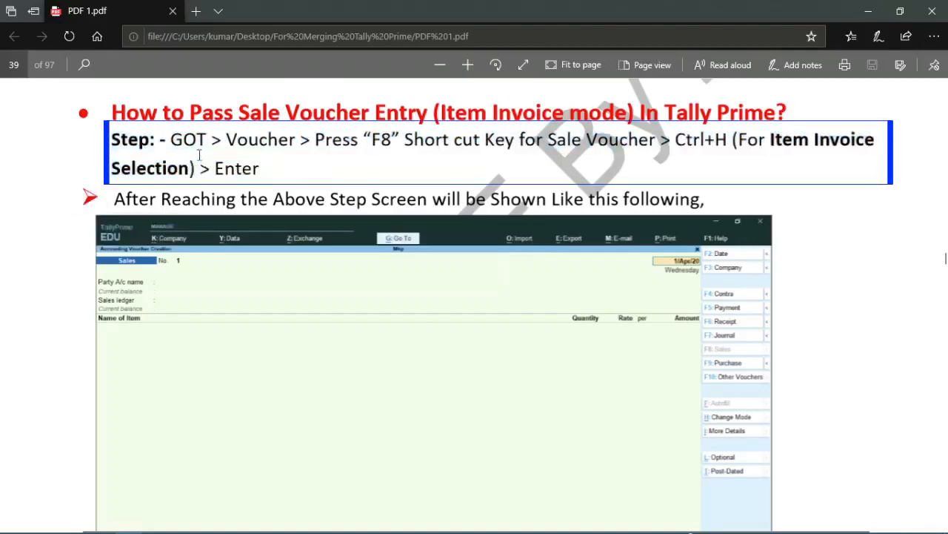
Step: Switch back to TallyPrime, return to the Gateway of Tally, and open a new Sales voucher
key("alt+Tab")
key("alt+z")
key("Escape")
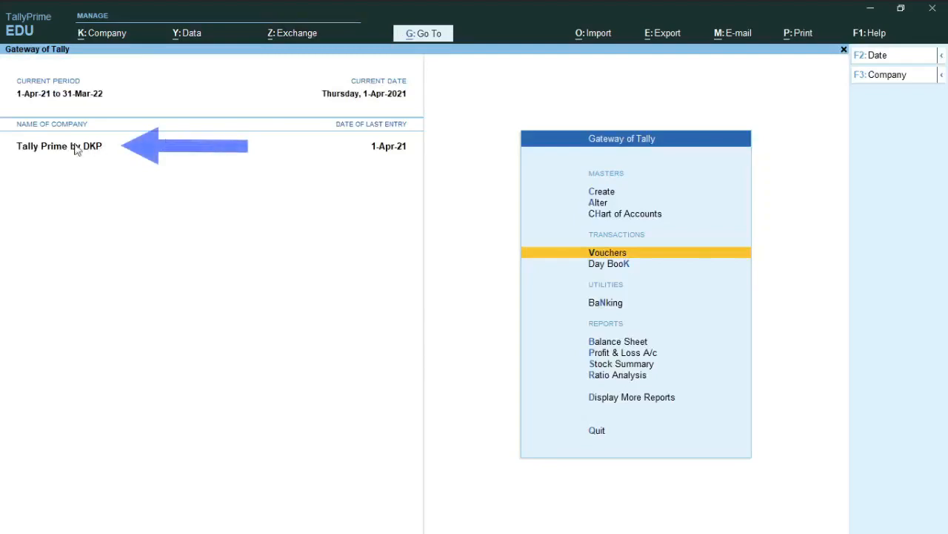
left_click(614, 256)
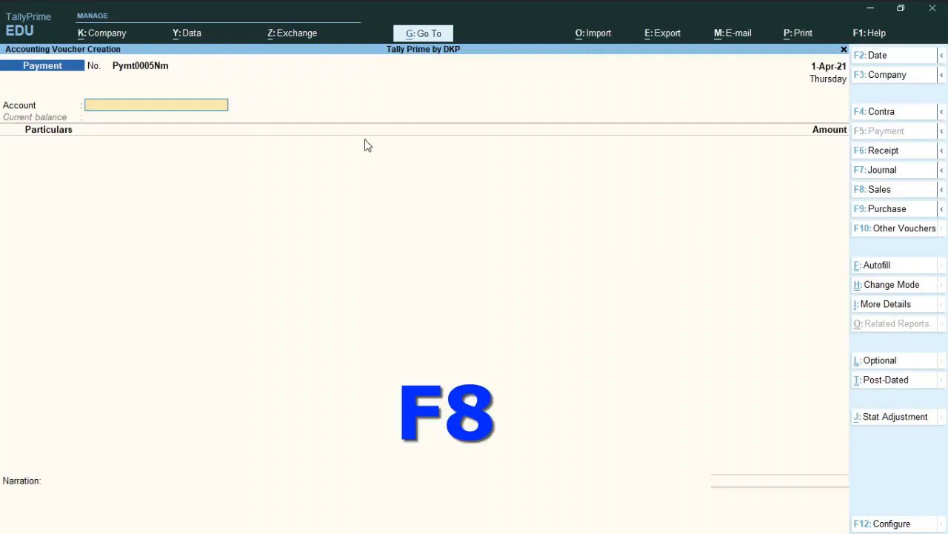
left_click(880, 193)
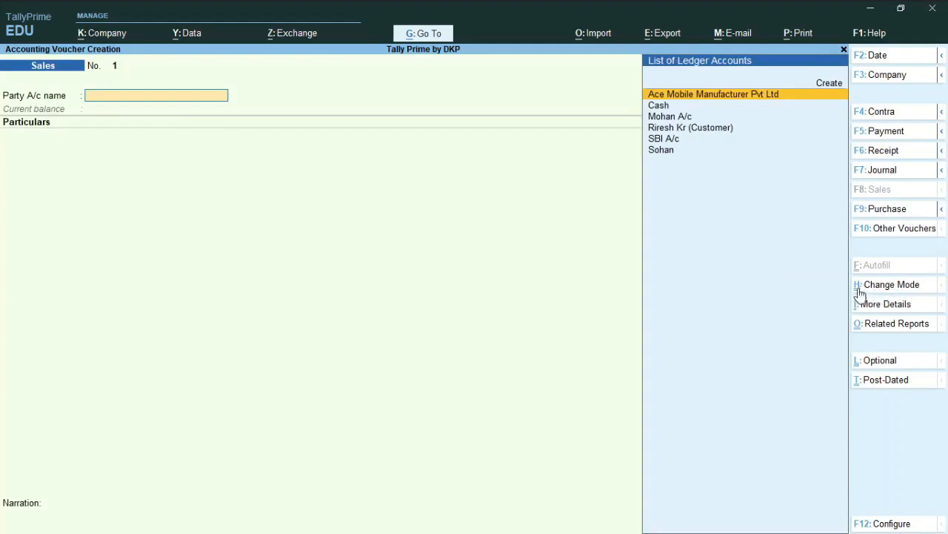
Step: Change the sales voucher's mode to Item Invoice
key("ctrl+h")
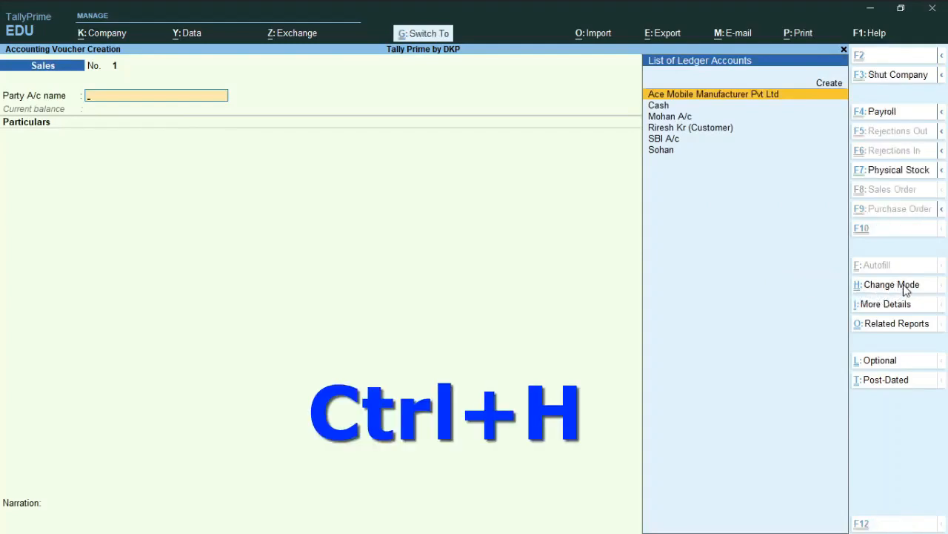
key("Up")
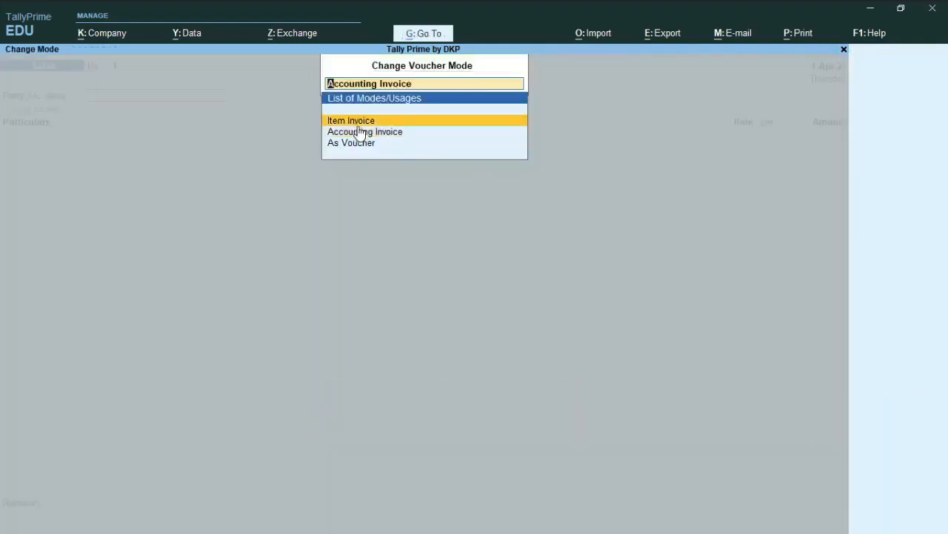
key("Return")
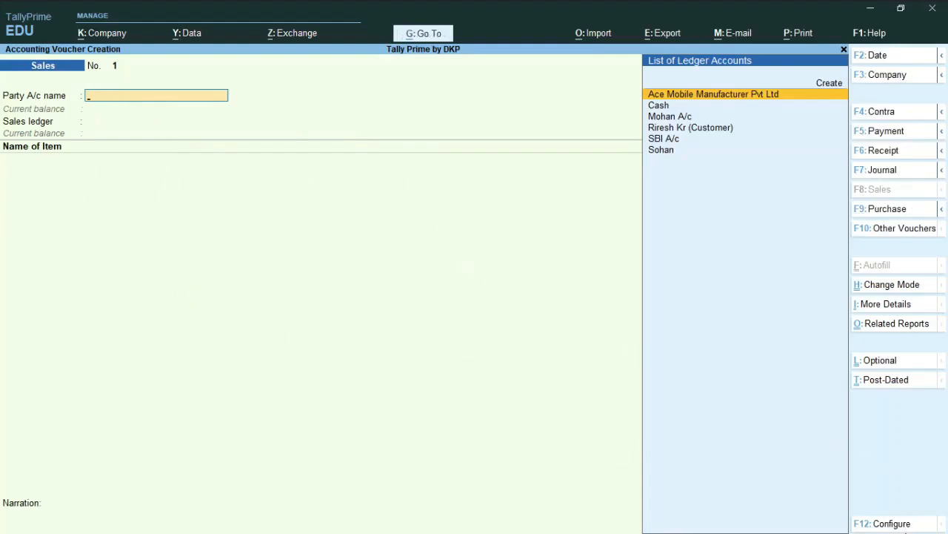
Step: In the sales voucher configuration, set both Show more configurations and Show all configurations to Yes
left_click(888, 527)
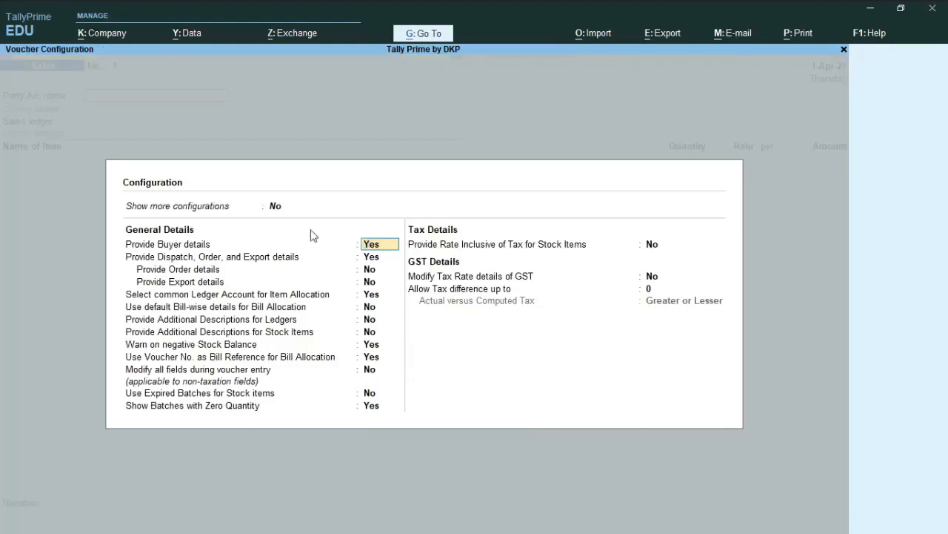
left_click(275, 210)
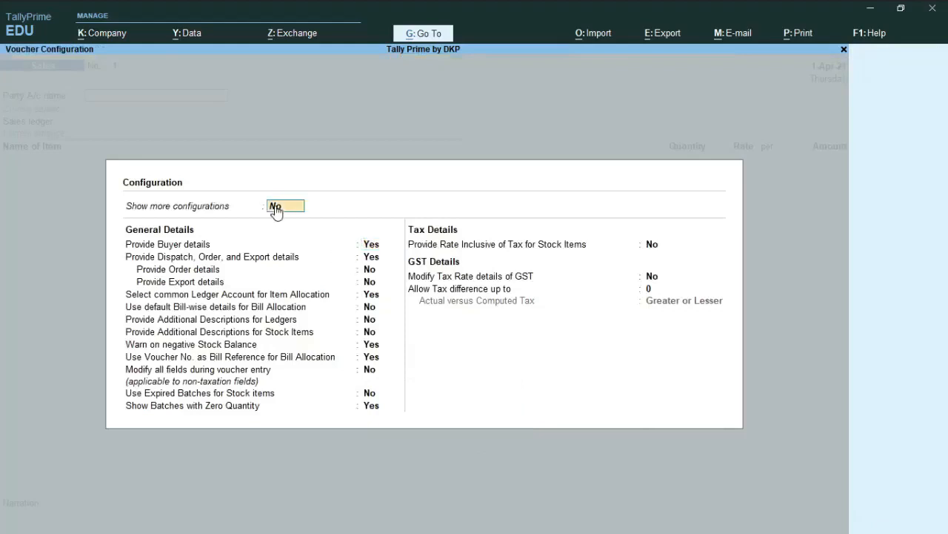
type("y")
key("Return")
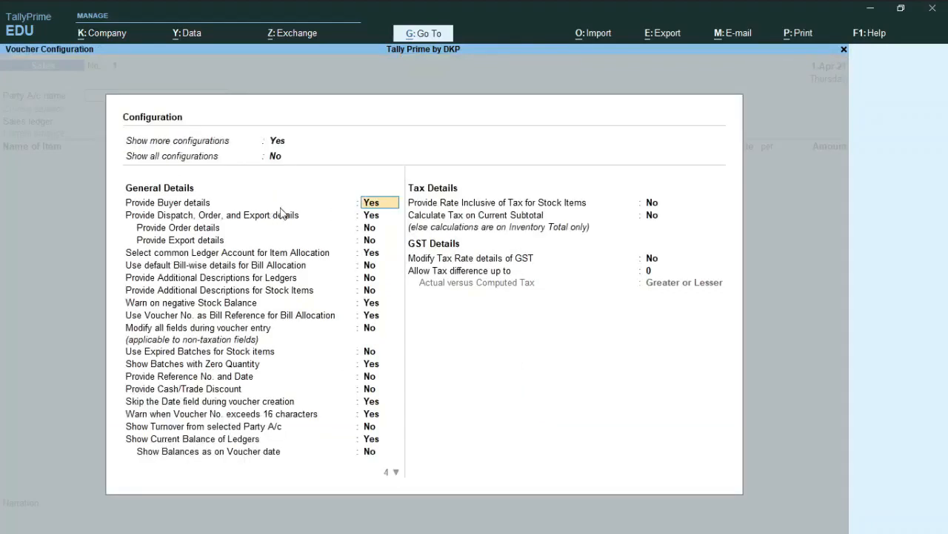
left_click(282, 160)
type("y")
key("Return")
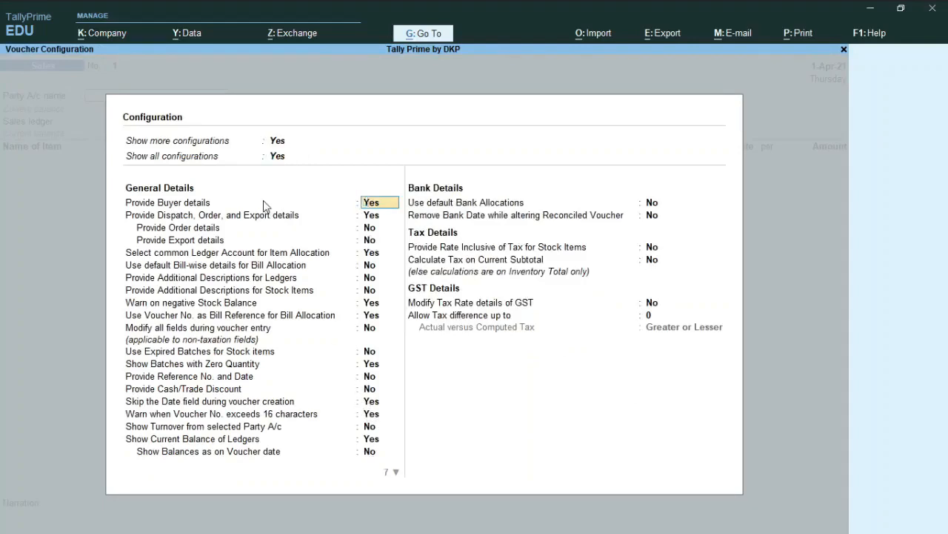
Step: Look through the full list of voucher configuration options and leave the configuration
scroll(364, 323, "down", 4)
scroll(382, 310, "up", 3)
scroll(382, 306, "up", 1)
key("alt+z")
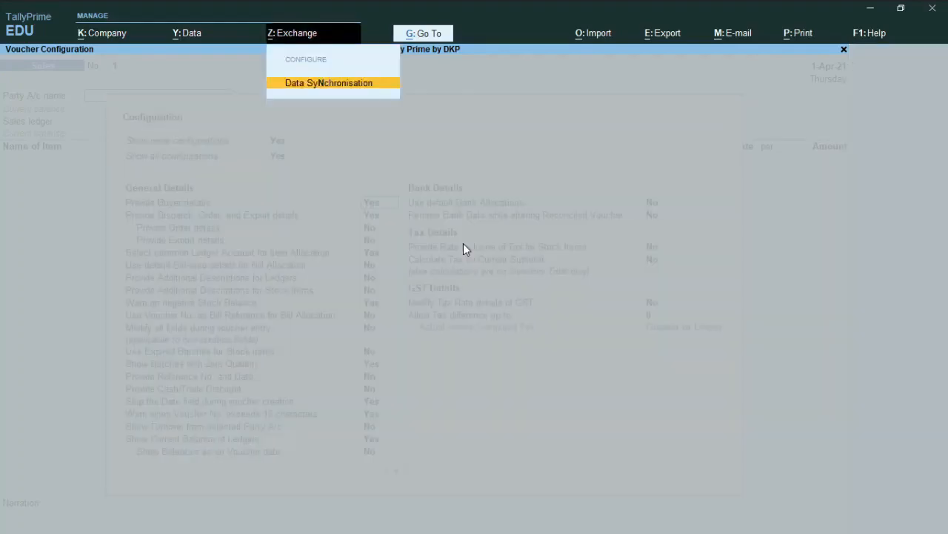
key("Escape")
key("Escape")
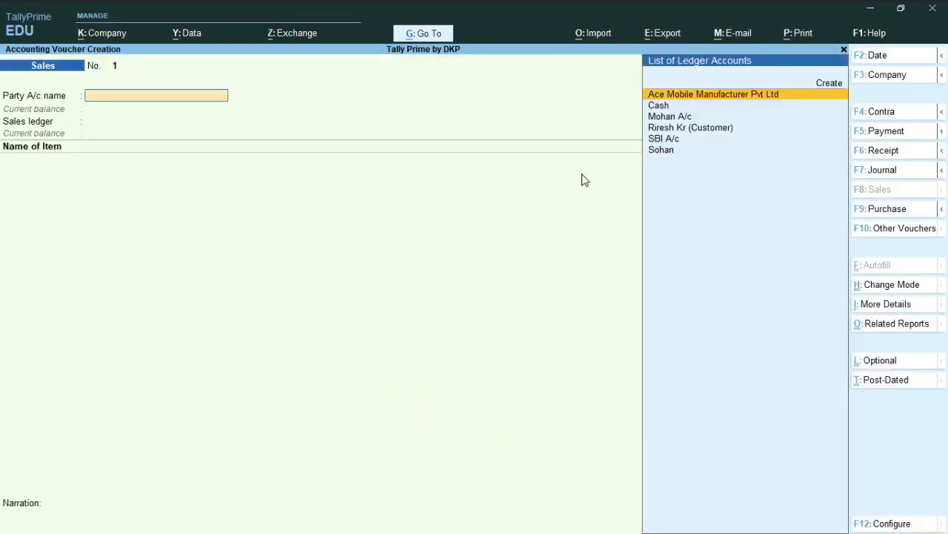
Step: Set the sales voucher's date to 1-4-2021
key("F2")
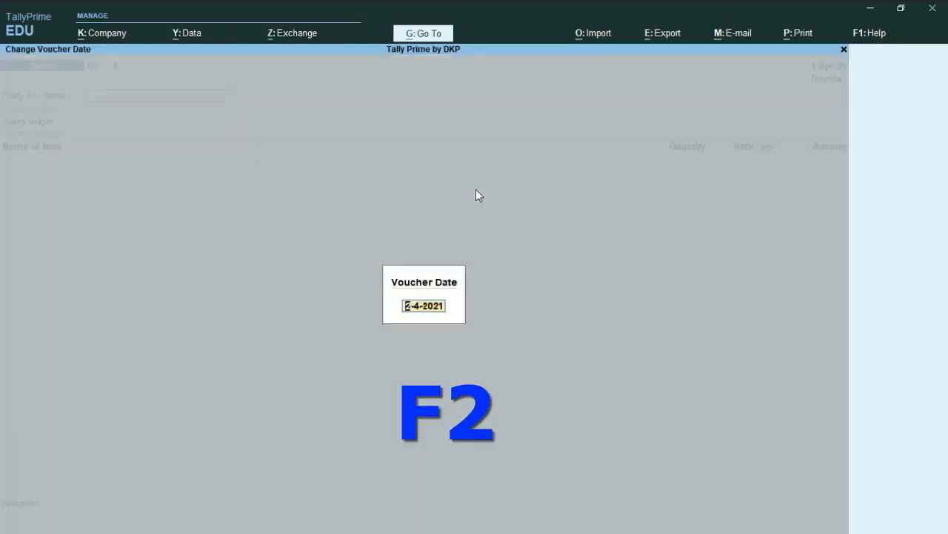
type("1 4 2")
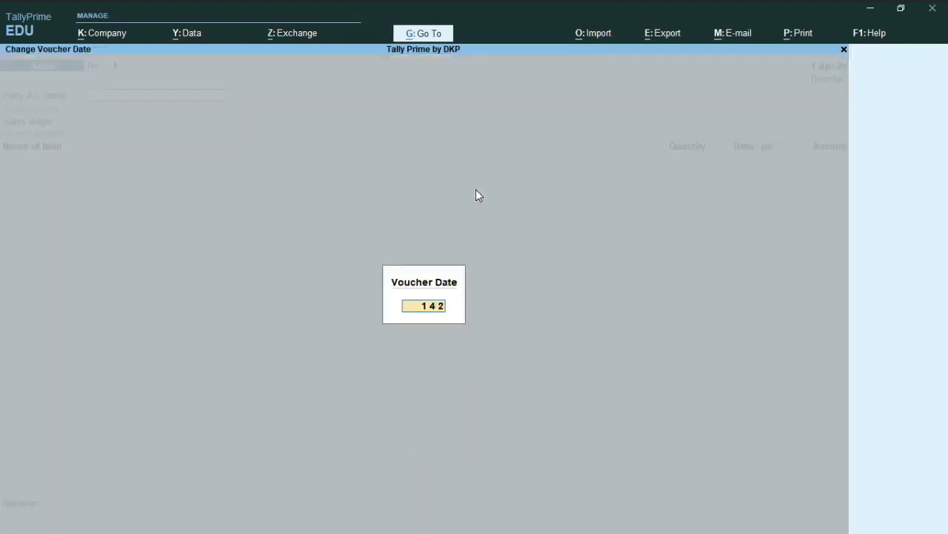
type("021")
key("Return")
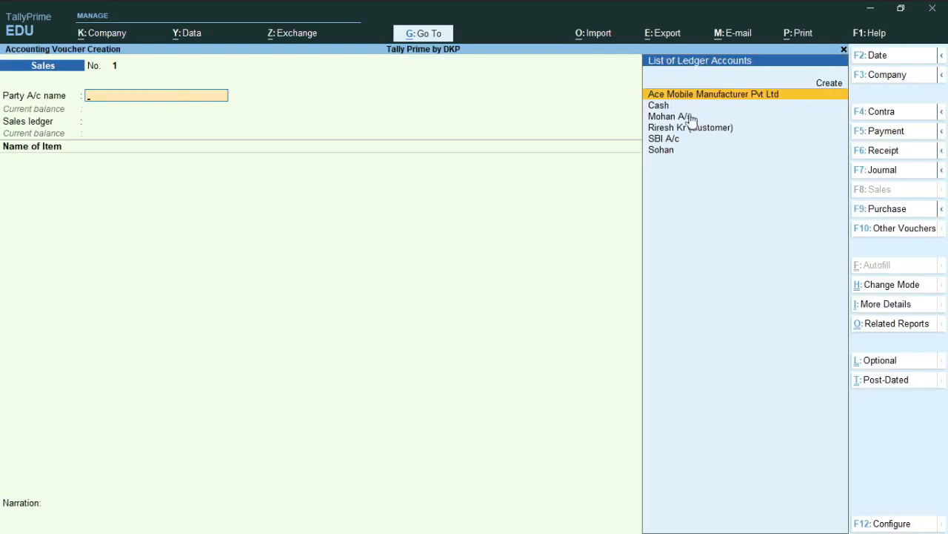
Step: Choose Cash as the party account and accept its dispatch details and party details without changes
key("Down")
key("Up")
key("Down")
key("Down")
key("Down")
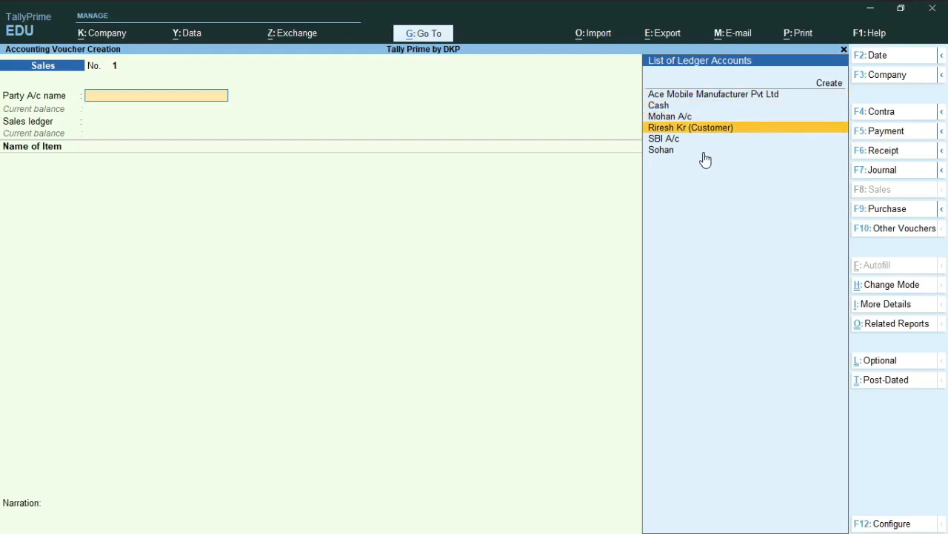
key("Down")
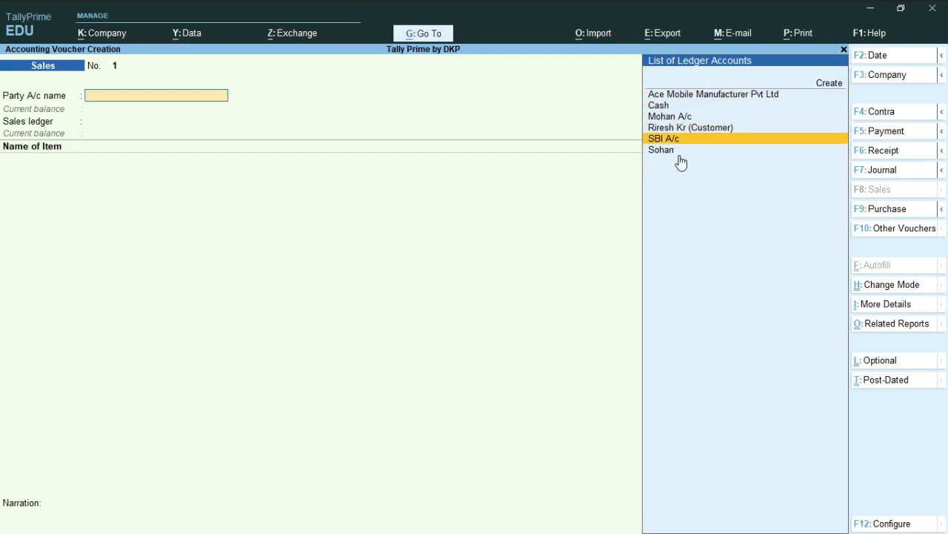
key("Up")
key("Up")
key("Up")
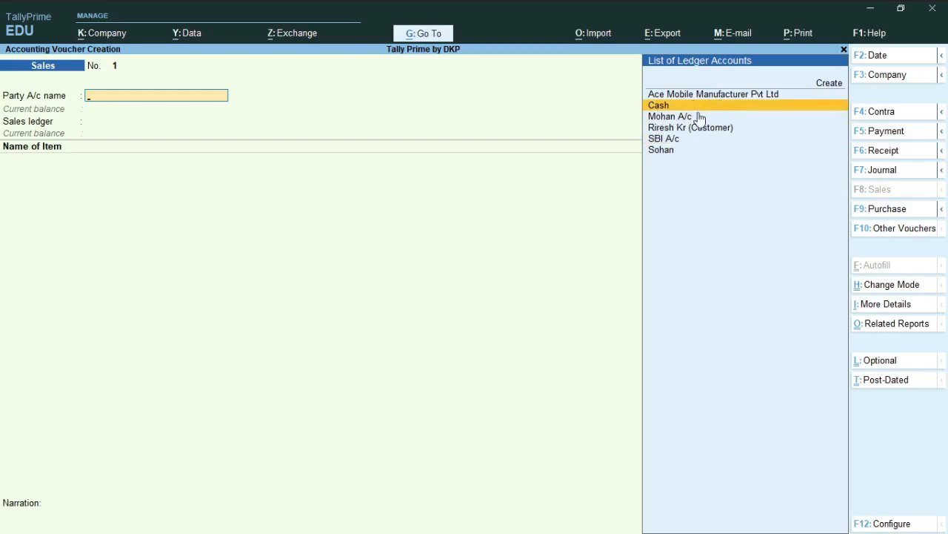
key("Return")
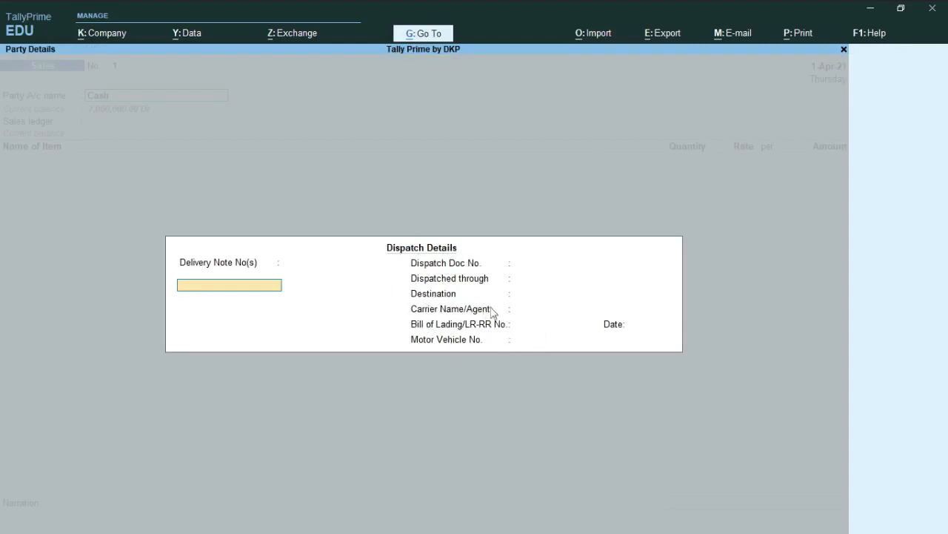
key("ctrl+a")
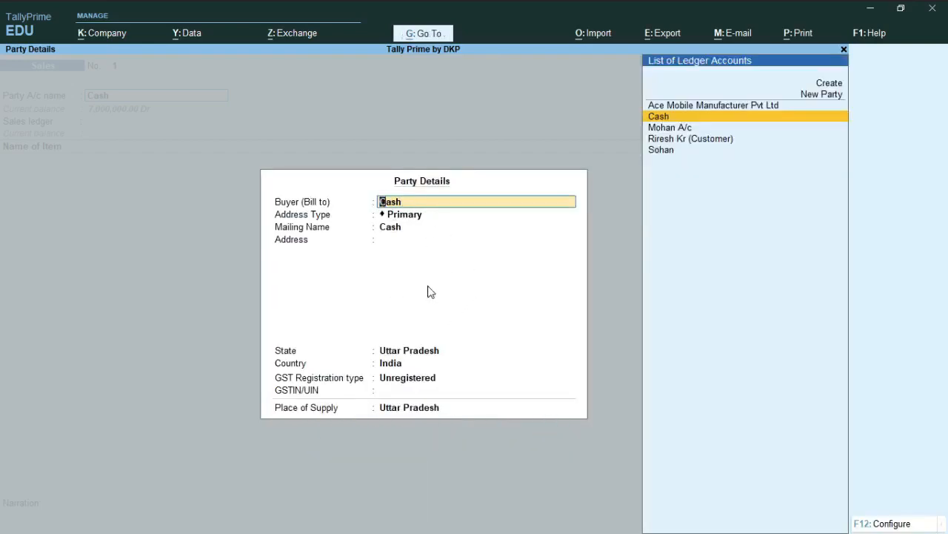
key("ctrl+a")
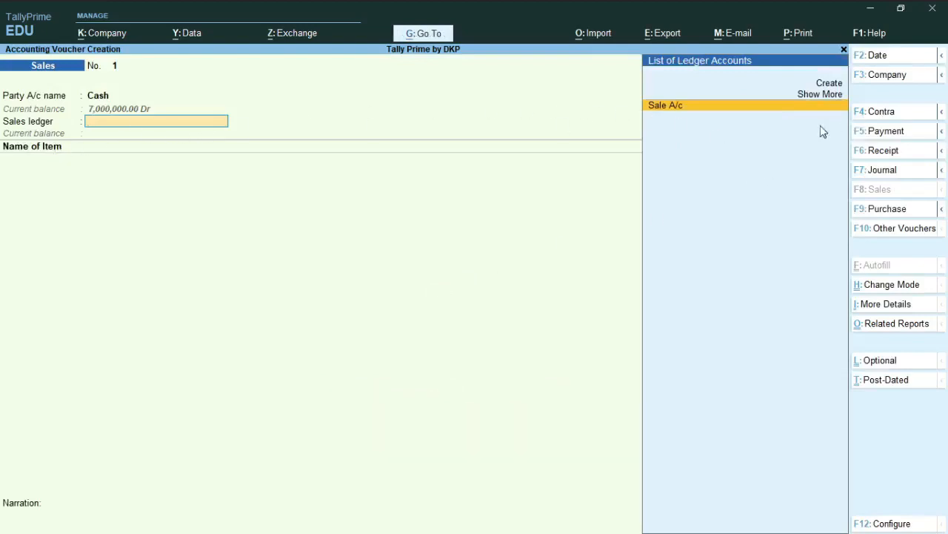
Step: Choose Sale A/c as the sales ledger, check its ledger master, and accept it unchanged
key("Return")
key("BackSpace")
key("ctrl+Return")
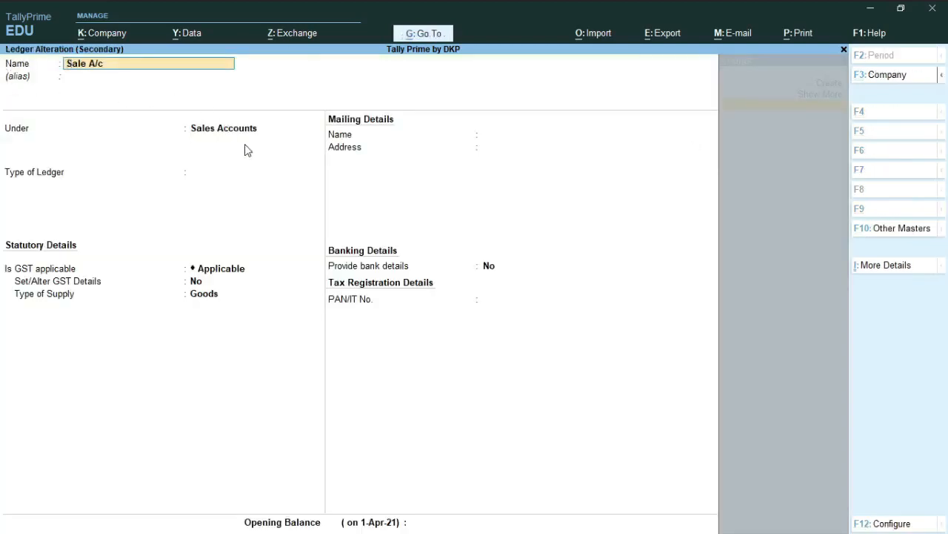
key("ctrl")
key("ctrl+a")
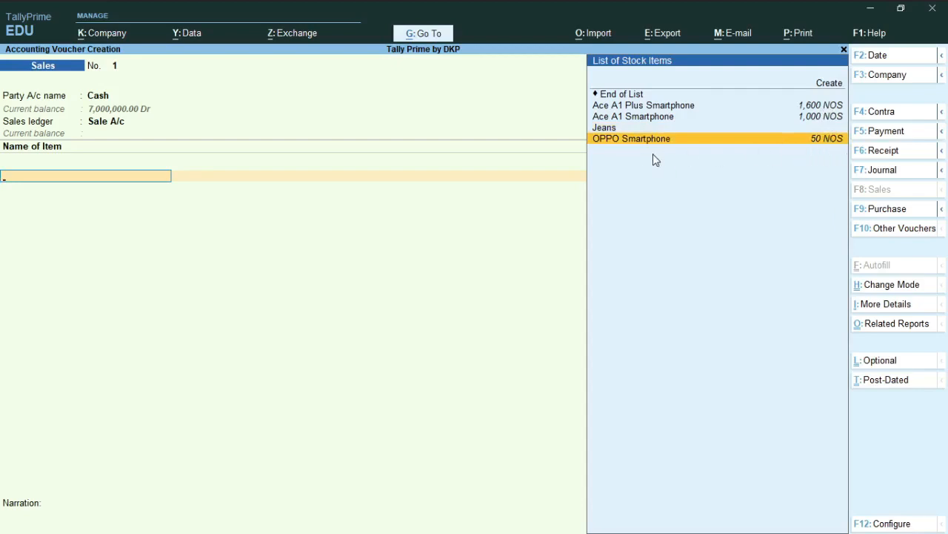
Step: Add the stock item OPPO Smartphone with a quantity of 20 NOS at a rate of 11,000, and end the item list
key("Return")
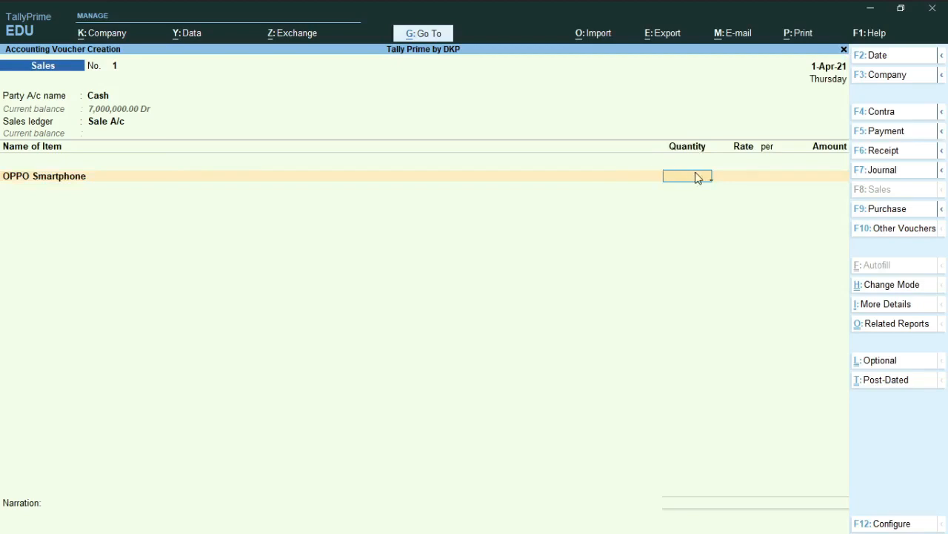
type("20")
key("Return")
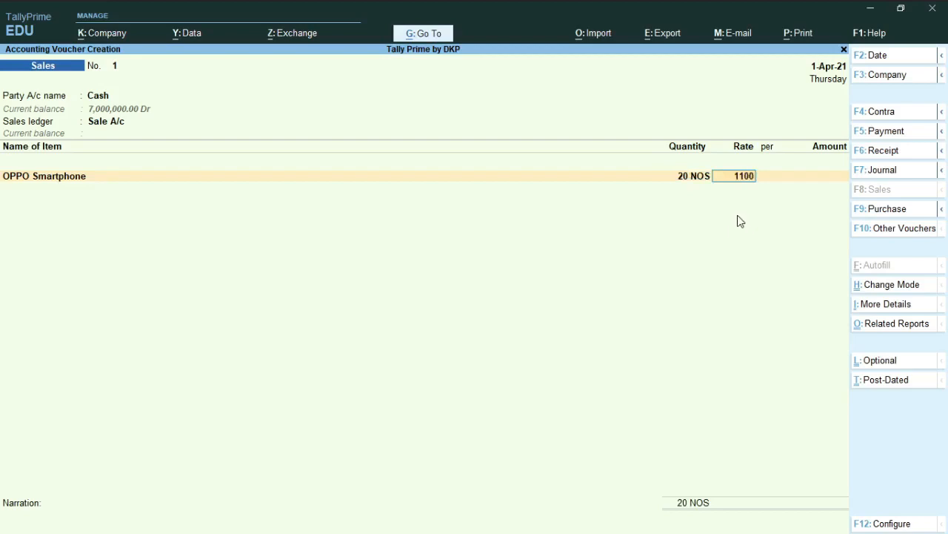
key("Return")
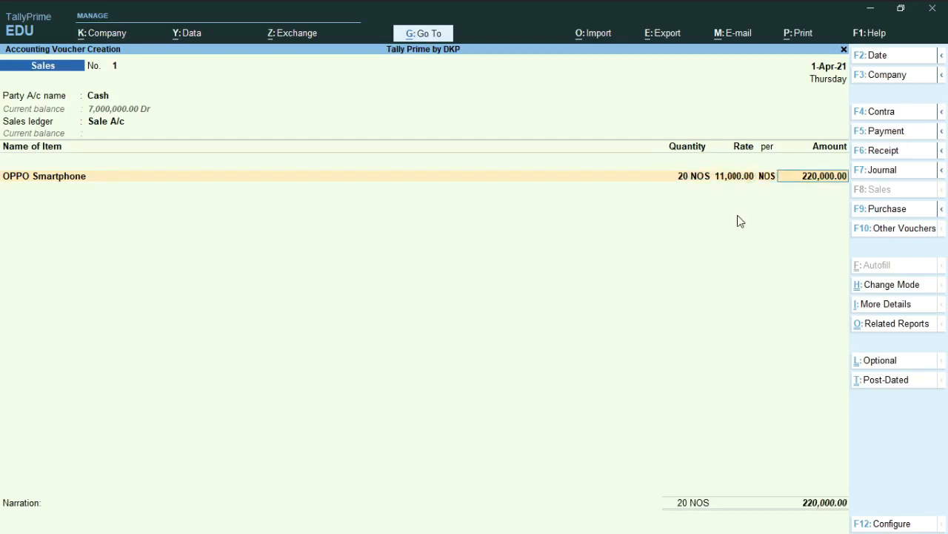
key("Return")
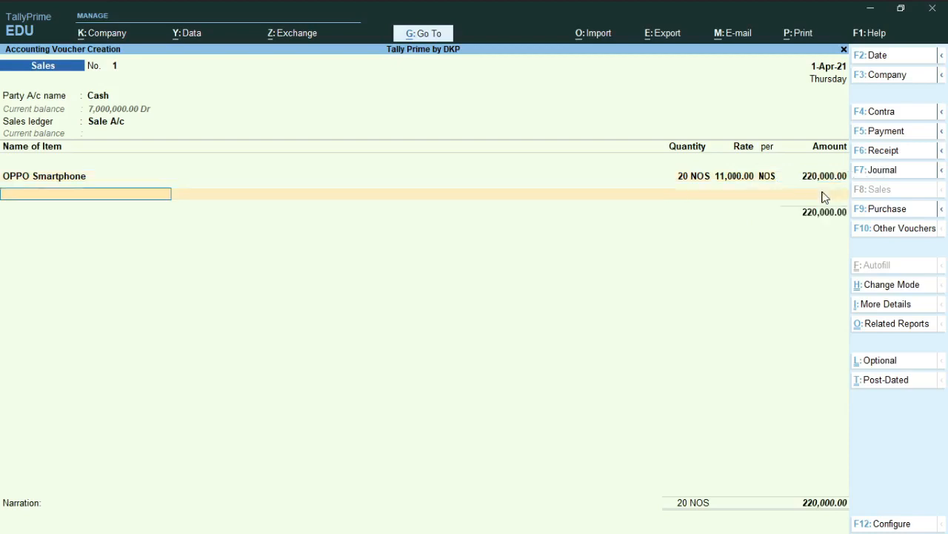
key("Return")
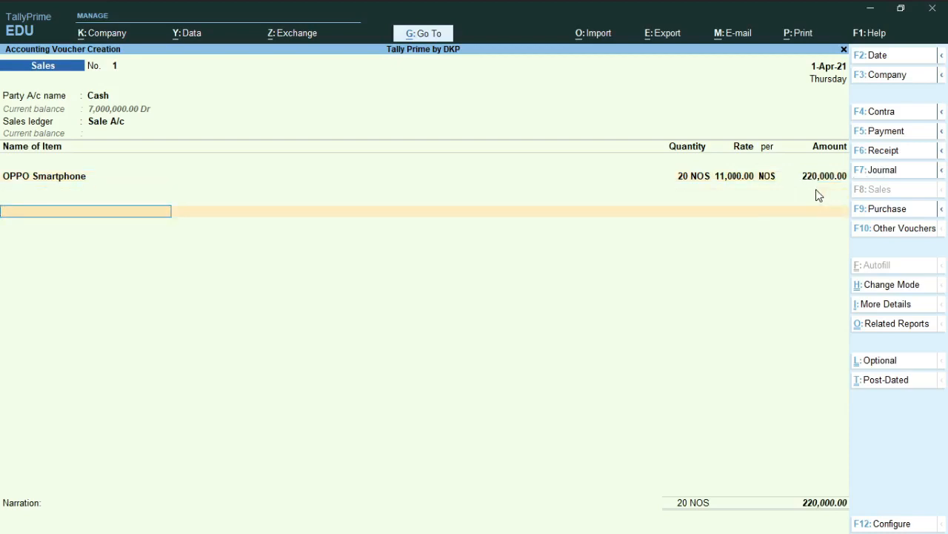
Step: Add the CGST and SGST tax ledgers below the item, accepting the calculated amounts
type("Cg")
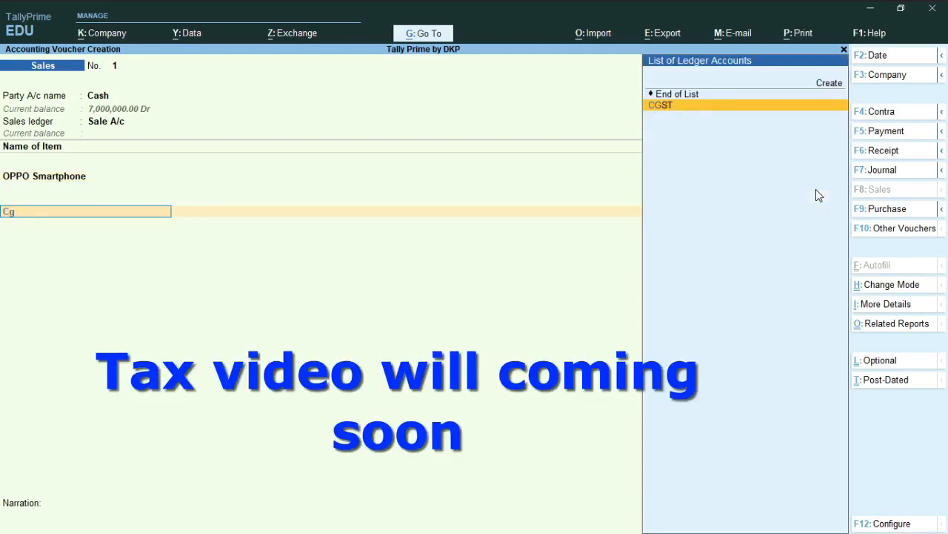
key("Return")
key("Return")
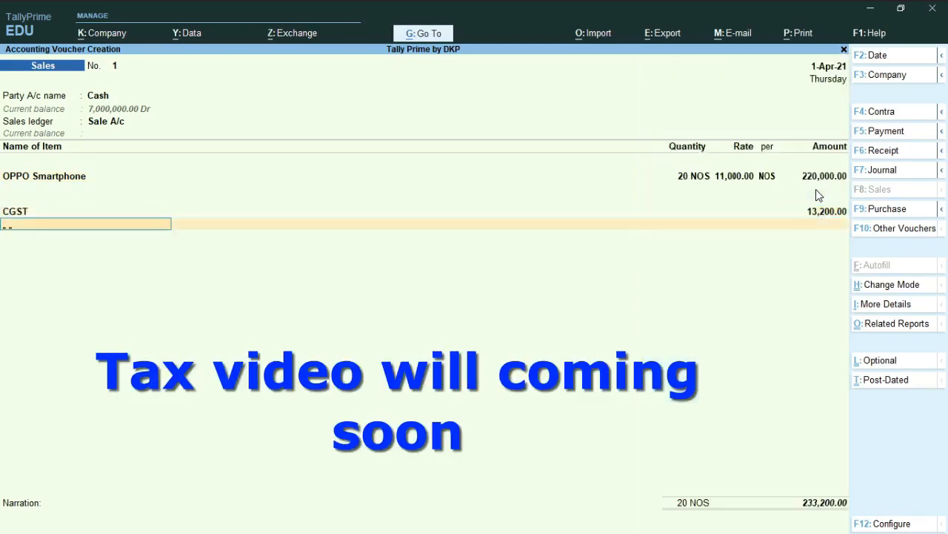
type("Sg")
key("Return")
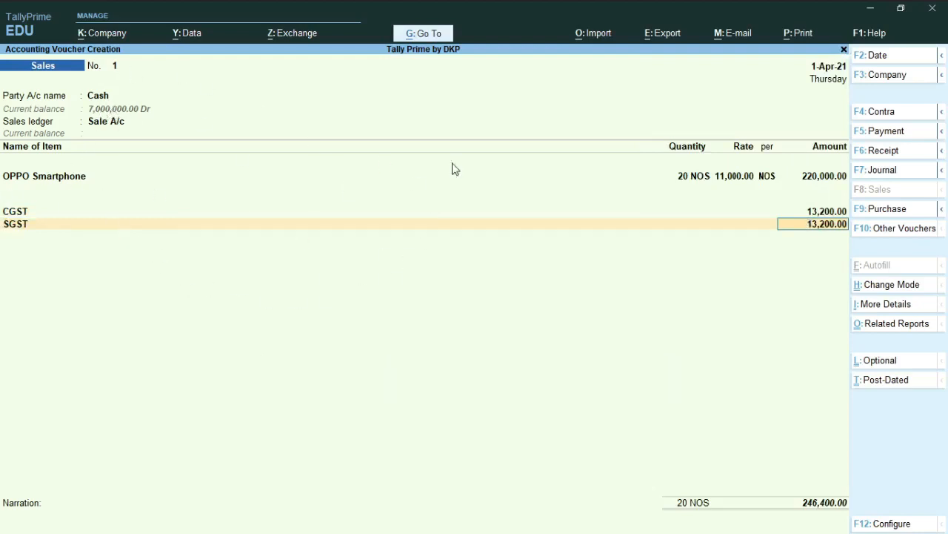
key("Return")
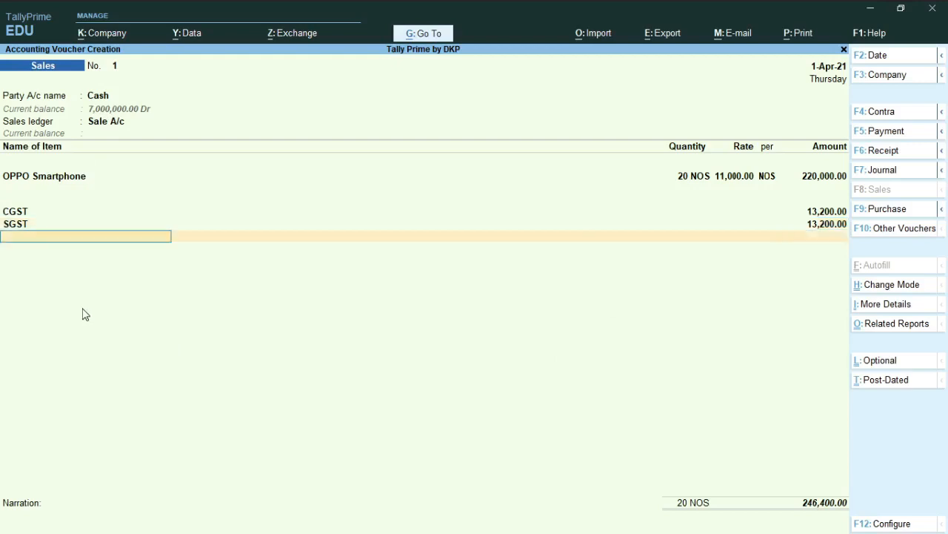
Step: End the ledger list, enter the narration "being goods sold on cash", and save the cash sales voucher
key("Return")
key("Return")
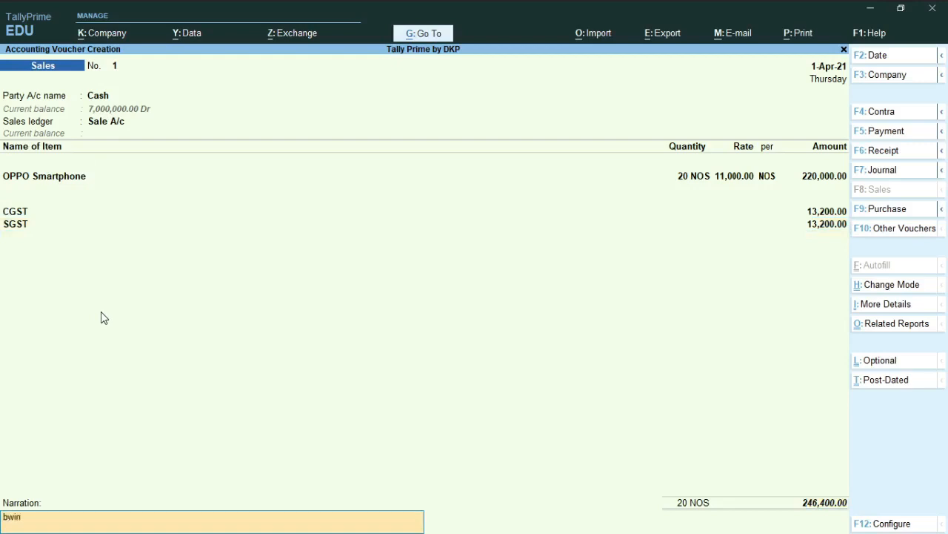
type("being goods sold on cash")
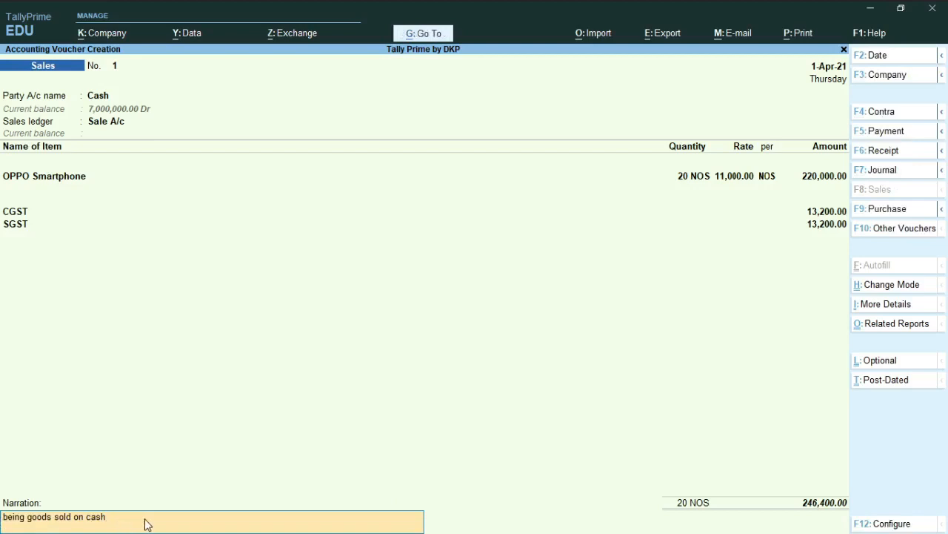
key("Return")
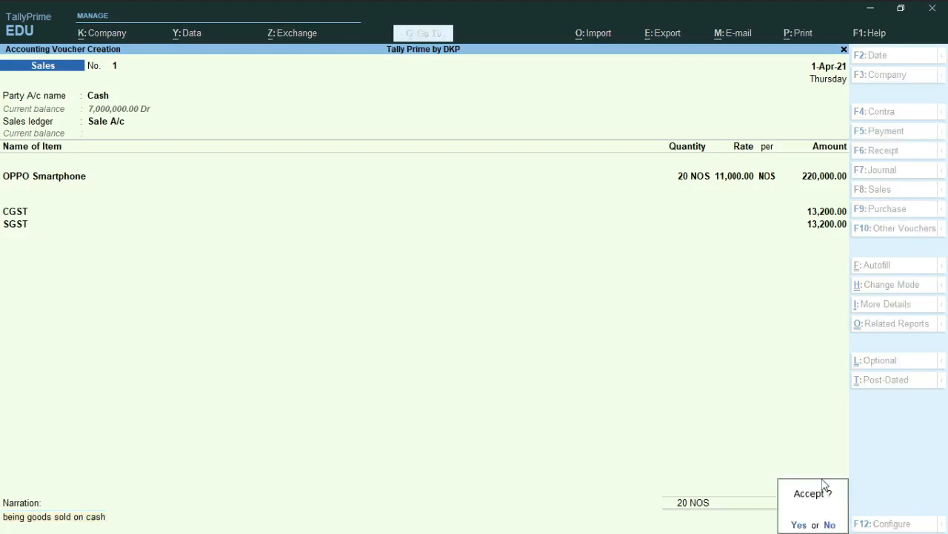
key("y")
key("alt+z")
key("Escape")
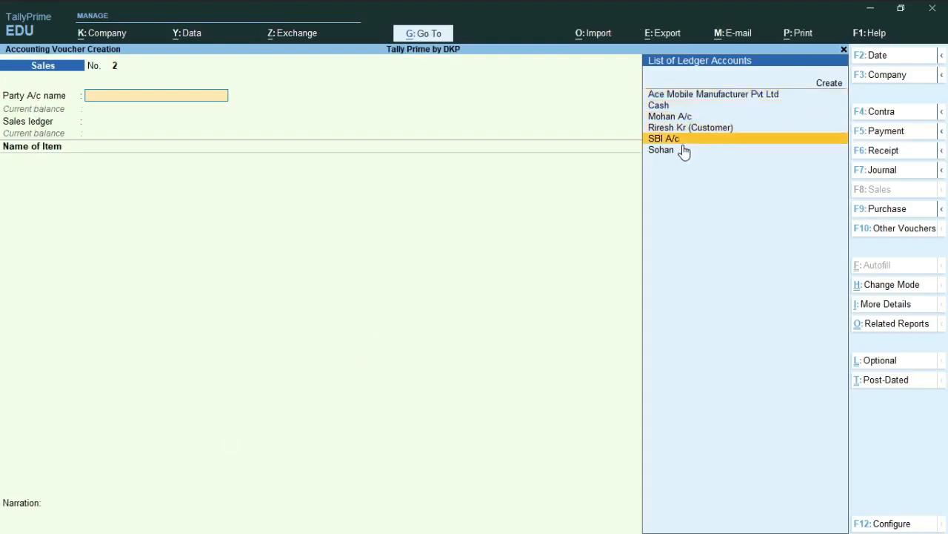
Step: Choose SBI A/c as the party, accept its dispatch and party details unchanged, and set Sale A/c as the sales ledger
key("Return")
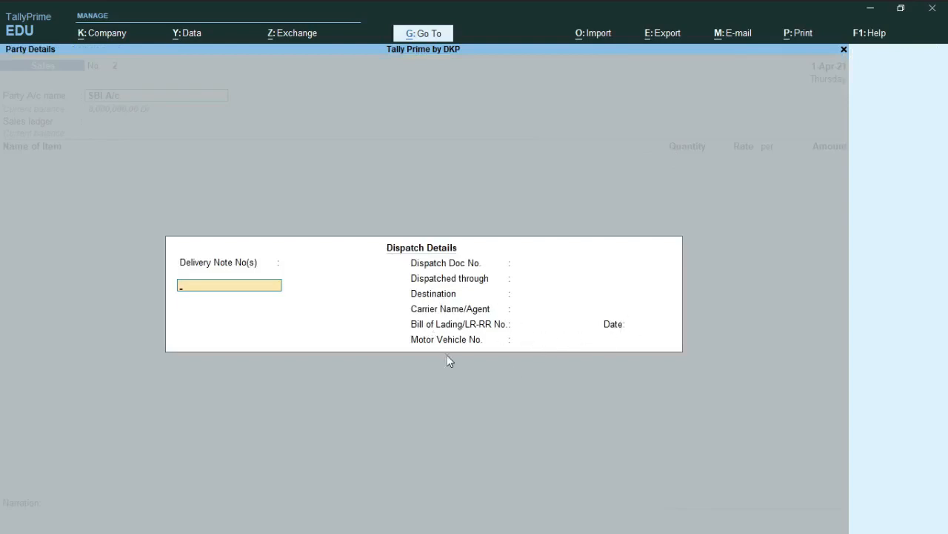
key("ctrl+a")
key("ctrl+a")
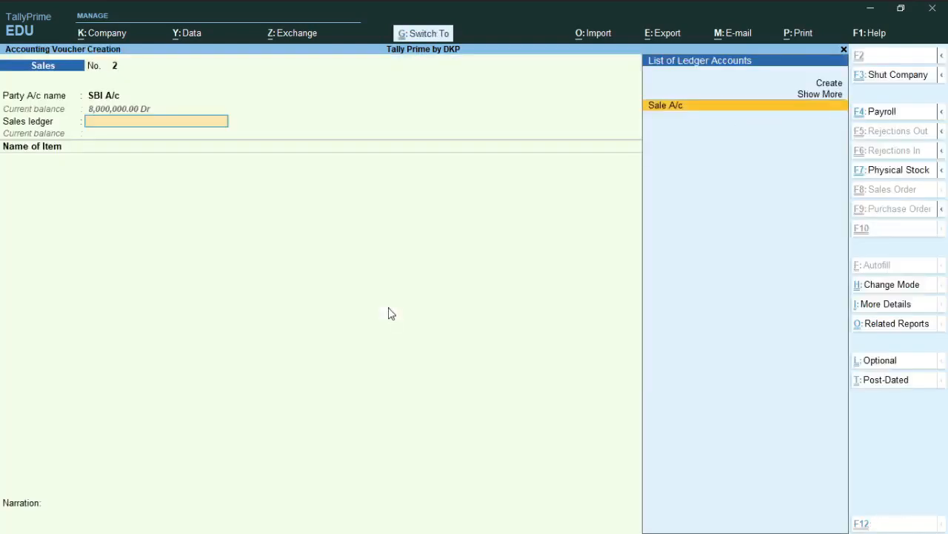
key("Return")
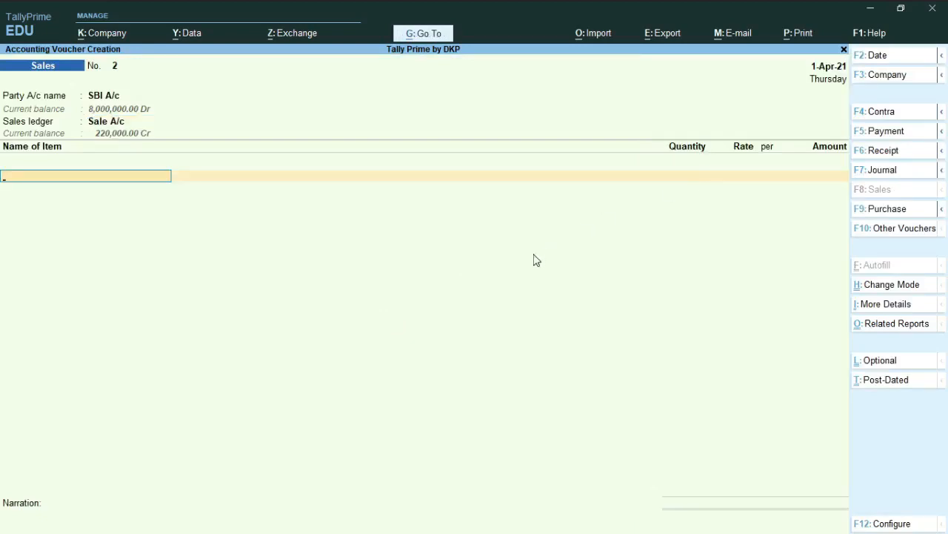
Step: Add the stock item OPPO Smartphone with a quantity of 2 NOS at a rate of 11,000, and end the item list
key("space")
left_click(726, 160)
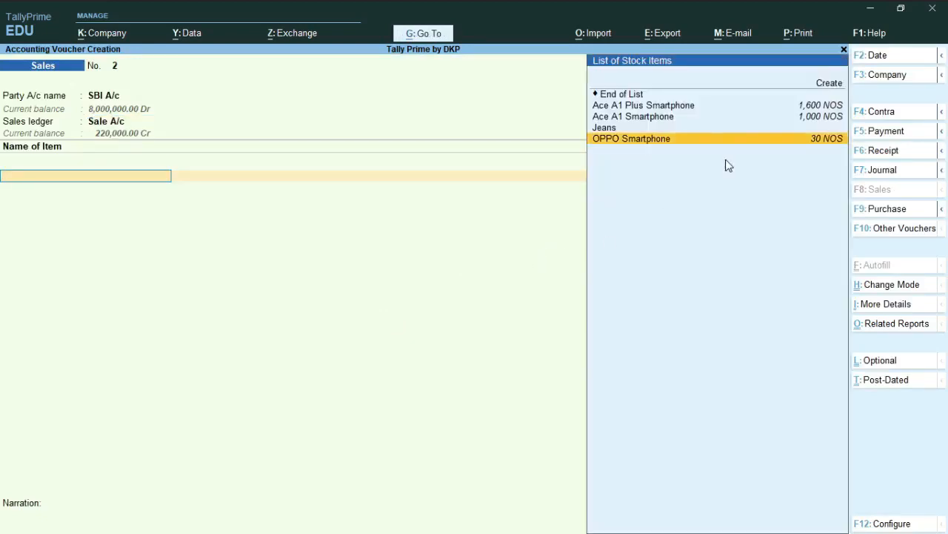
key("Return")
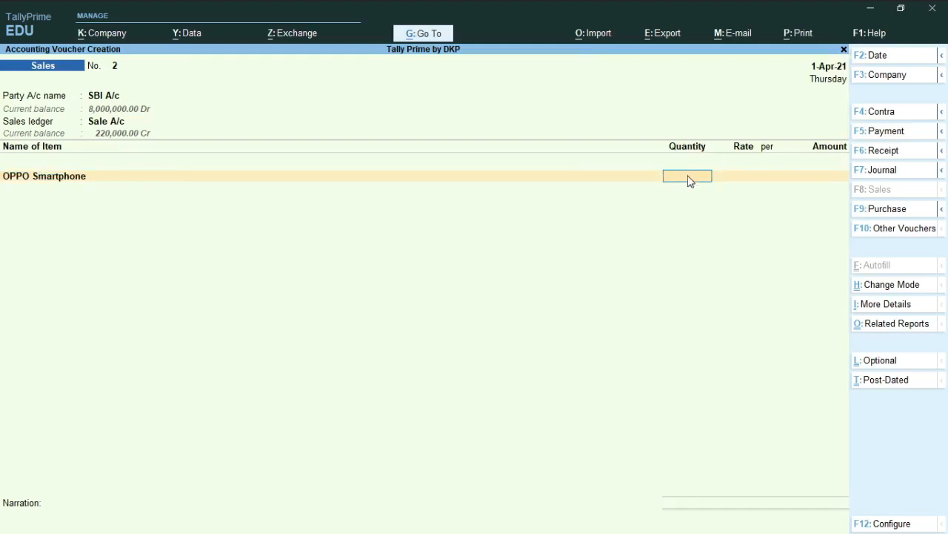
key("Return")
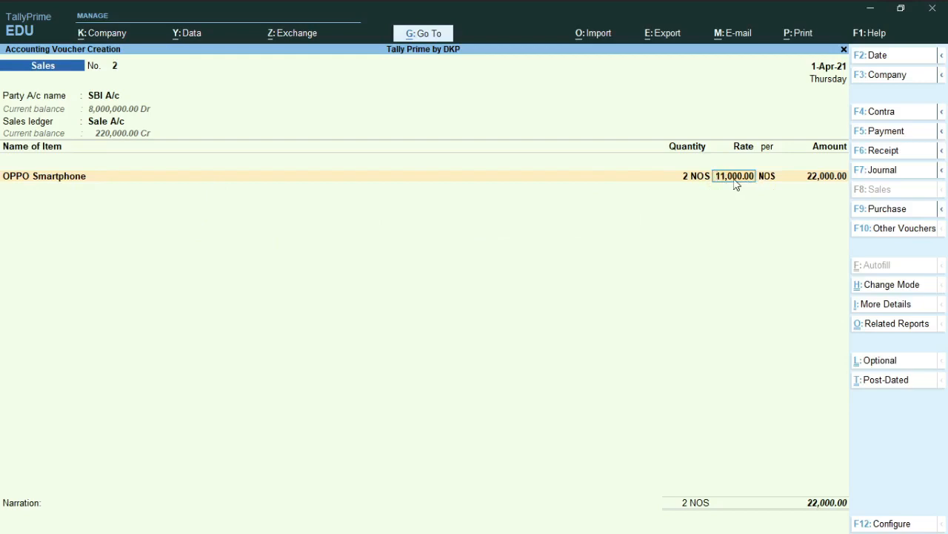
key("Return")
key("Return")
key("Return")
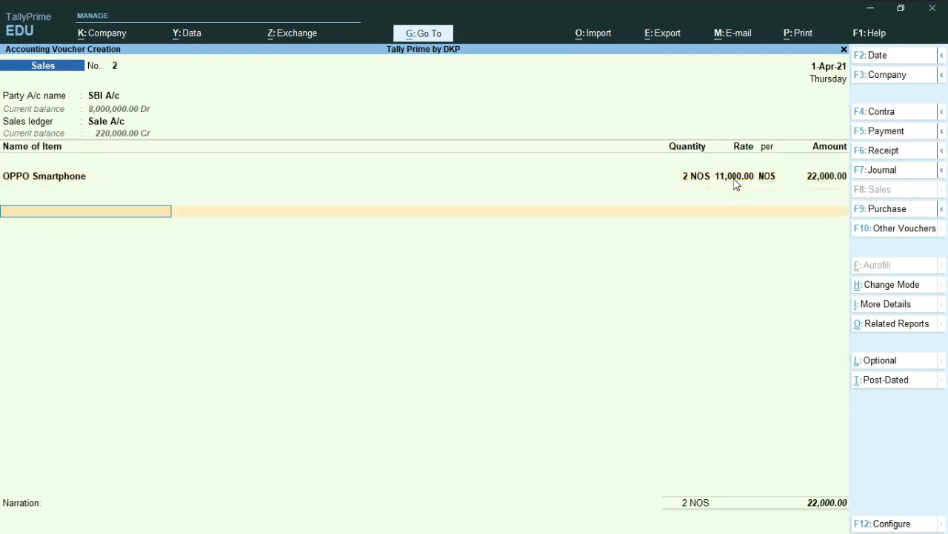
Step: Add the CGST and SGST tax ledgers to the SBI A/c sale with their calculated amounts, and end the ledger list
key("Return")
type("c")
key("Return")
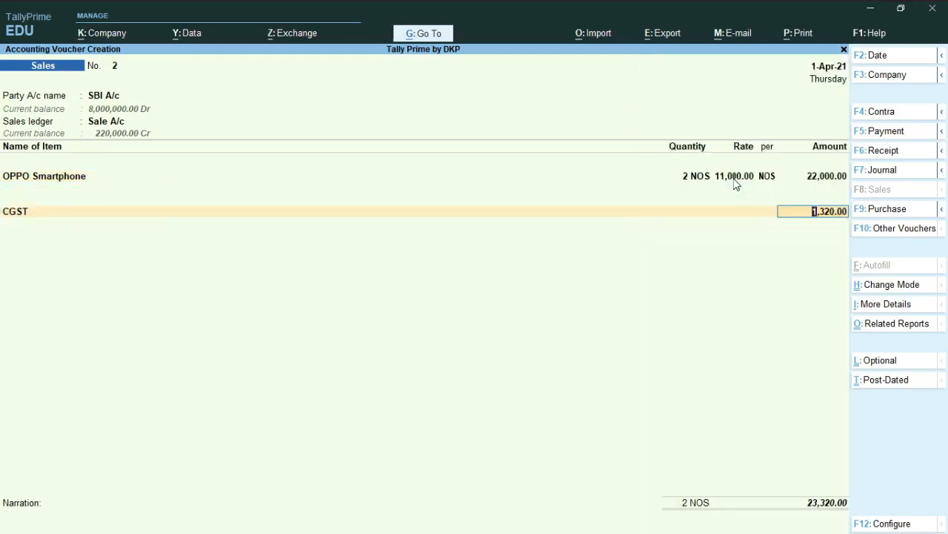
key("Return")
type("s")
key("Return")
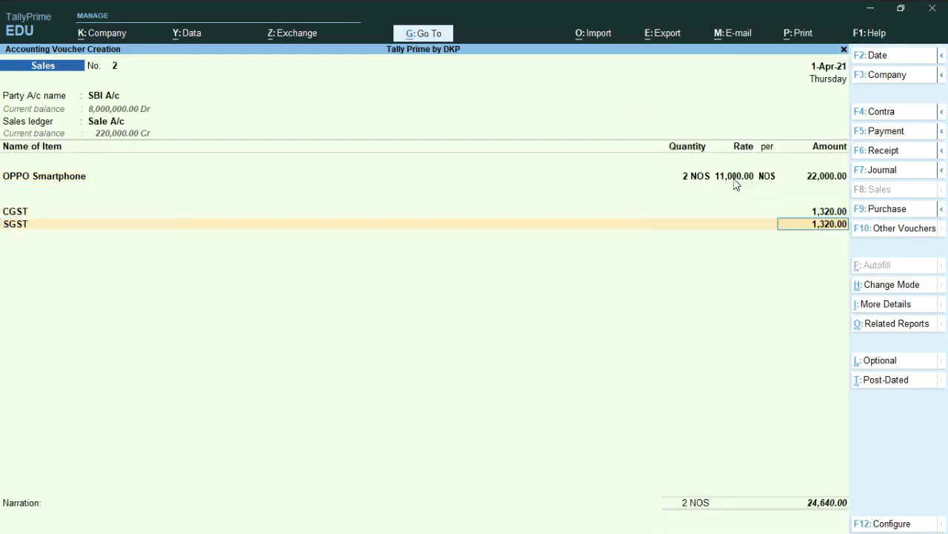
key("Return")
key("Return")
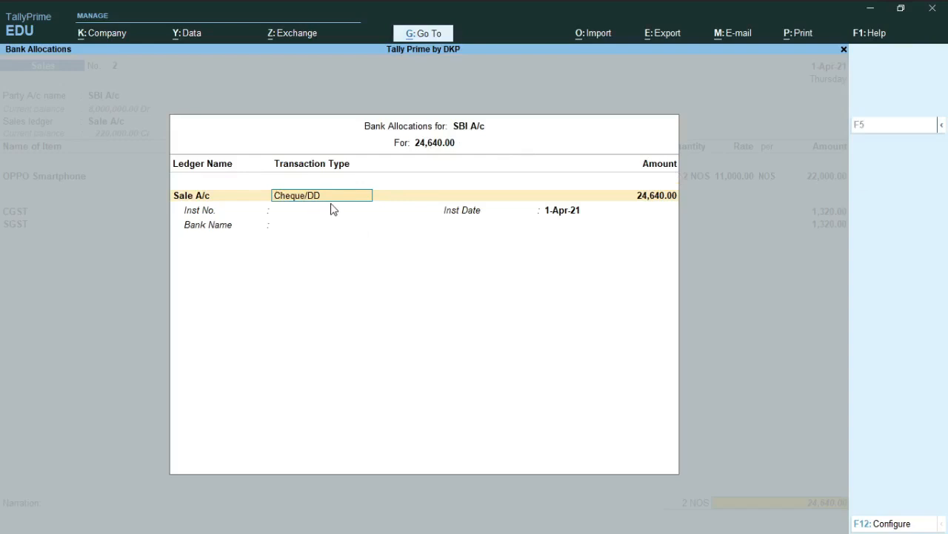
Step: Clear the transaction type in the SBI A/c bank allocation and review the full list of available types
key("BackSpace")
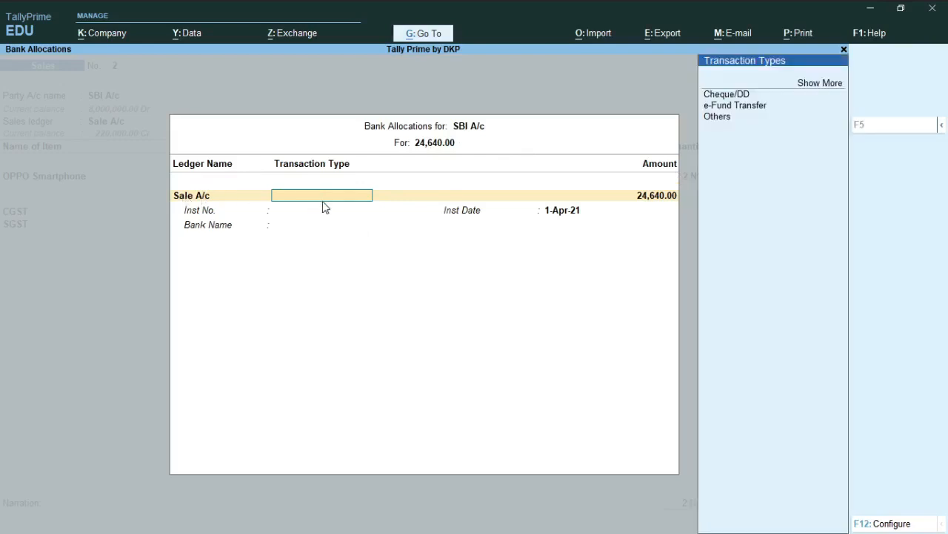
key("Return")
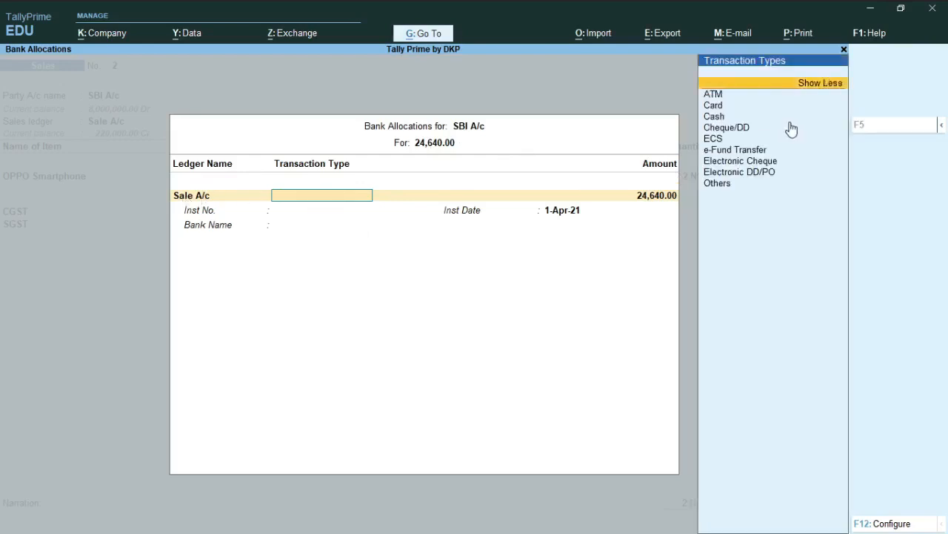
left_click(775, 139)
key("Up")
key("Up")
key("Up")
key("Up")
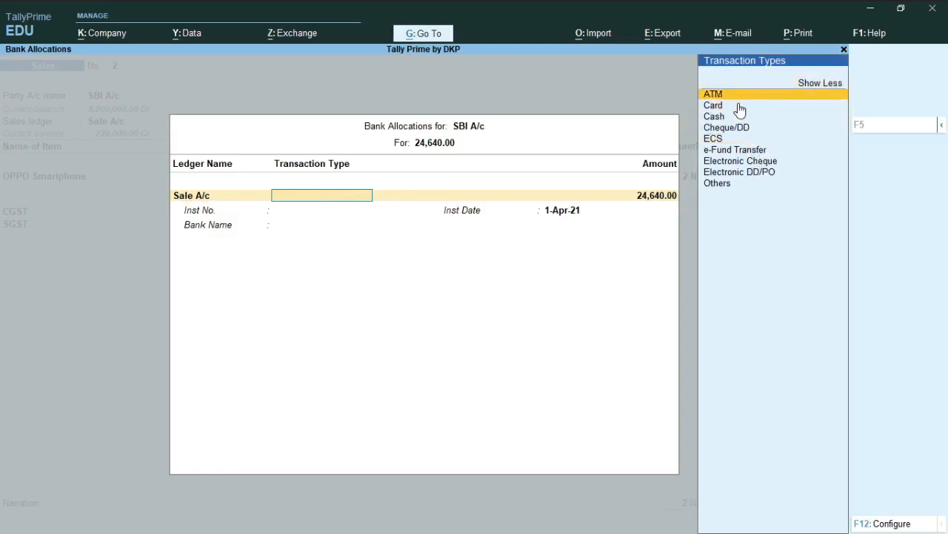
key("Down")
key("Down")
key("Down")
key("Up")
key("Up")
key("Up")
key("Down")
key("Down")
key("Down")
key("Down")
key("Down")
key("Down")
key("Down")
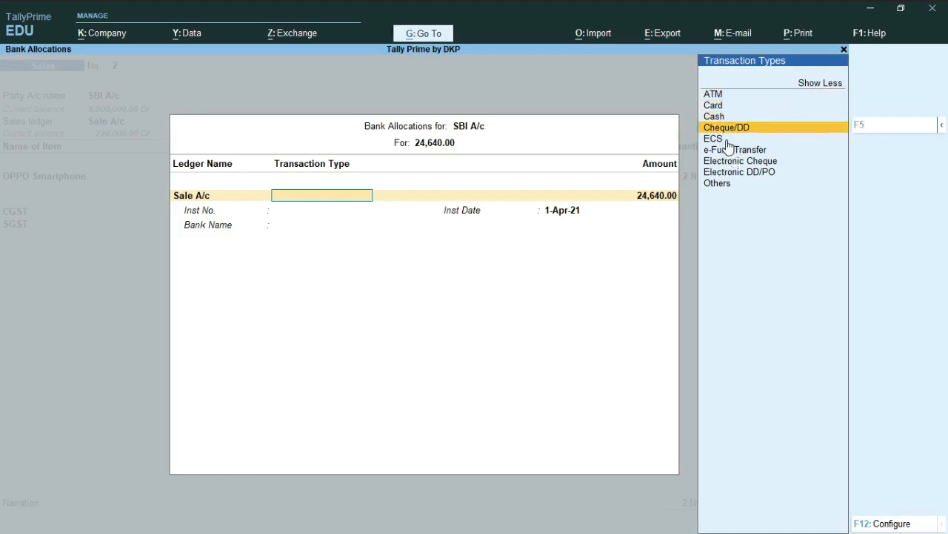
key("Up")
key("Up")
key("Up")
key("Up")
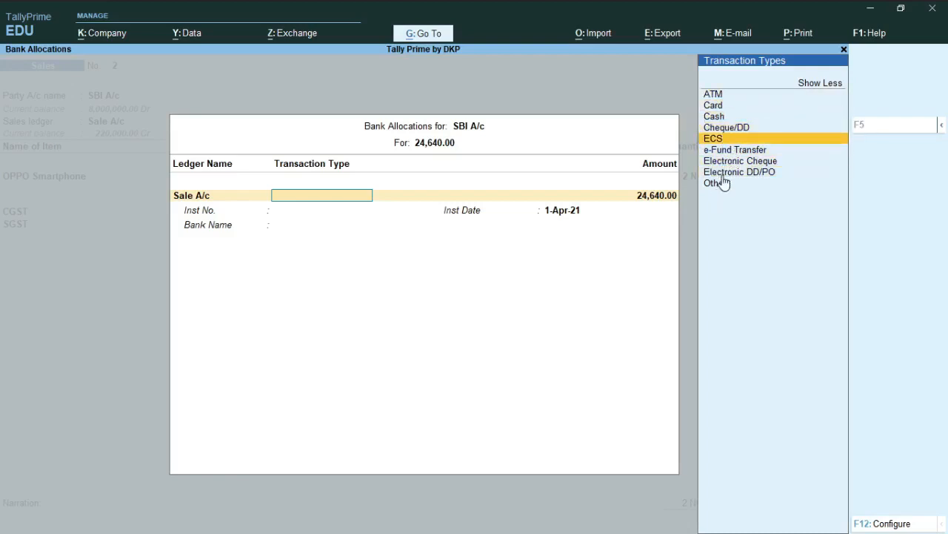
key("Down")
key("Down")
key("Down")
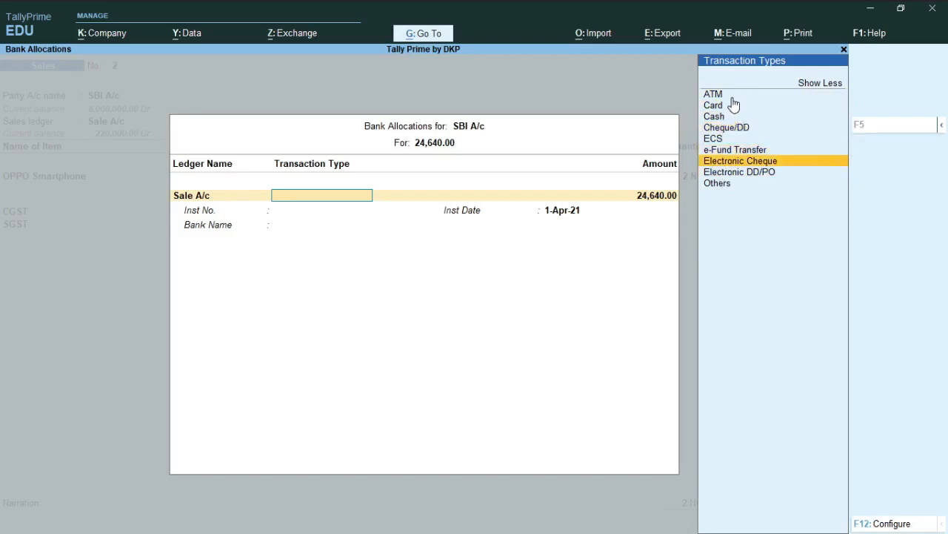
Step: Choose Cheque/DD as the transaction type for the Sale A/c bank allocation
key("Up")
key("Up")
key("Up")
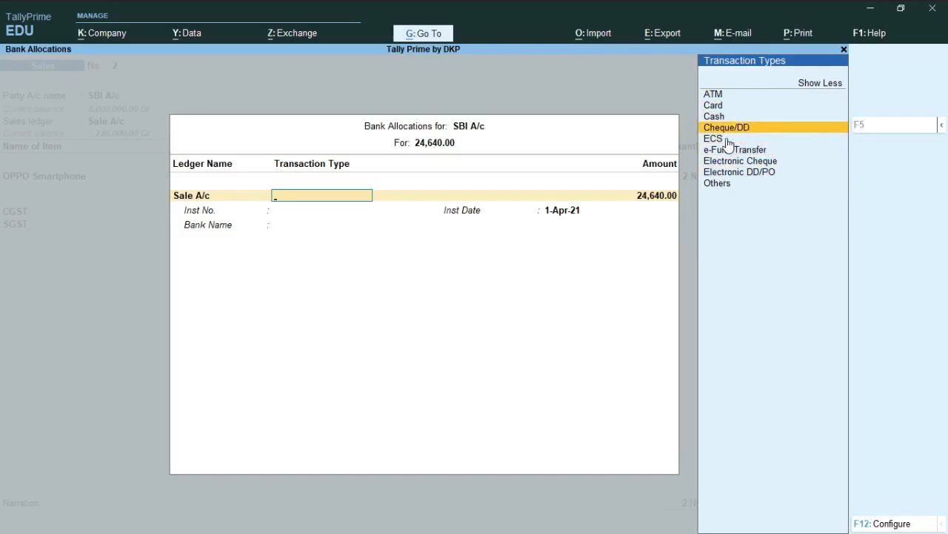
key("Return")
key("Return")
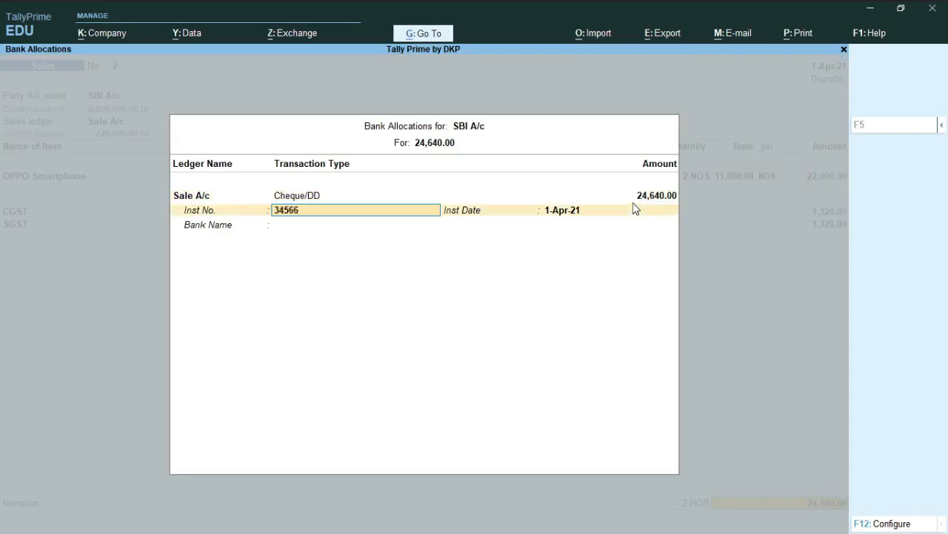
Step: Enter the cheque's instrument number, keep the instrument date 1-Apr-21, and specify Pnb as the bank name
key("Return")
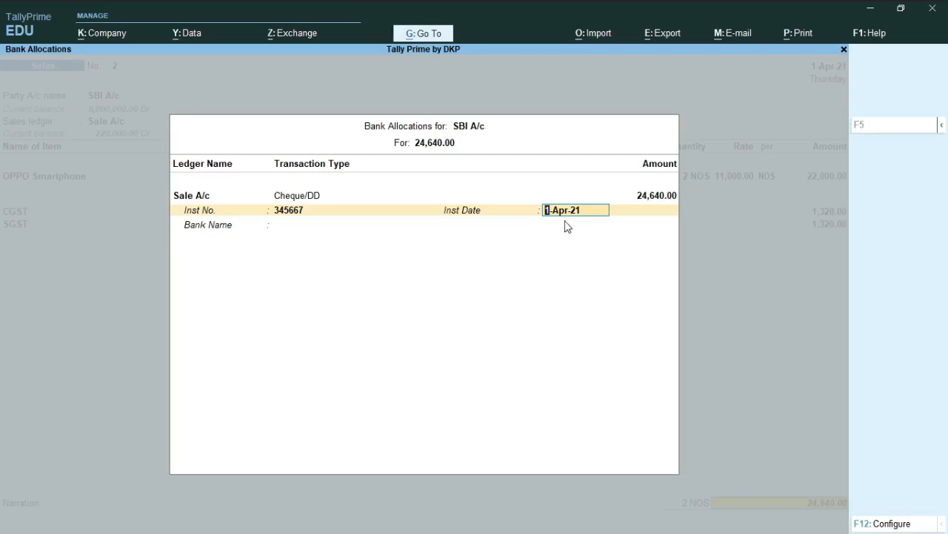
key("Return")
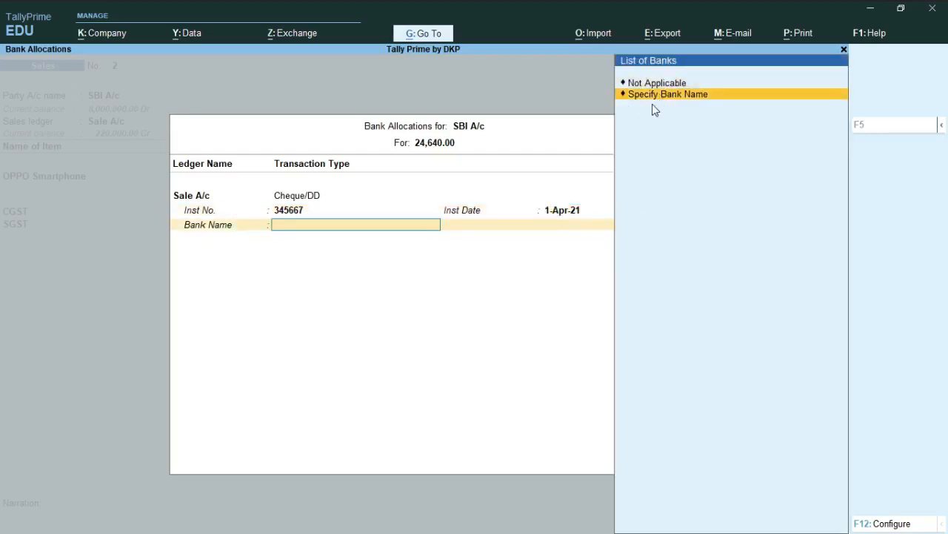
key("Return")
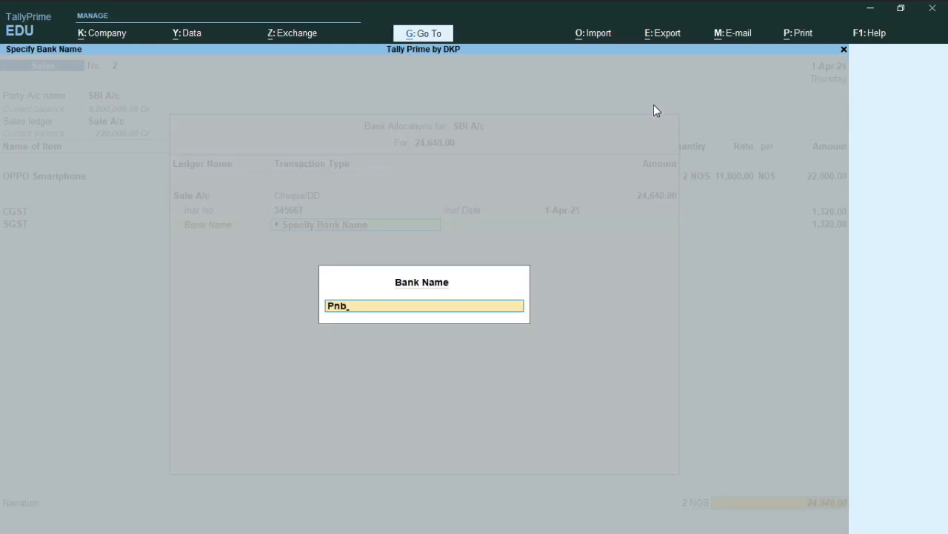
key("Return")
key("Return")
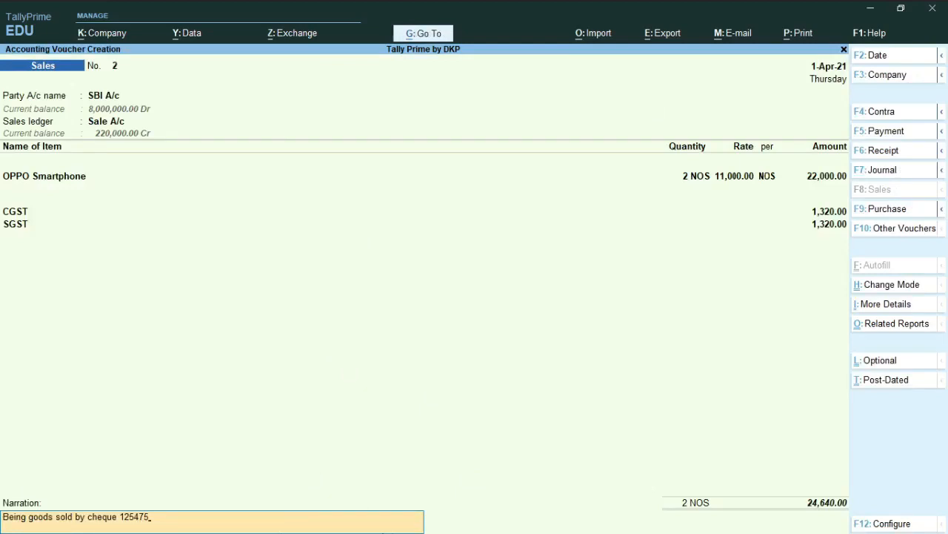
Step: Enter the narration "Being goods sold by cheque" followed by the cheque number, and save the bank sales voucher
key("Return")
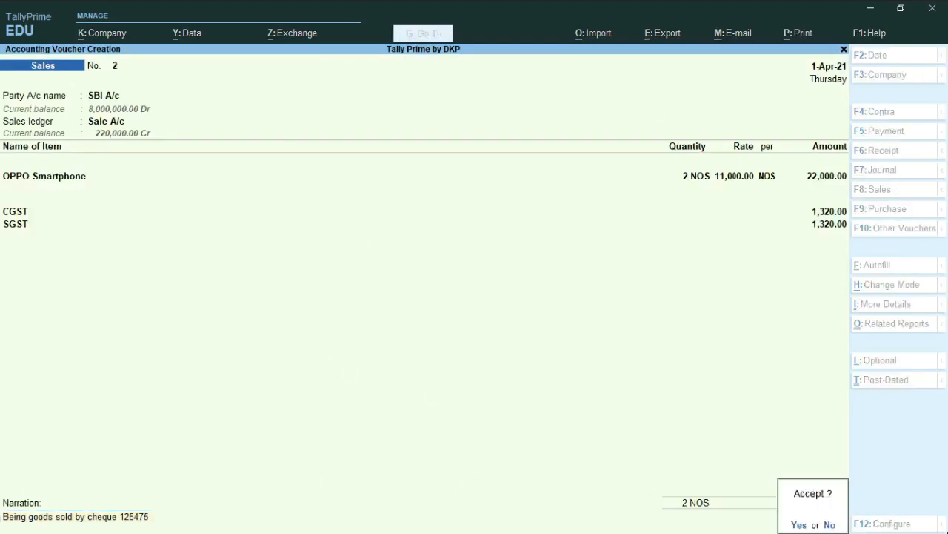
left_click(799, 525)
key("alt+z")
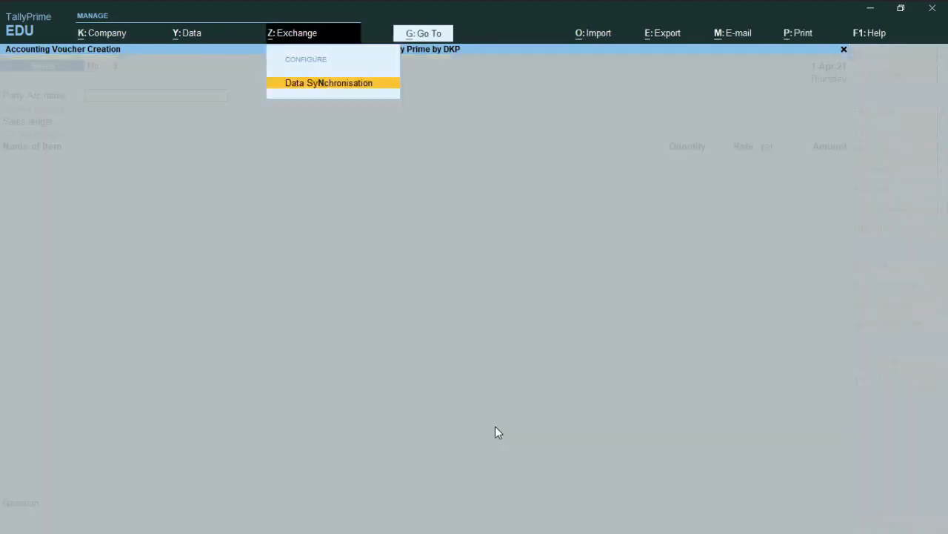
key("Escape")
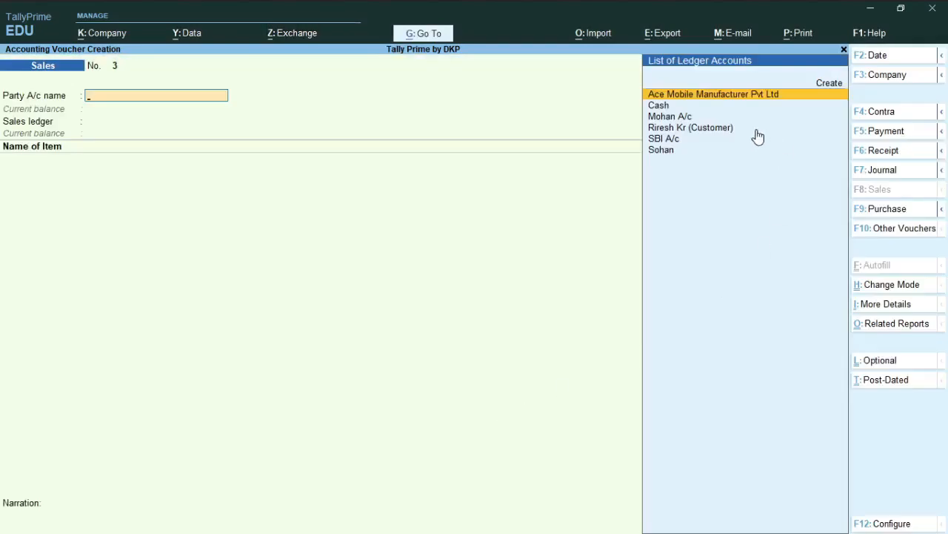
Step: Choose Ace Mobile Manufacturer Pvt Ltd as the party, keep its dispatch and party details, and set Sale A/c as the sales ledger
scroll(739, 131, "down", 2)
scroll(701, 139, "up", 1)
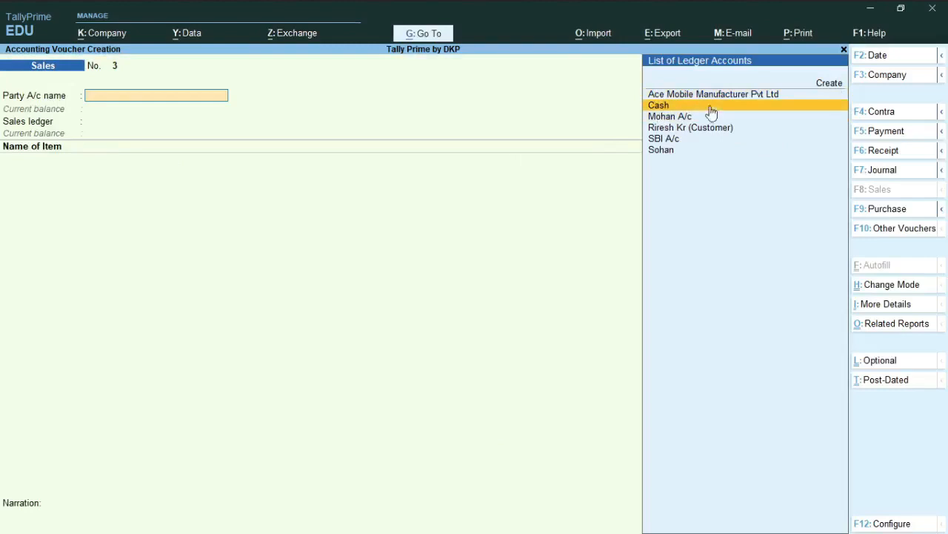
scroll(710, 119, "up", 2)
scroll(678, 117, "down", 1)
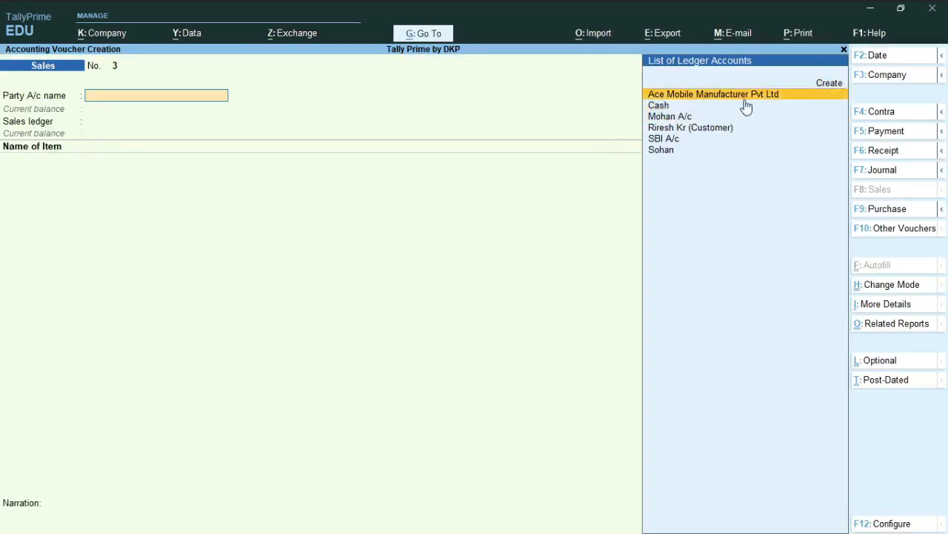
key("Return")
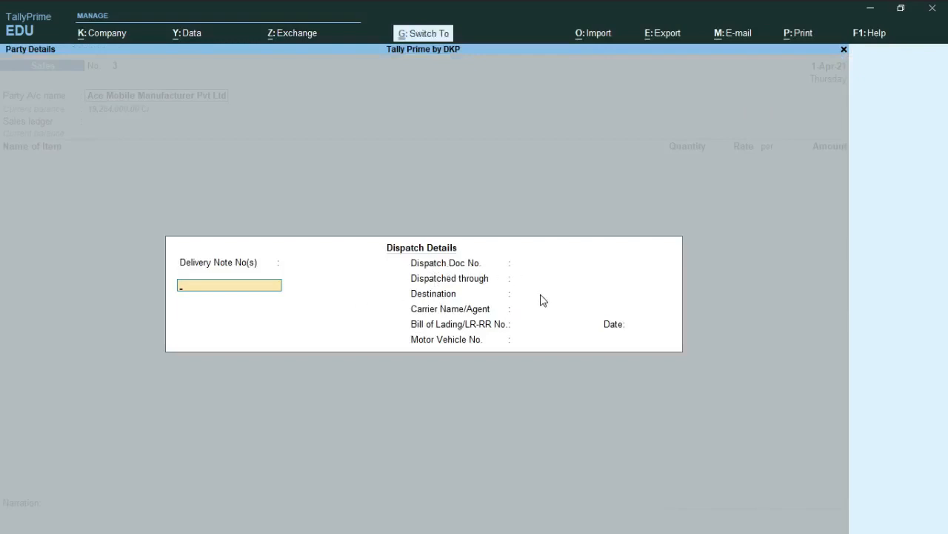
key("Escape")
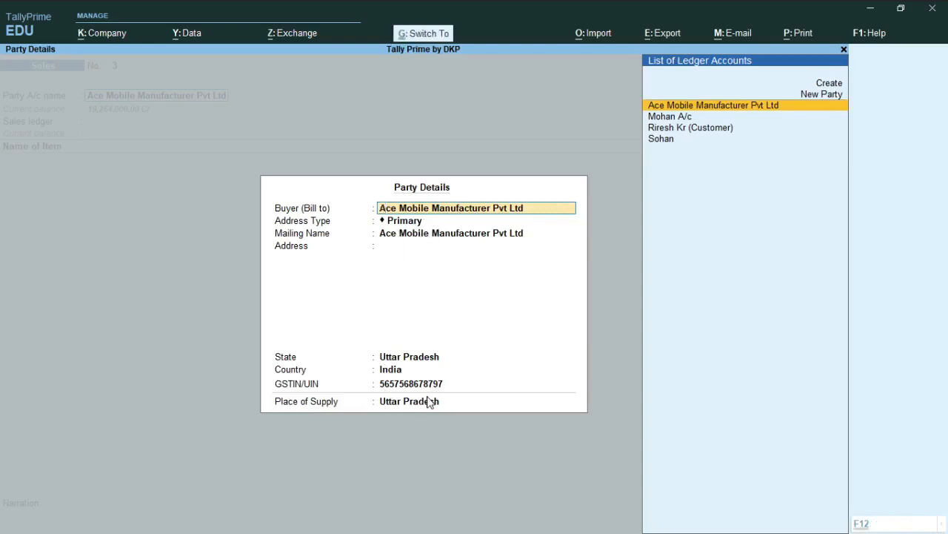
key("ctrl+a")
key("Return")
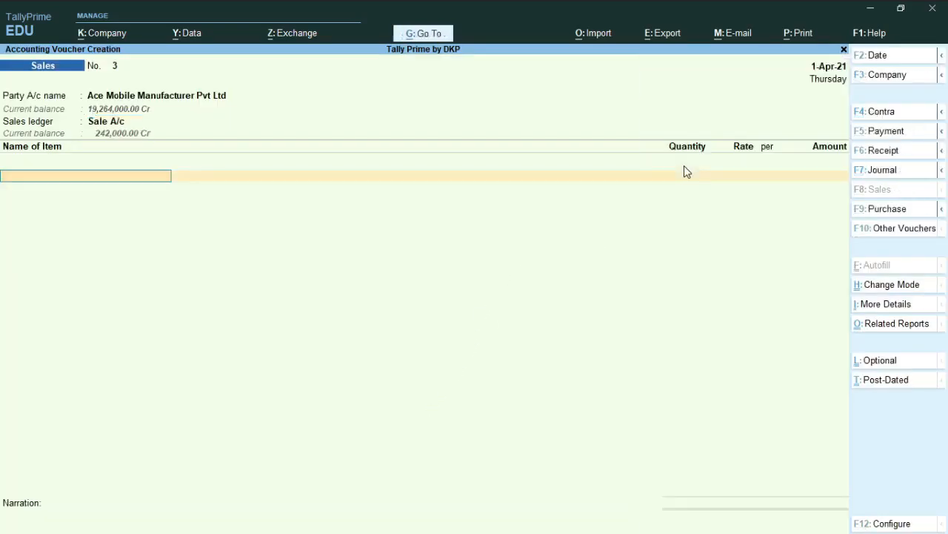
Step: Add OPPO Smartphone as the stock item with a quantity of 4 NOS at a rate of 11,000.00, and end the item list
type("O")
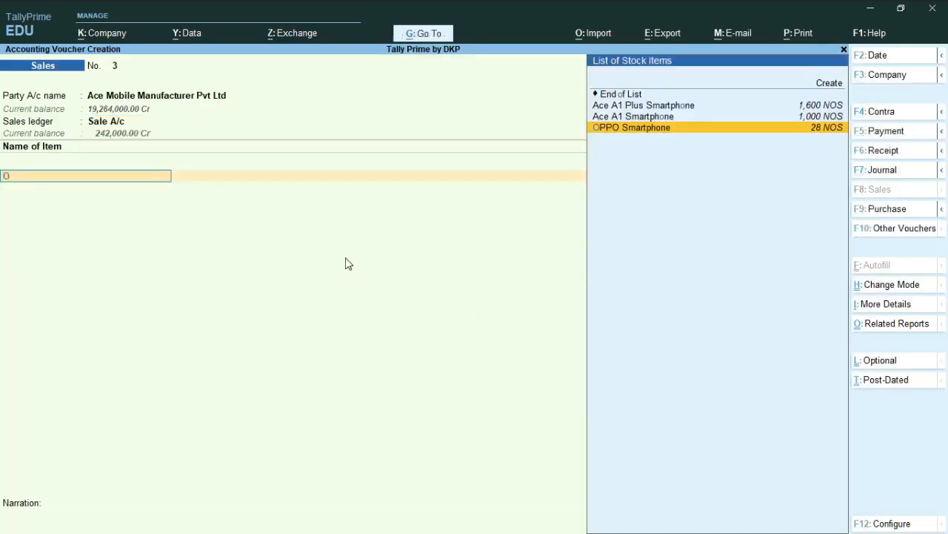
key("Return")
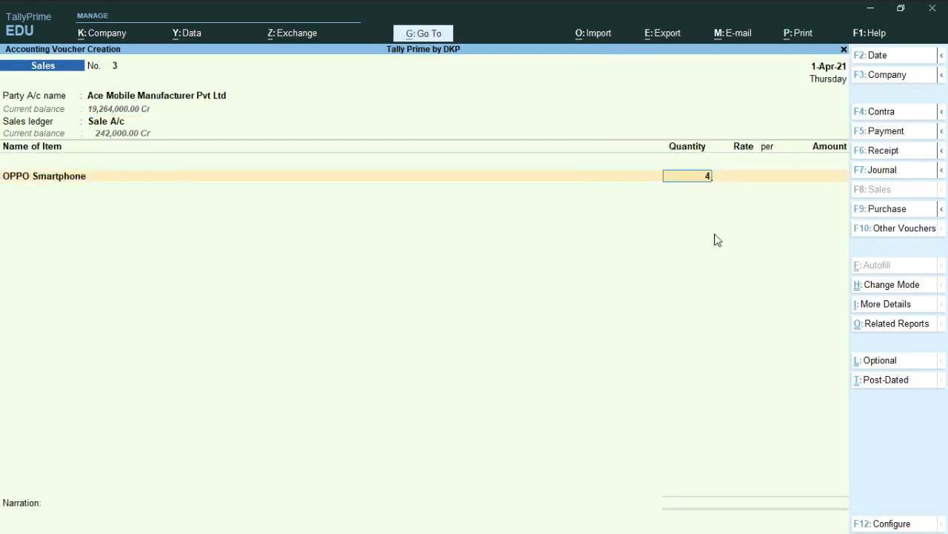
key("Return")
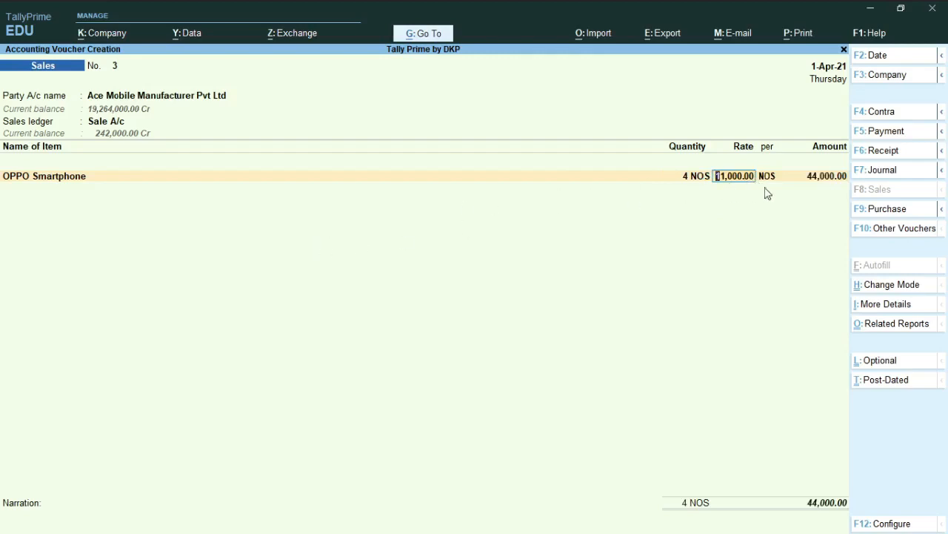
key("Return")
key("Return")
key("Return")
Step: Add the CGST and SGST ledgers below the OPPO Smartphone item, keeping their calculated amounts
key("Return")
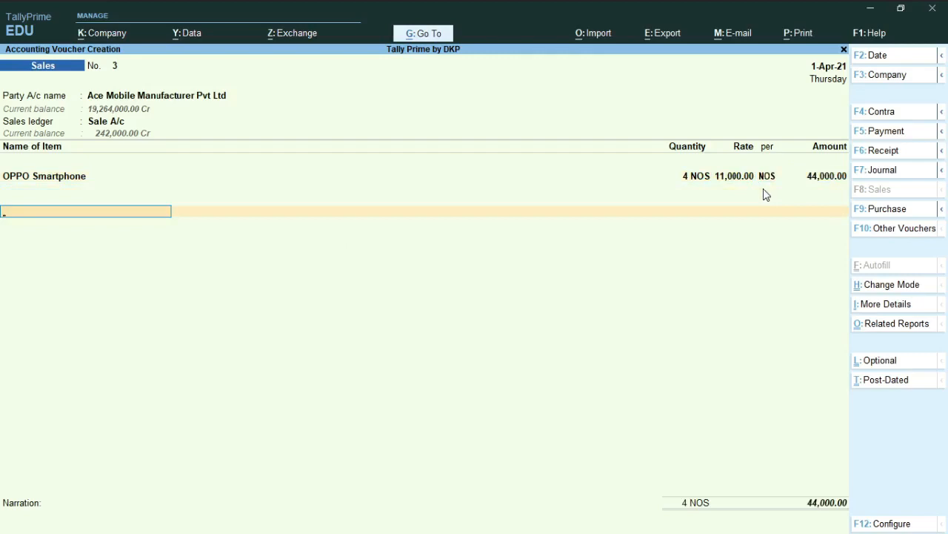
type("c")
key("Return")
key("Return")
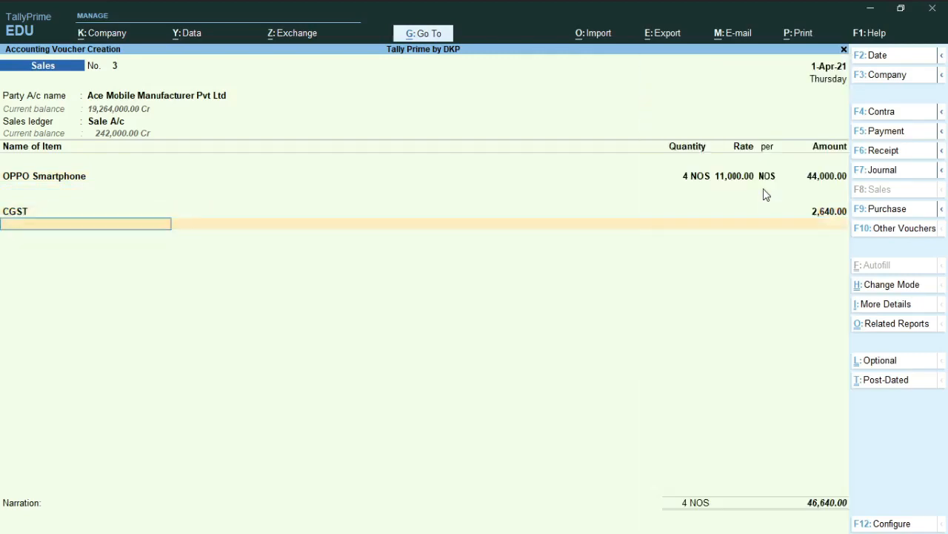
type("sg")
key("Return")
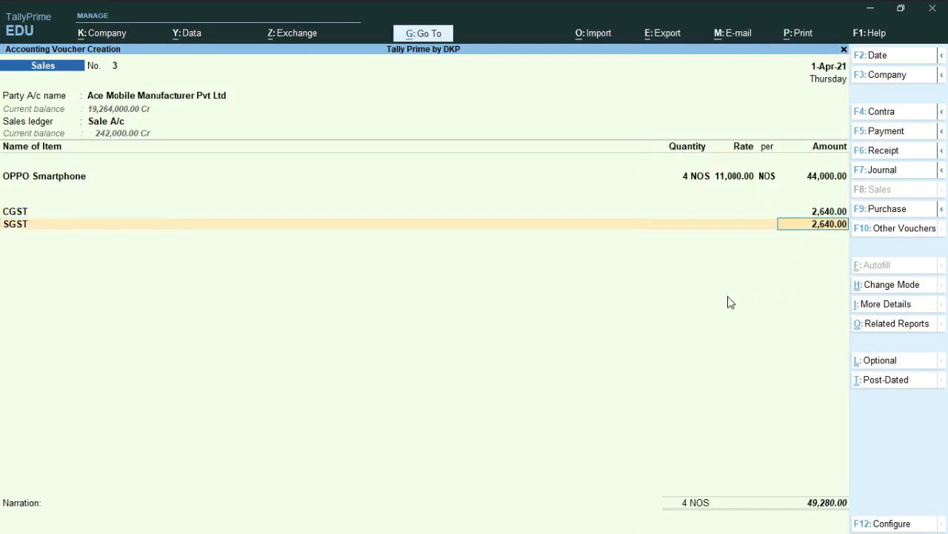
key("Return")
Step: Enter the narration "Being Goods sold on credit" and save the credit sales voucher
key("Return")
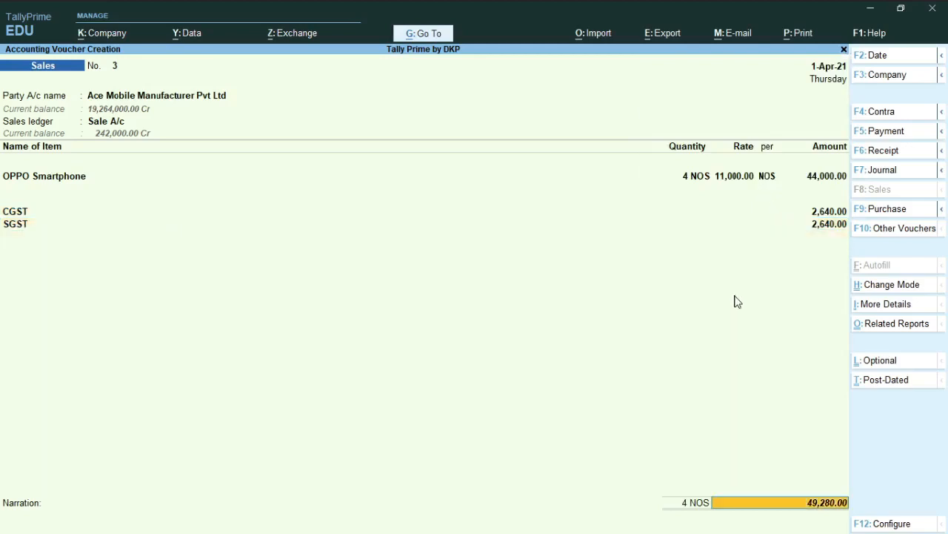
key("Return")
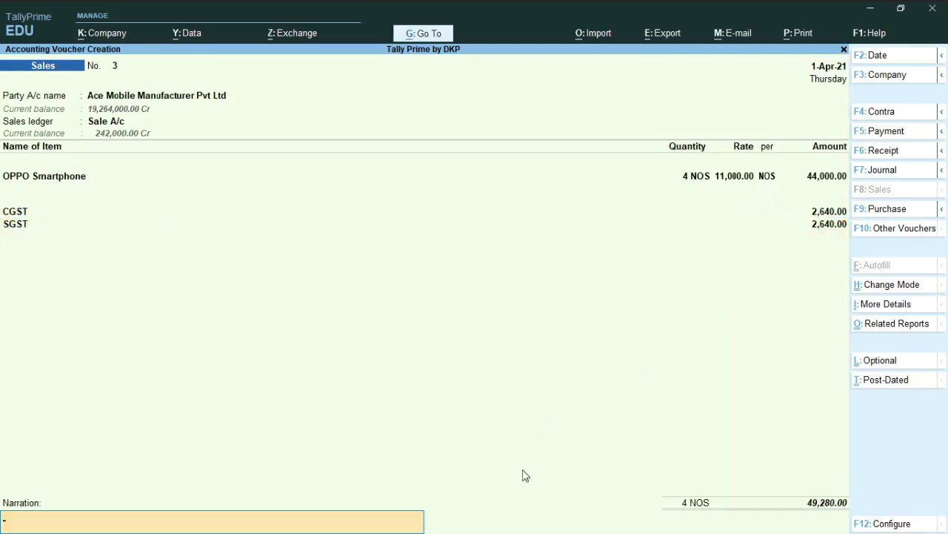
key("ctrl+r")
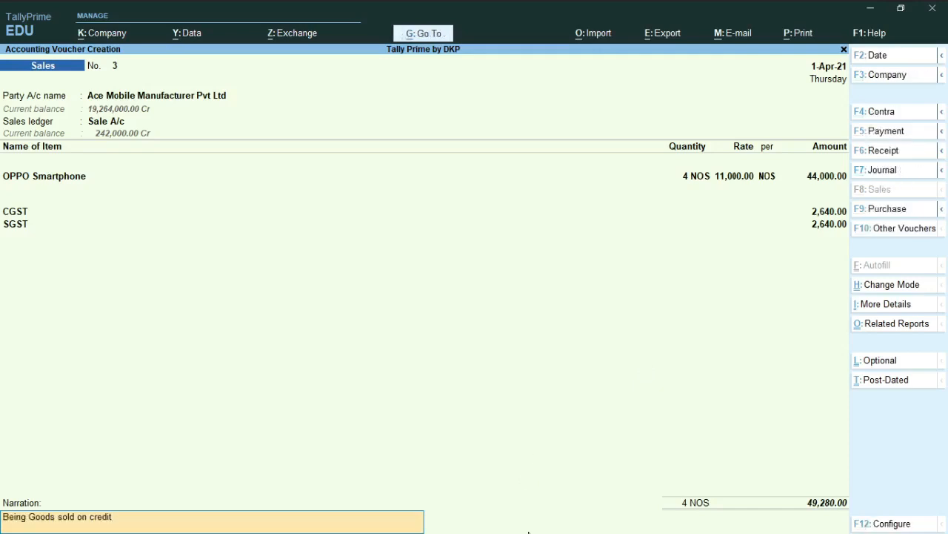
key("Return")
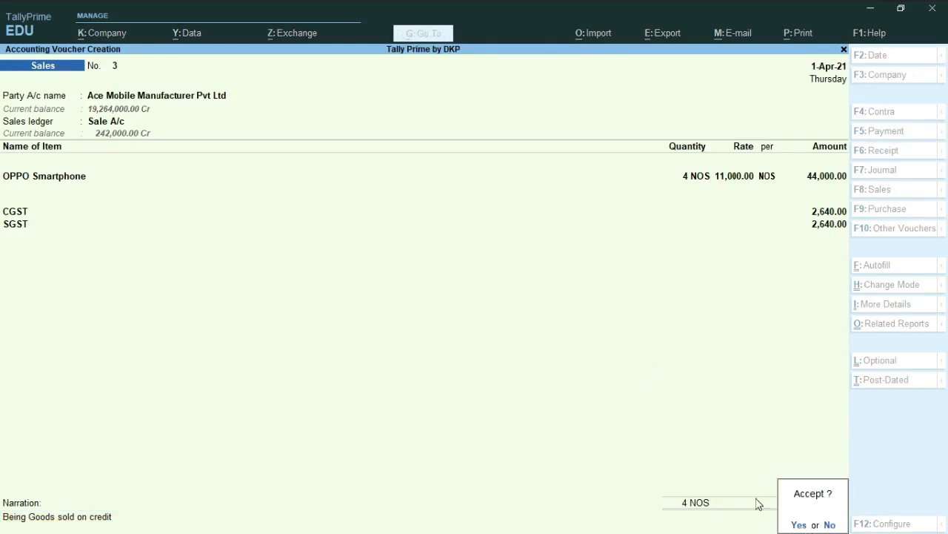
key("Return")
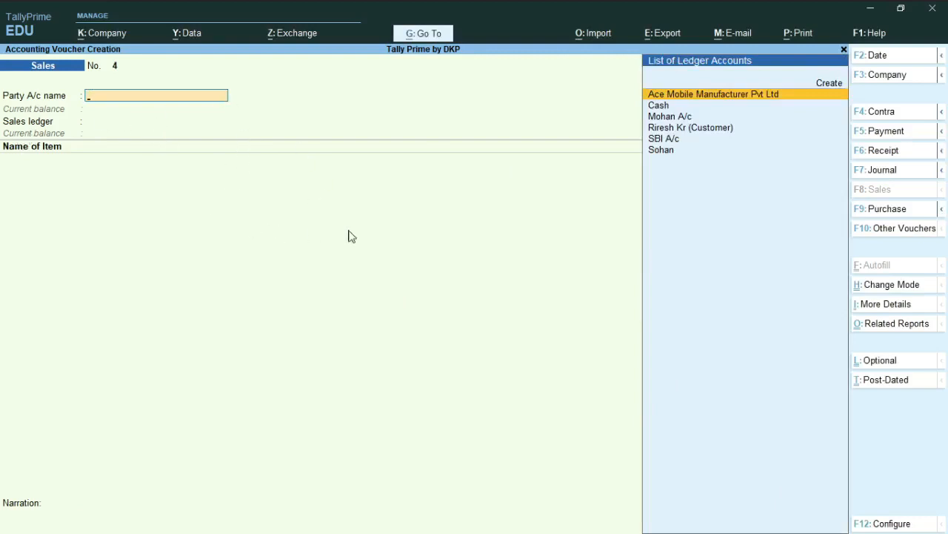
Step: Reopen the saved credit sales voucher and show a zoomed print preview of its Tax Invoice
key("Page_Up")
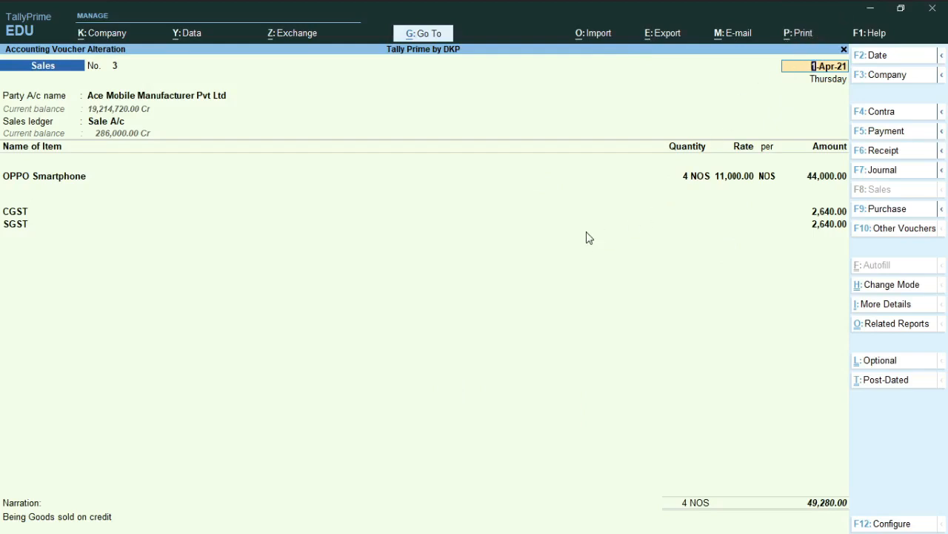
key("ctrl+p")
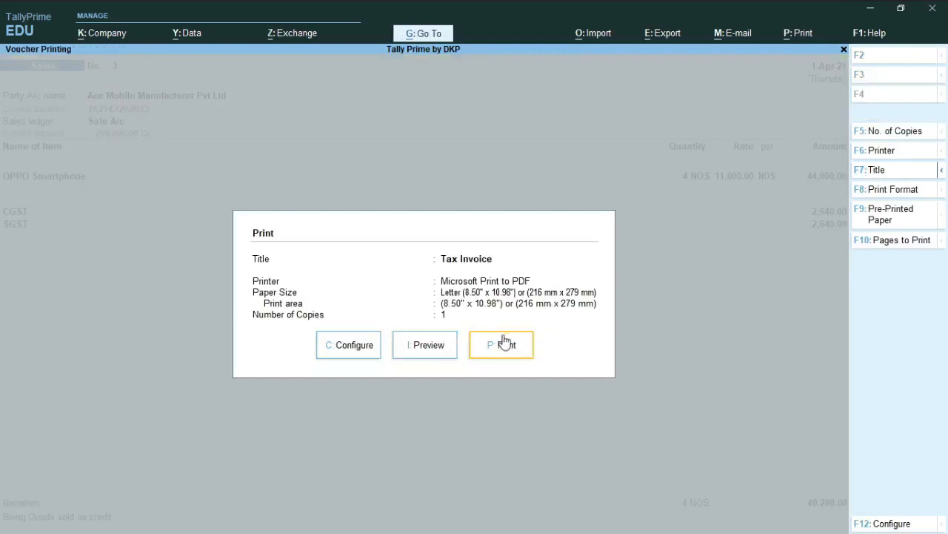
left_click(421, 346)
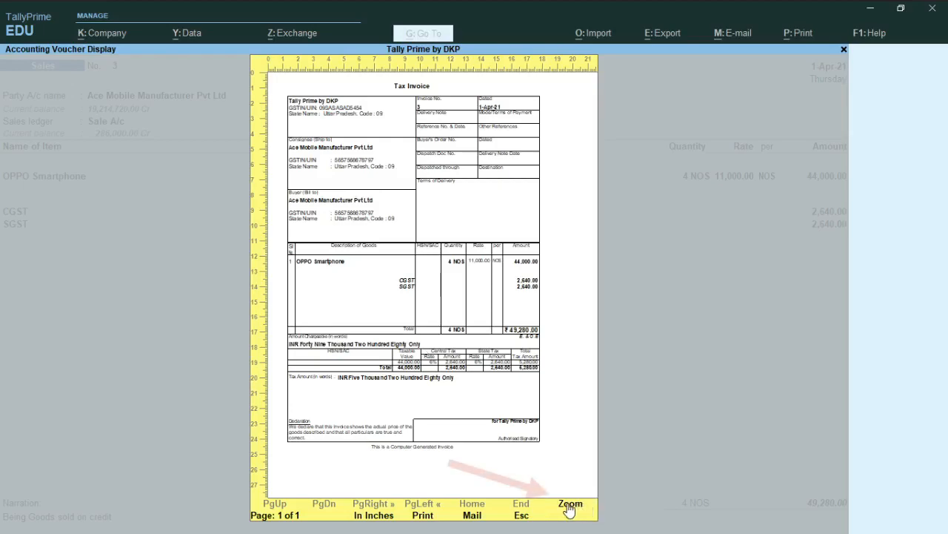
left_click(571, 505)
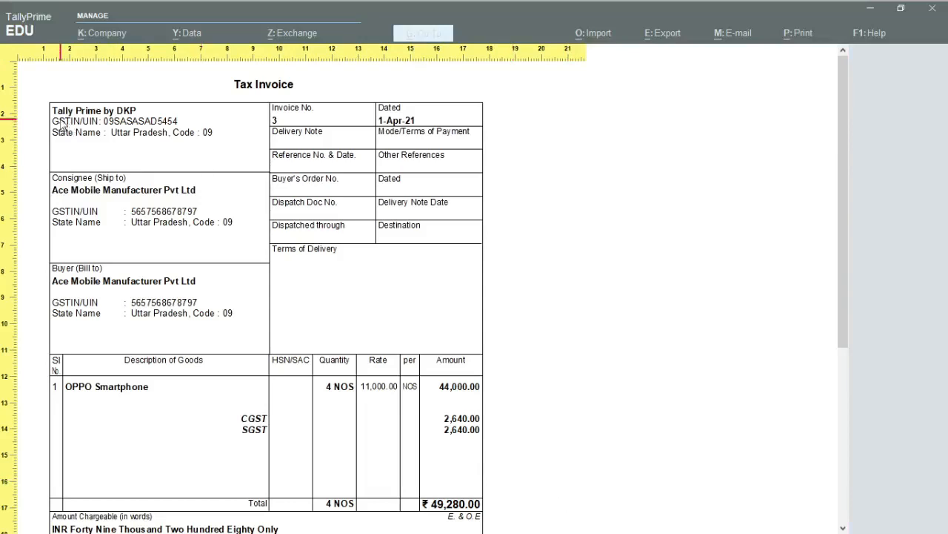
Step: Examine the Tax Invoice's party details, item line, CGST and SGST amounts and tax summary, and close the preview and voucher
scroll(115, 220, "down", 1)
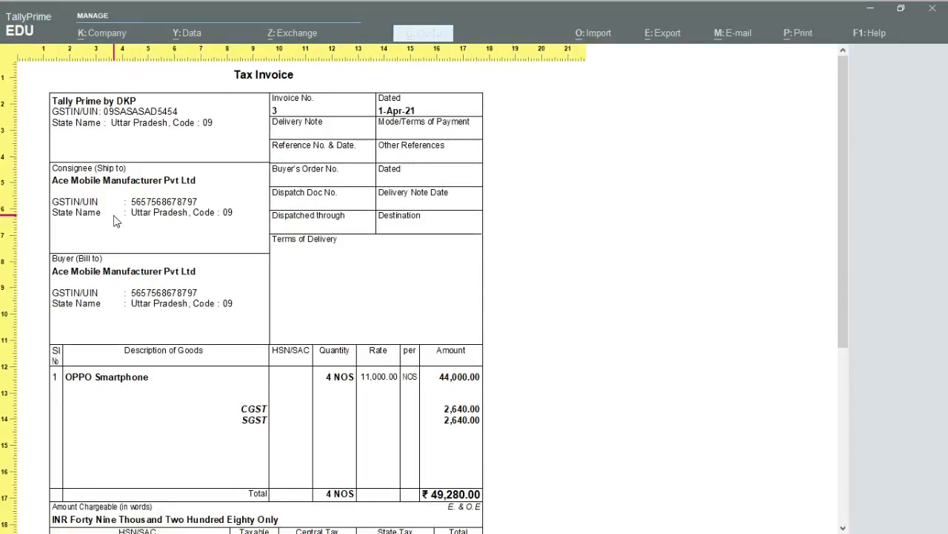
scroll(423, 407, "down", 2)
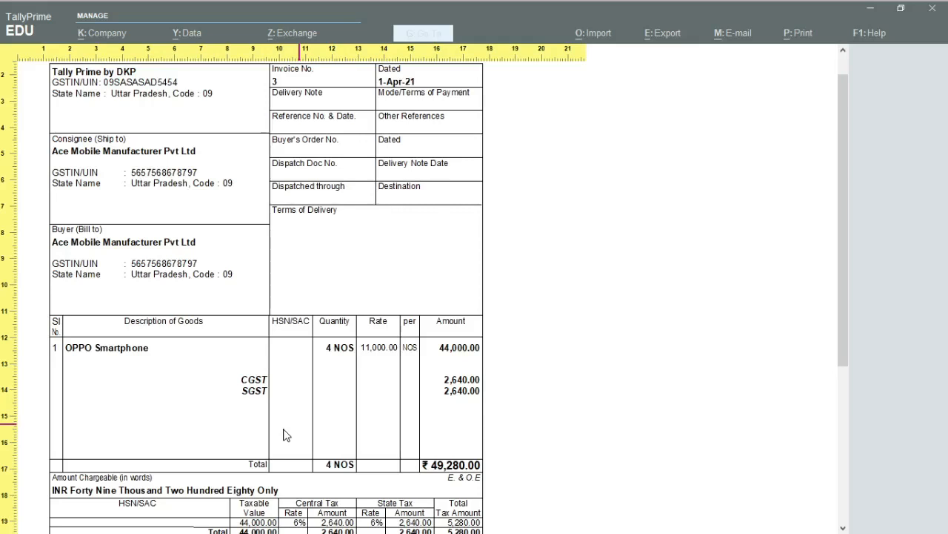
scroll(142, 432, "down", 3)
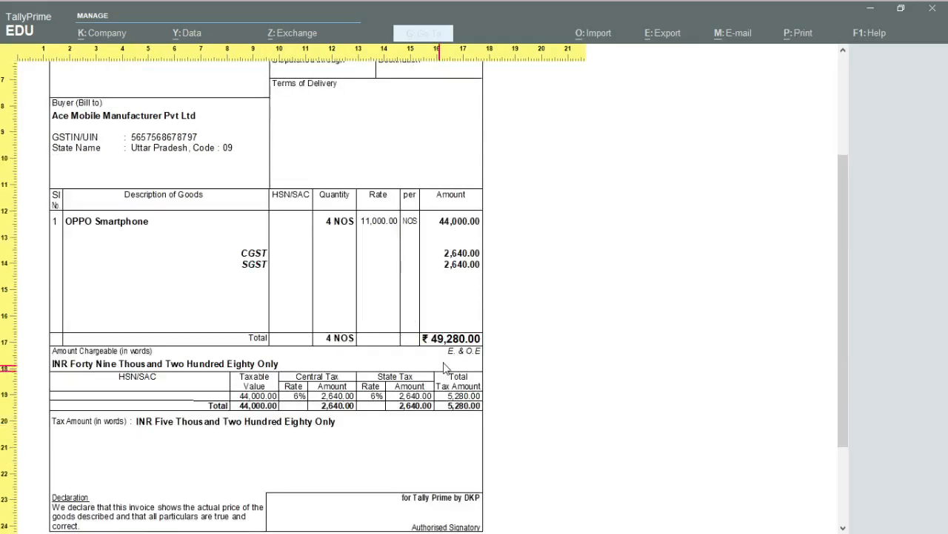
scroll(445, 367, "up", 1)
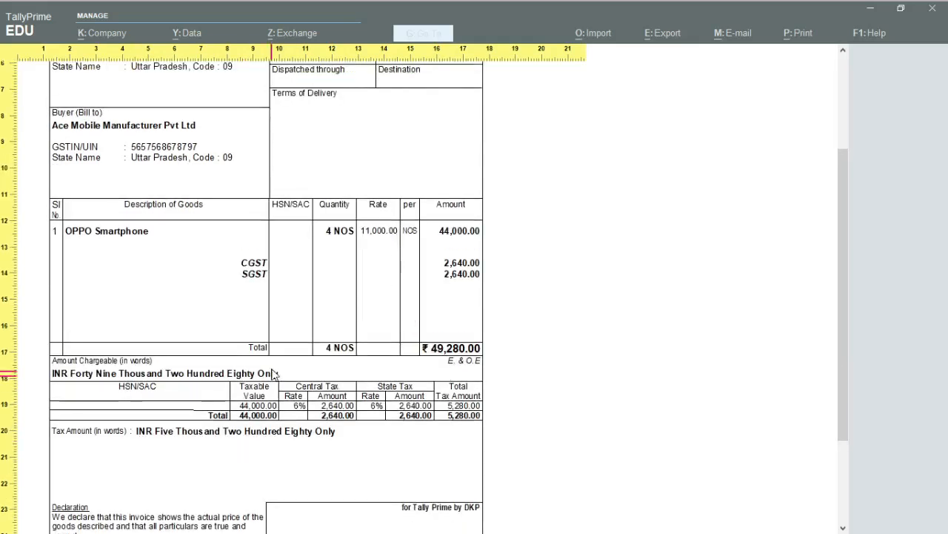
scroll(273, 373, "up", 4)
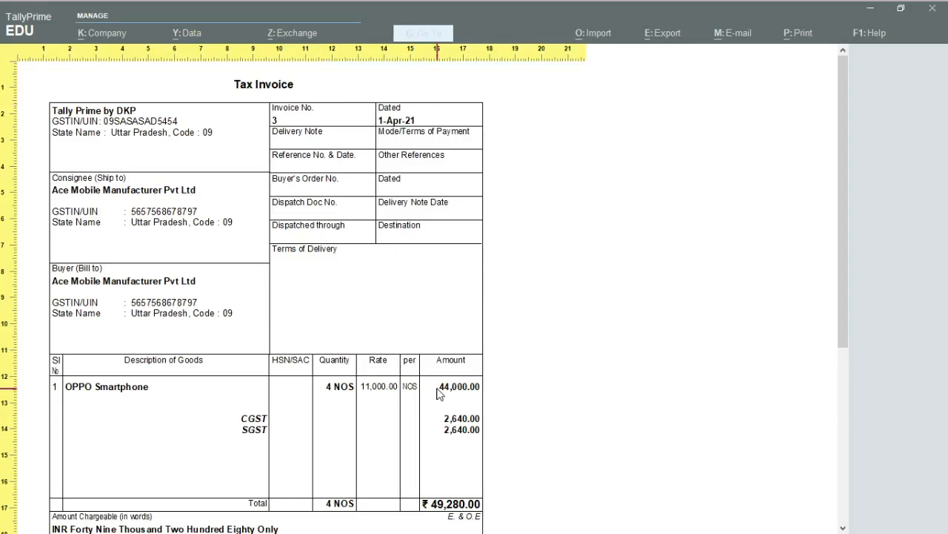
scroll(409, 341, "down", 1)
key("Escape")
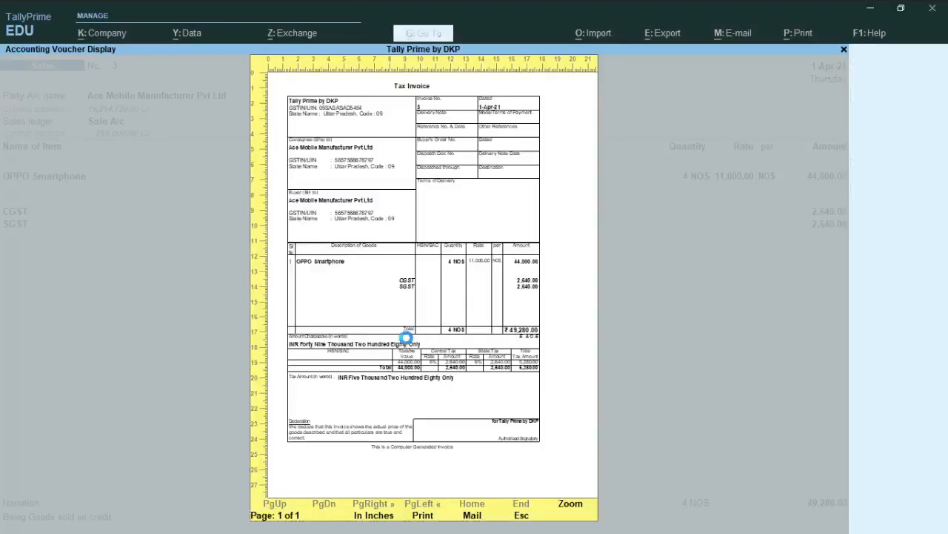
key("Escape")
key("Escape")
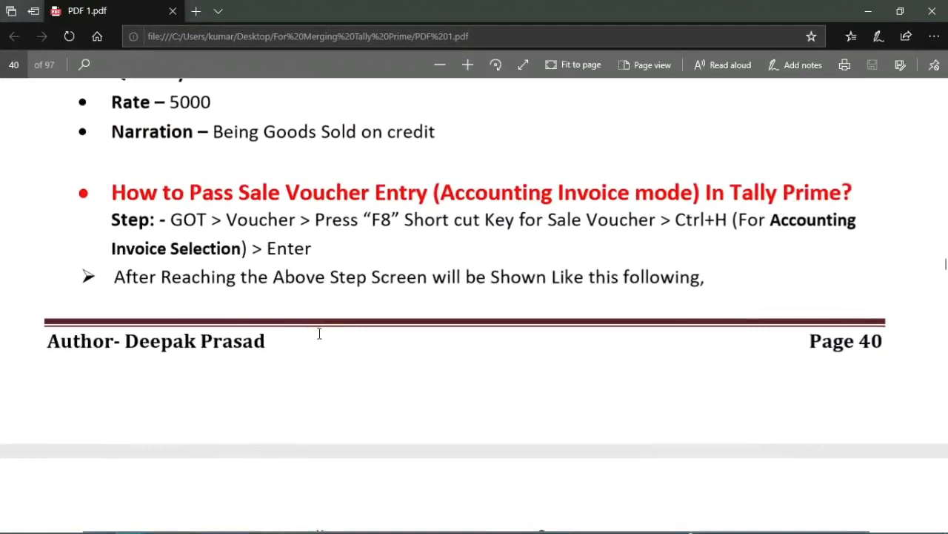
Step: Highlight the Accounting Invoice instructions in PDF 1.pdf, and in TallyPrime start a new sales voucher in Accounting Invoice mode
left_click_drag(111, 220, 318, 251)
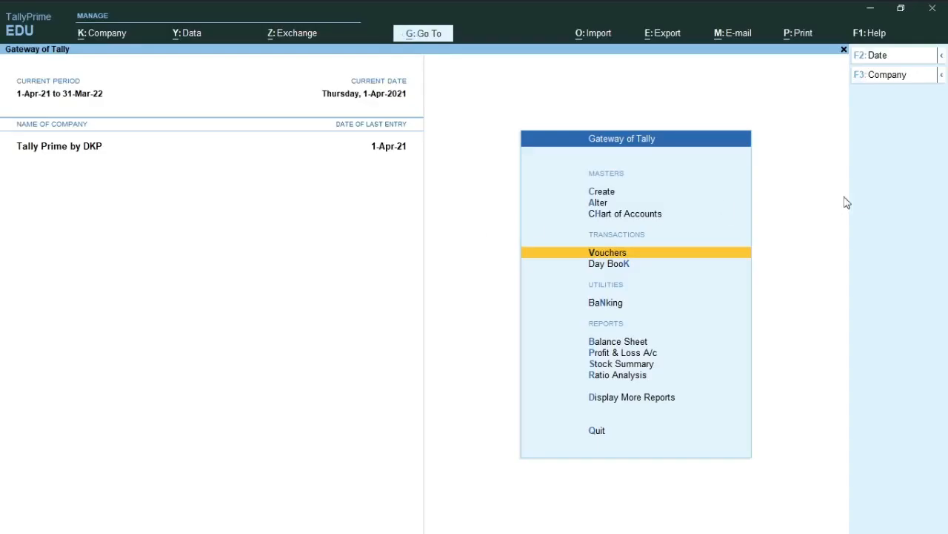
left_click(612, 254)
key("F8")
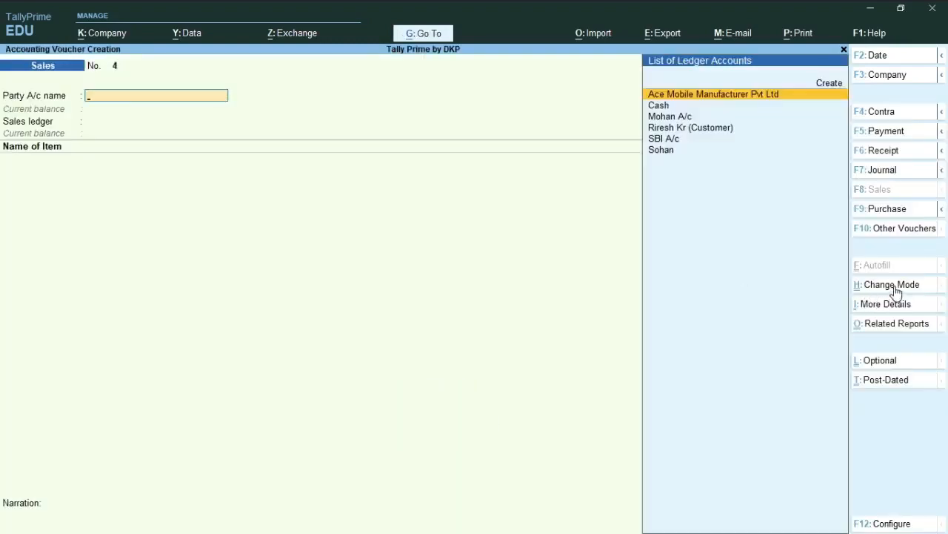
key("ctrl+h")
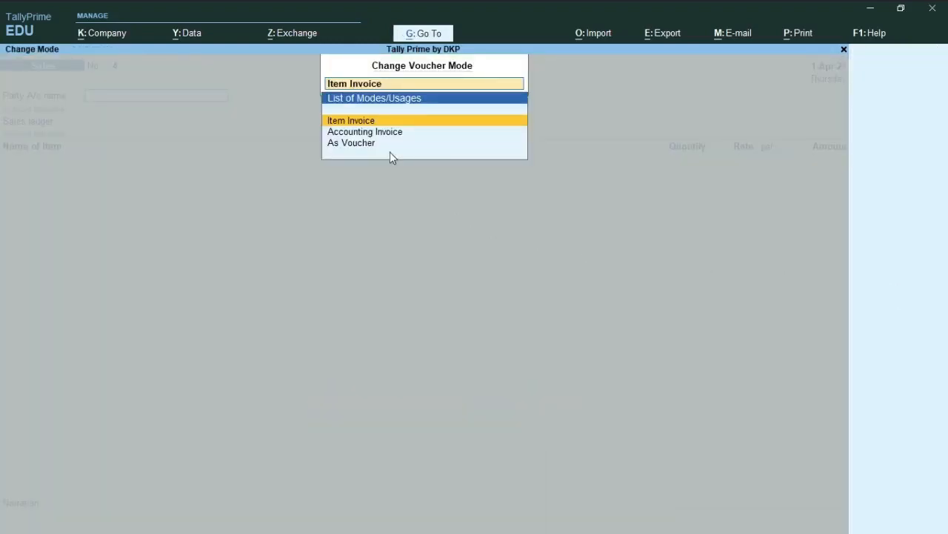
key("Down")
key("Return")
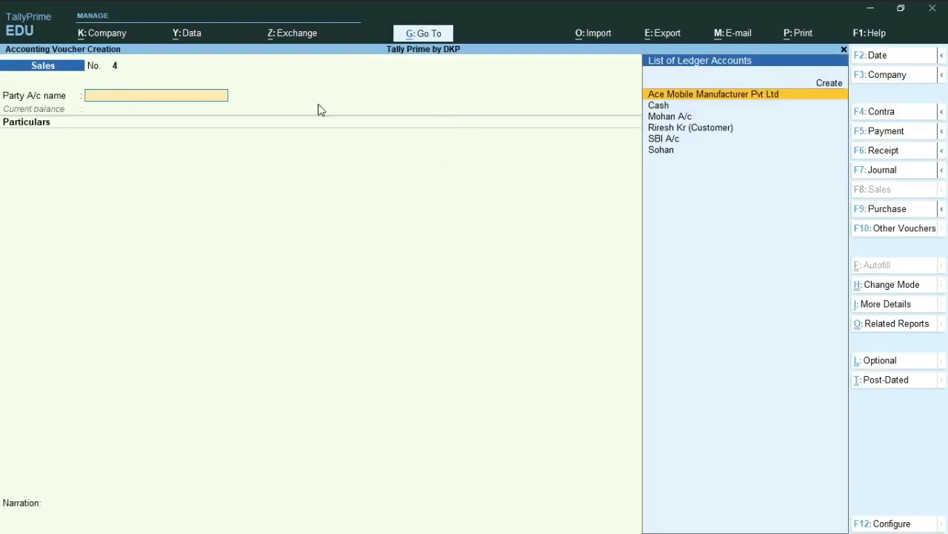
Step: Set the voucher date of the new sales voucher to 1-4-2021
key("F2")
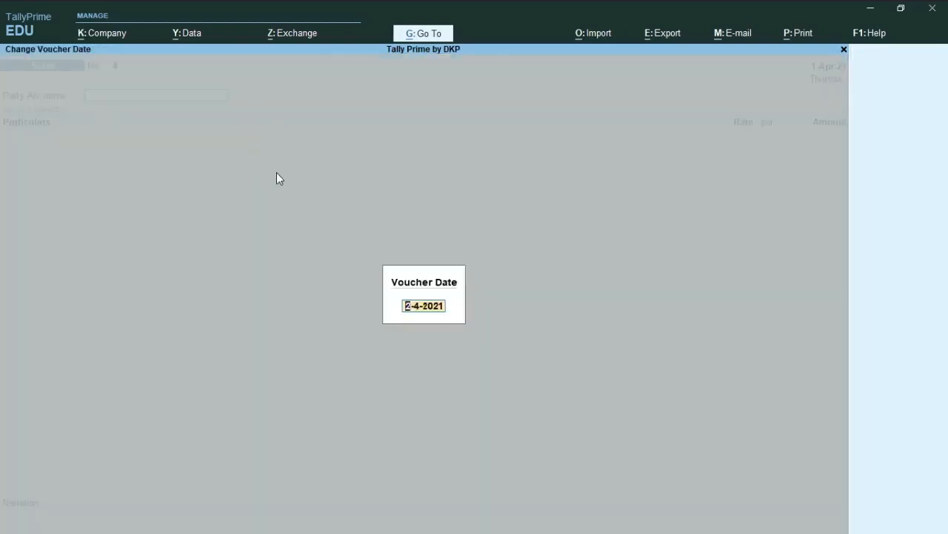
type("1 4 2021")
key("Return")
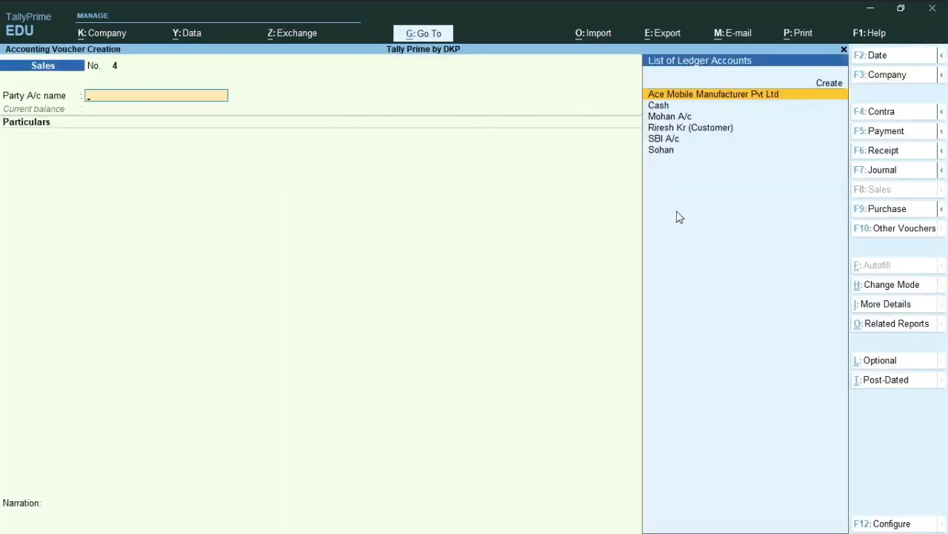
Step: Choose Ace Mobile Manufacturer Pvt Ltd as the party, leave its dispatch details blank and accept the default party details
left_click(663, 108)
key("Return")
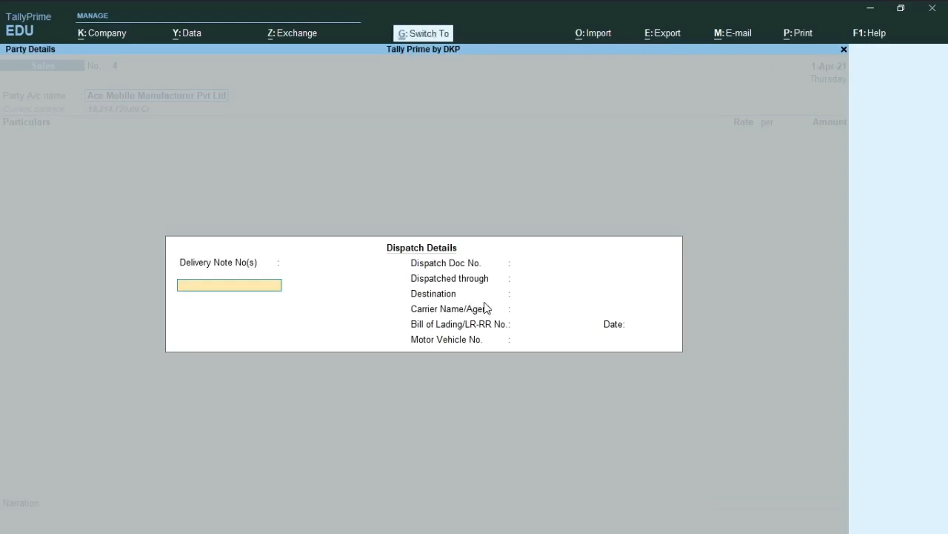
key("ctrl+a")
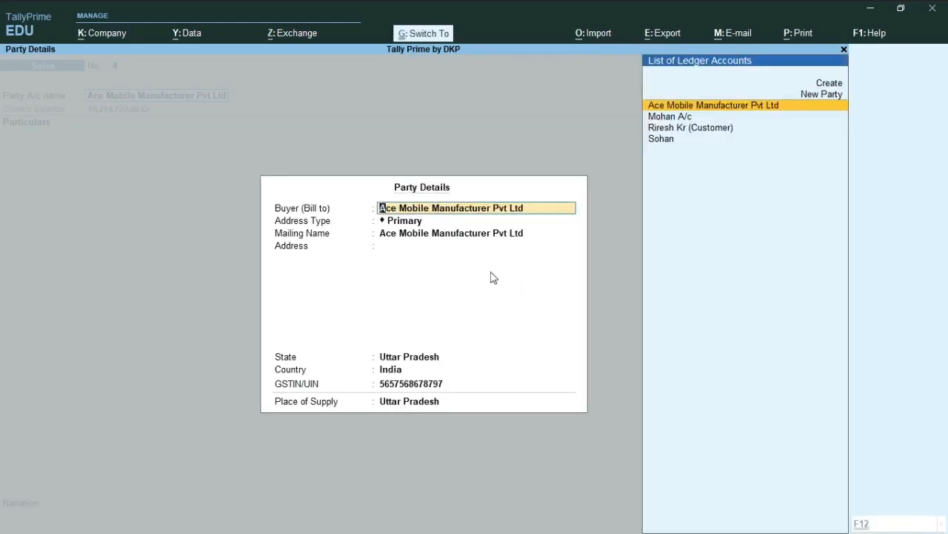
key("ctrl+a")
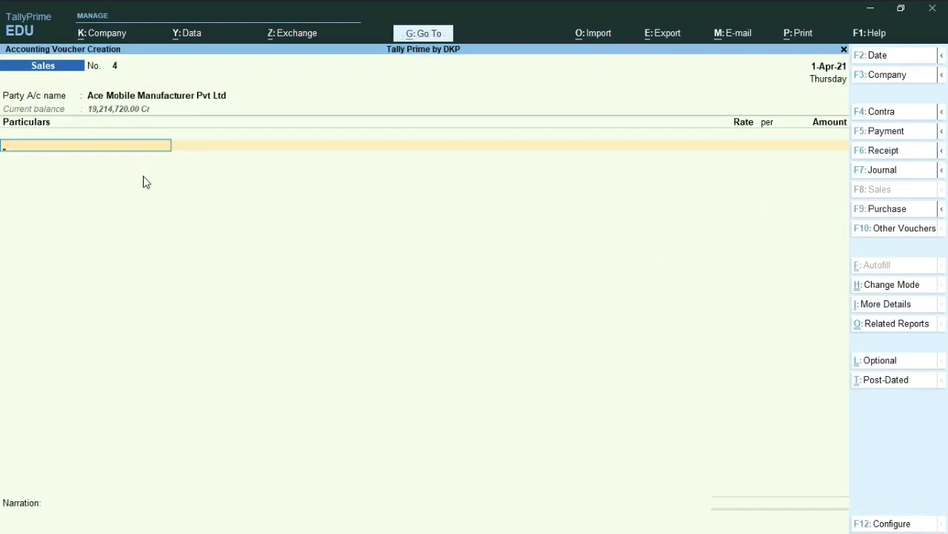
Step: Add the Telephone Services ledger to the particulars with an amount of 40,000.00
type("Te")
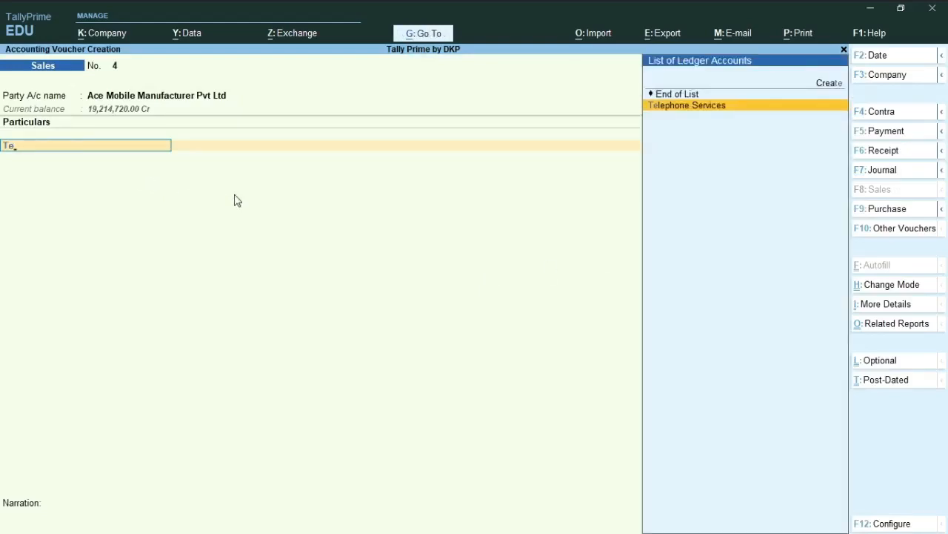
key("Return")
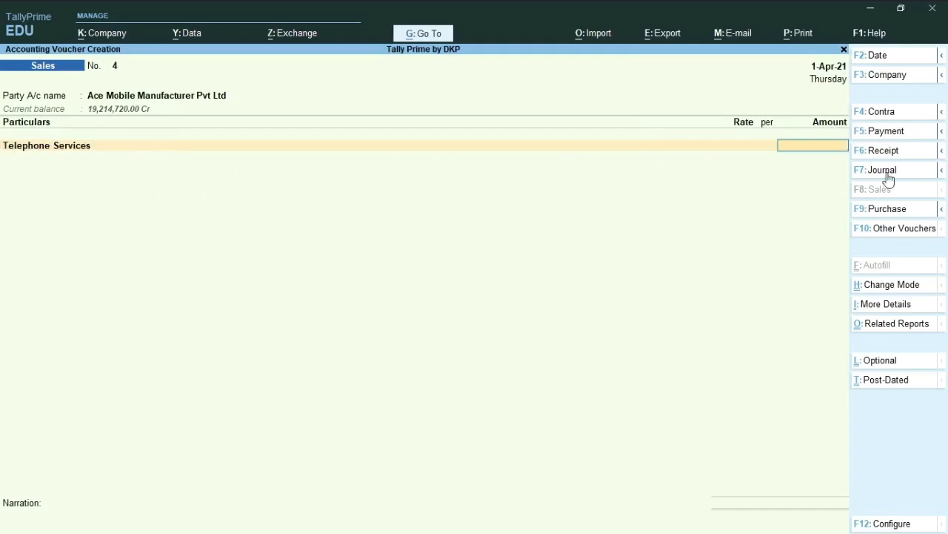
type("40000")
key("Return")
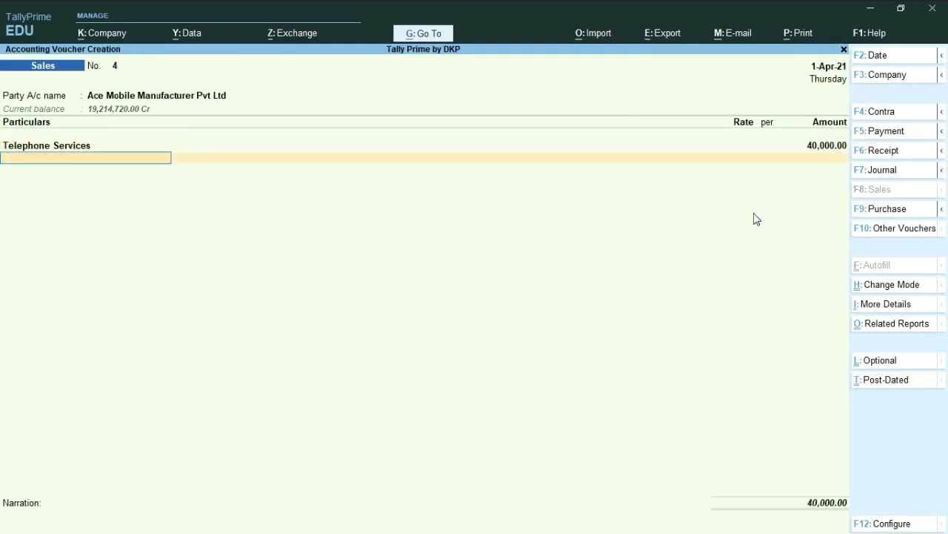
Step: Add the SGST and CGST ledgers with their calculated tax amounts below Telephone Services and end the particulars list
type("Sg")
key("Return")
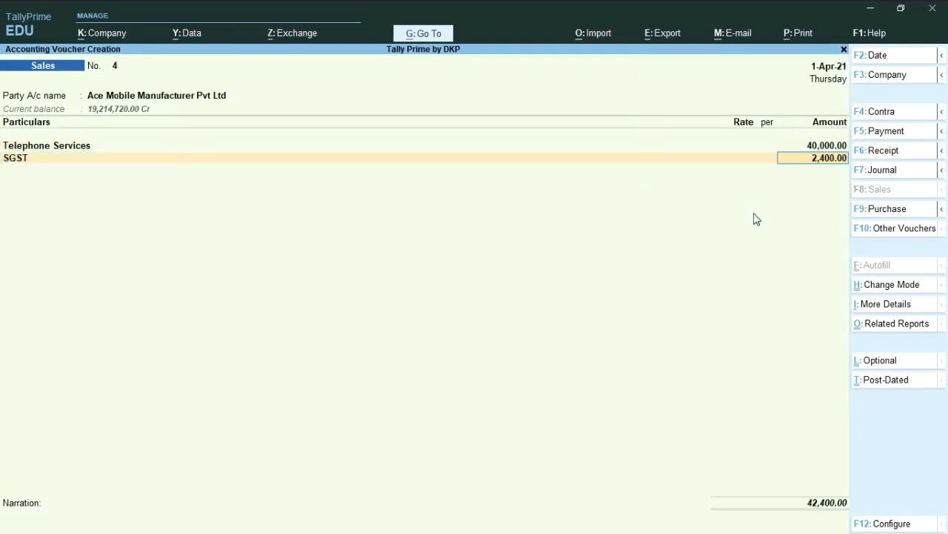
key("Return")
type("Cg")
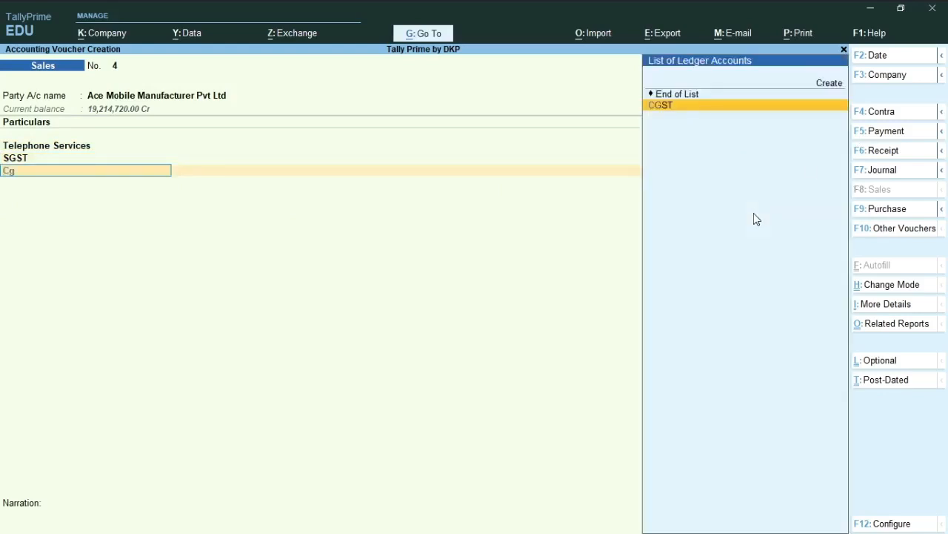
key("Return")
key("Return")
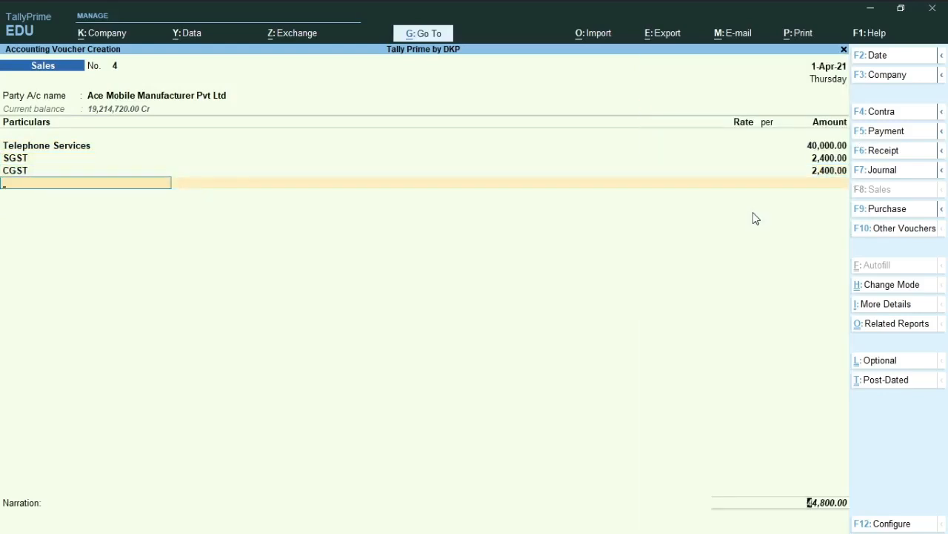
key("Return")
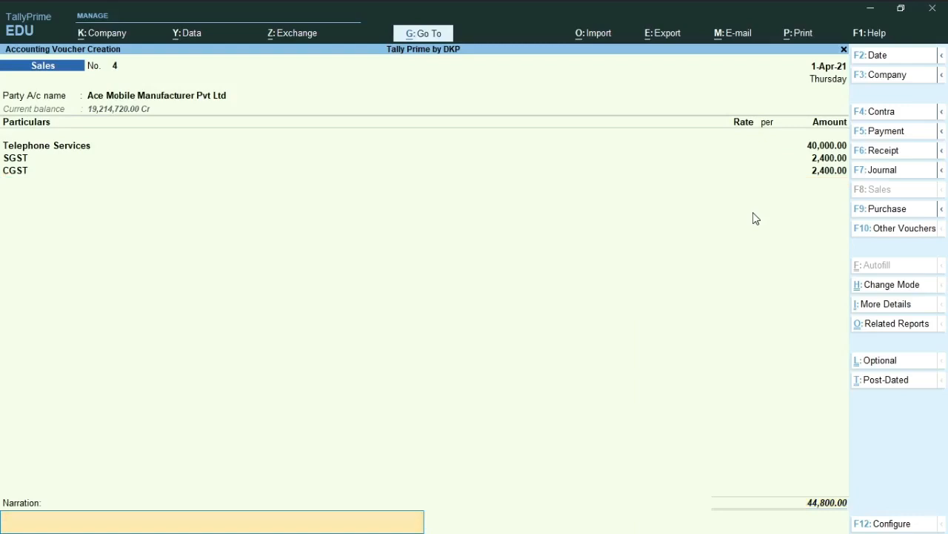
Step: Enter the narration "being services sold on credit" and save the sales voucher
type("being services sold on credit")
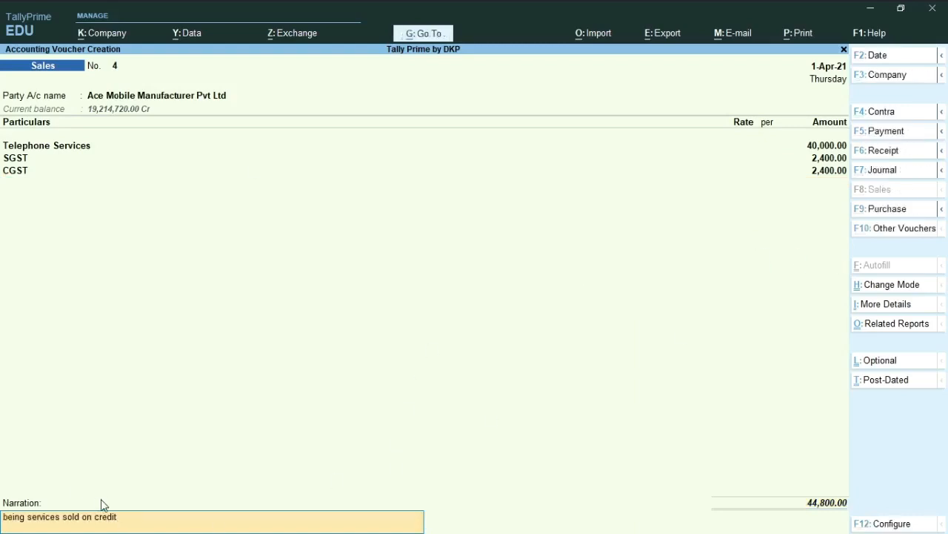
key("Return")
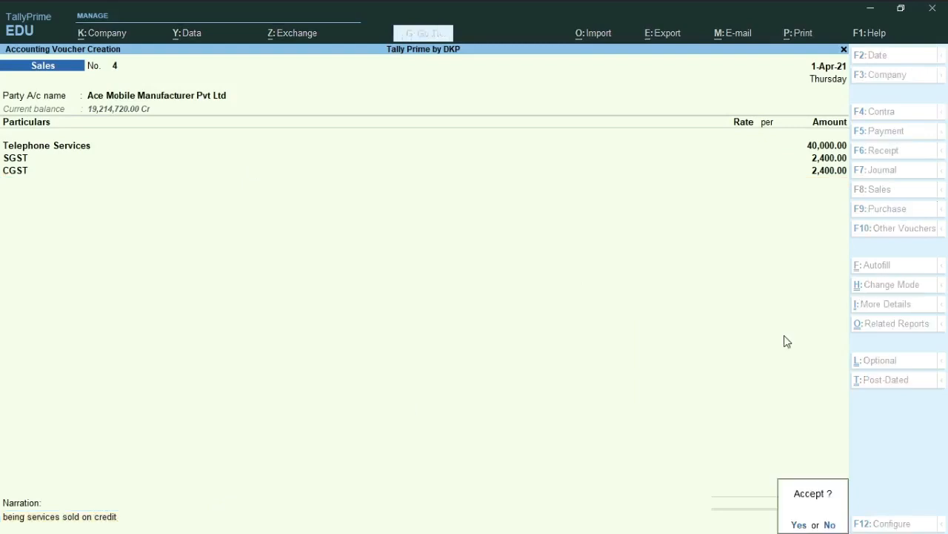
left_click(798, 525)
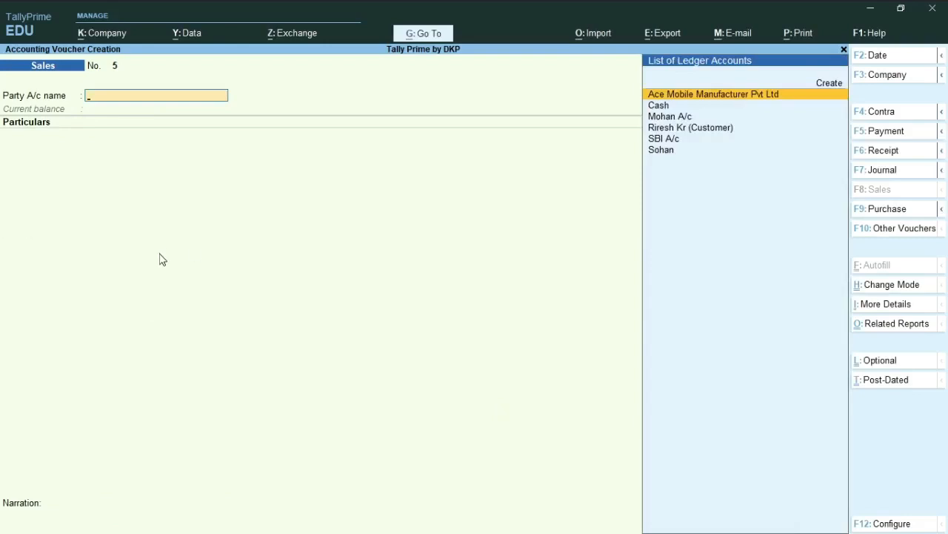
Step: Reopen the saved Telephone Services voucher, examine its tax invoice in an enlarged print preview and close the preview without printing
key("Page_Up")
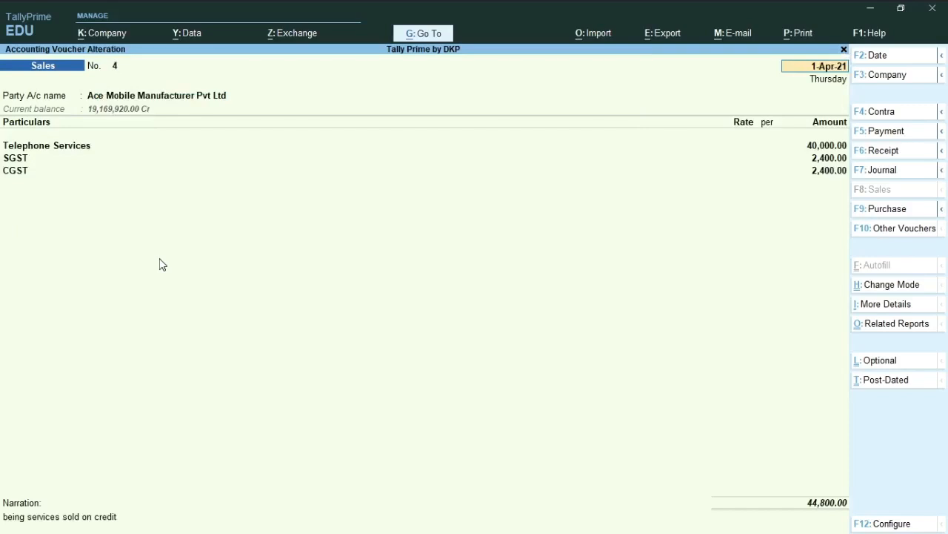
key("ctrl")
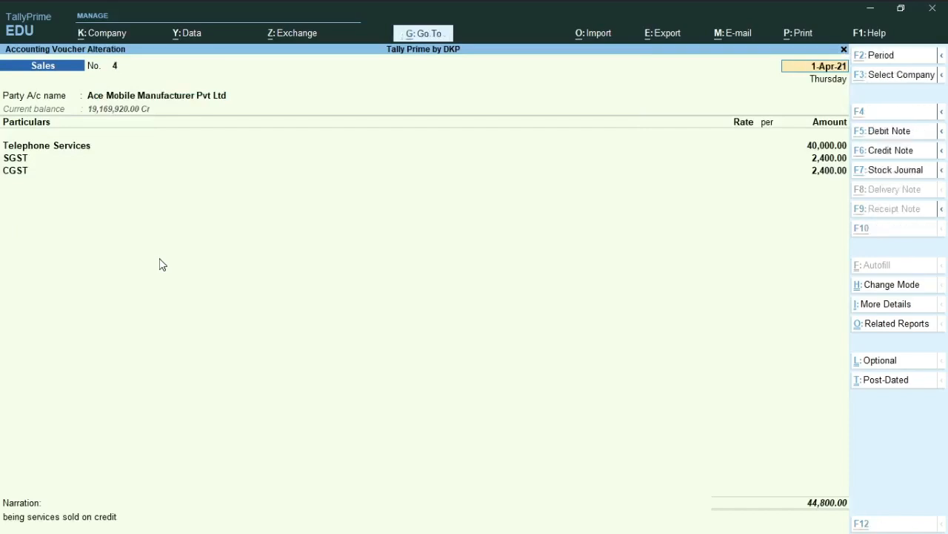
key("alt+p")
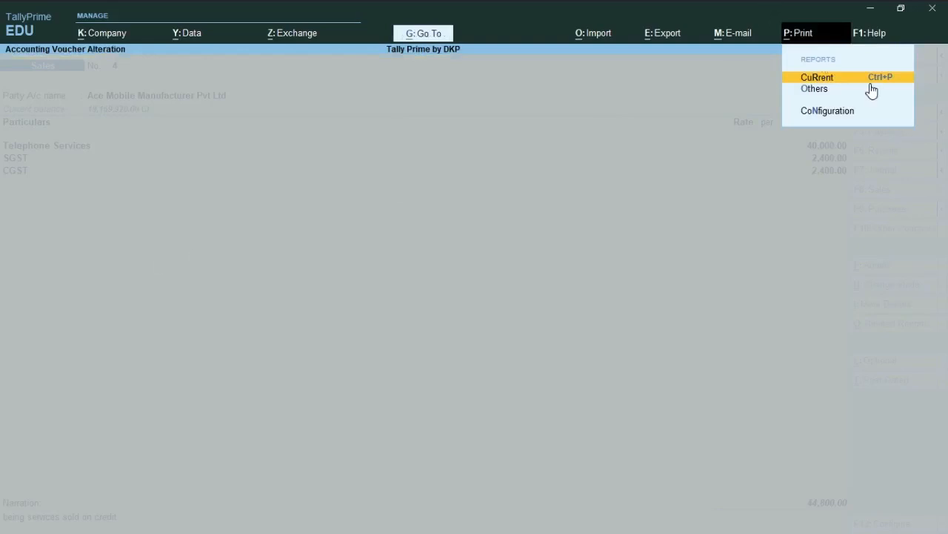
left_click(871, 81)
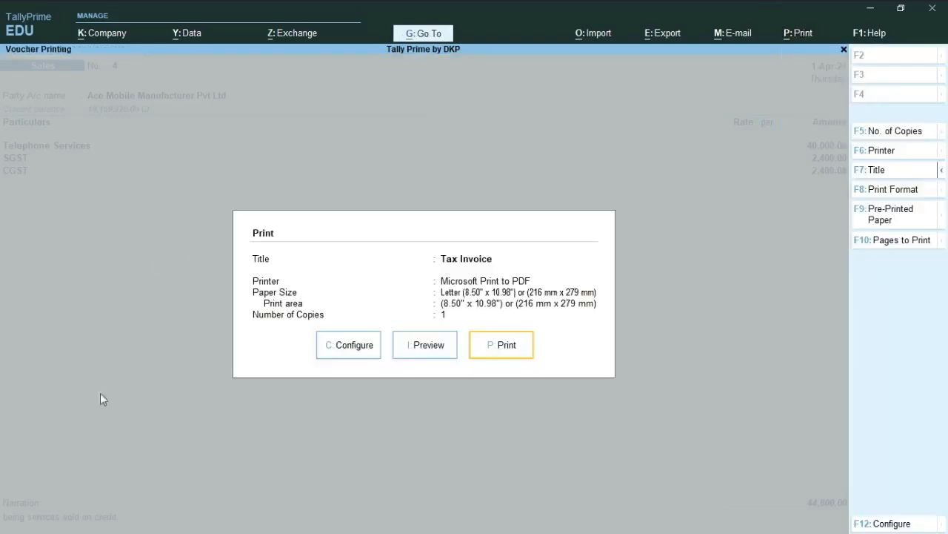
left_click(416, 353)
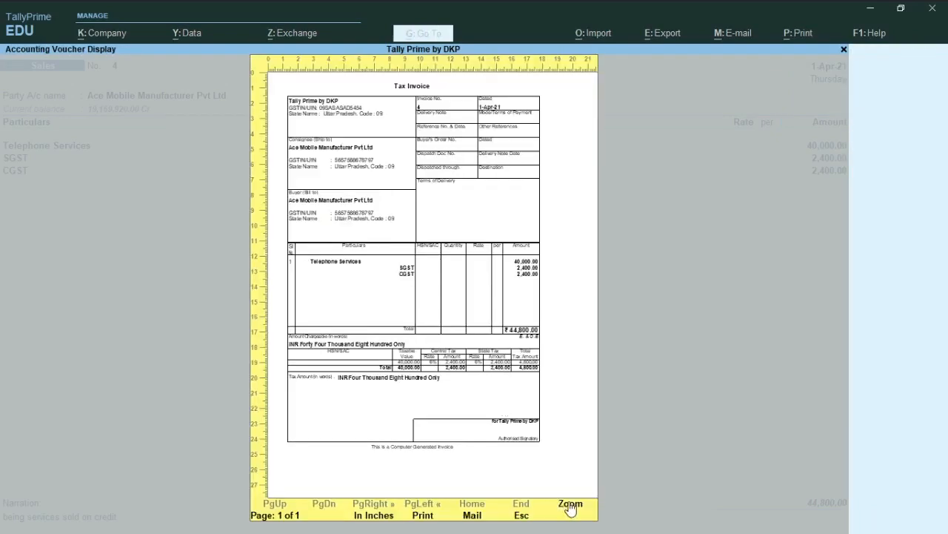
left_click(570, 505)
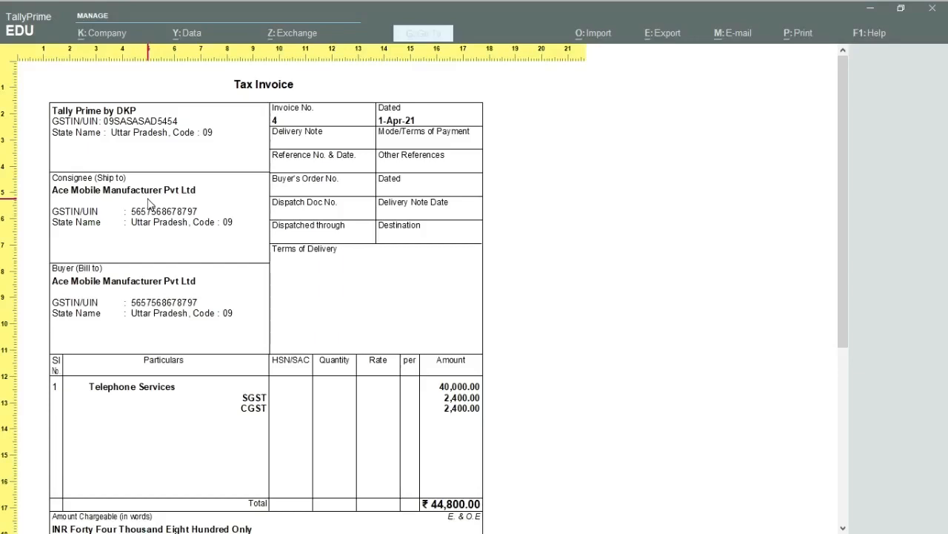
scroll(133, 373, "down", 1)
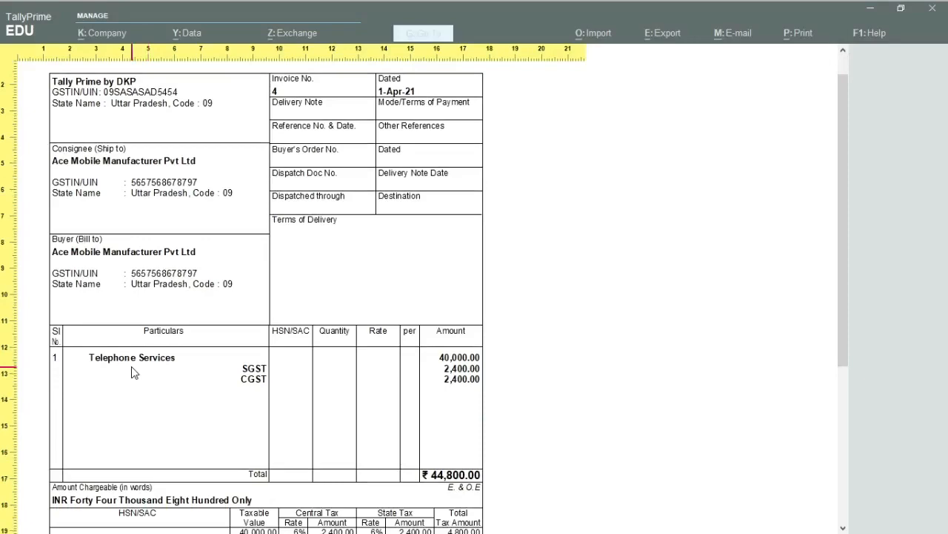
scroll(133, 373, "down", 5)
scroll(190, 366, "up", 1)
key("Escape")
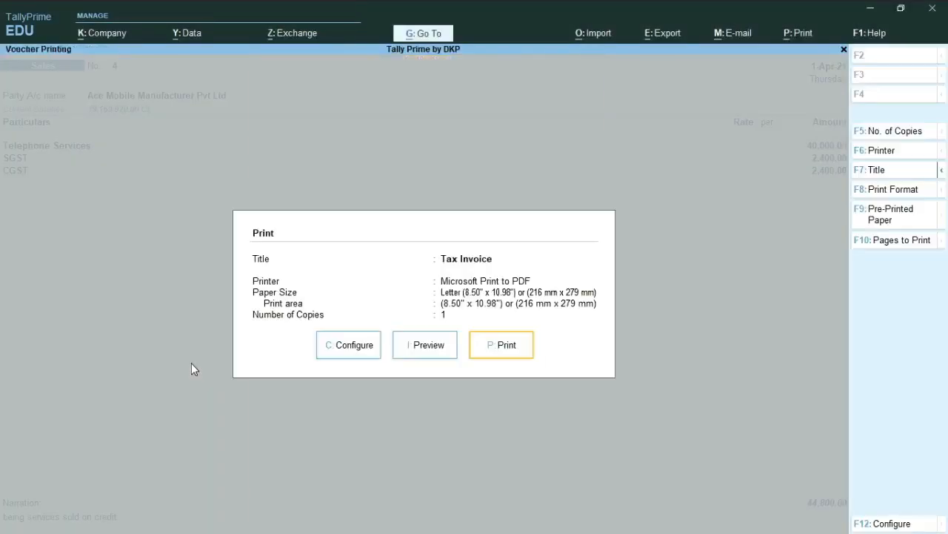
key("Escape")
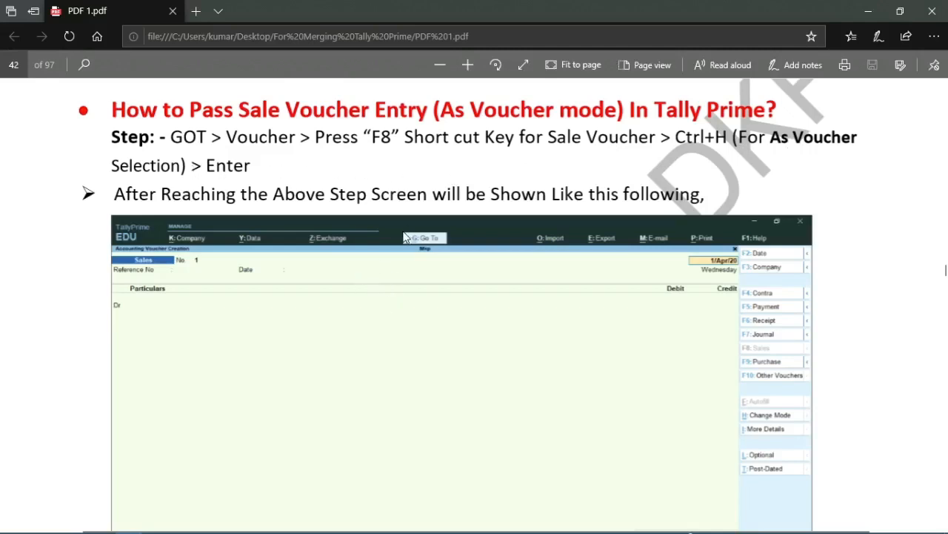
Step: Switch to PDF 1.pdf and highlight the instructions for passing a sales voucher in As Voucher mode
scroll(402, 237, "down", 1)
scroll(223, 171, "up", 2)
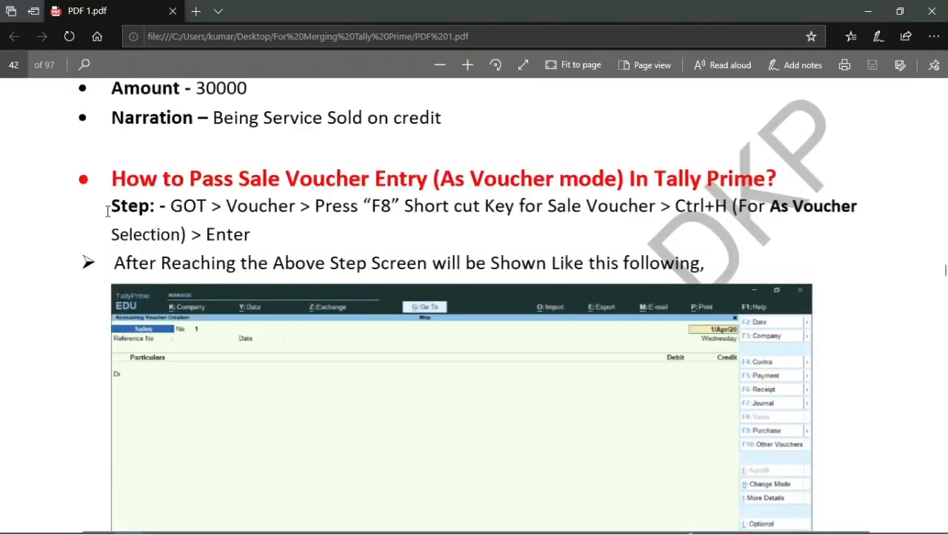
left_click_drag(108, 211, 256, 234)
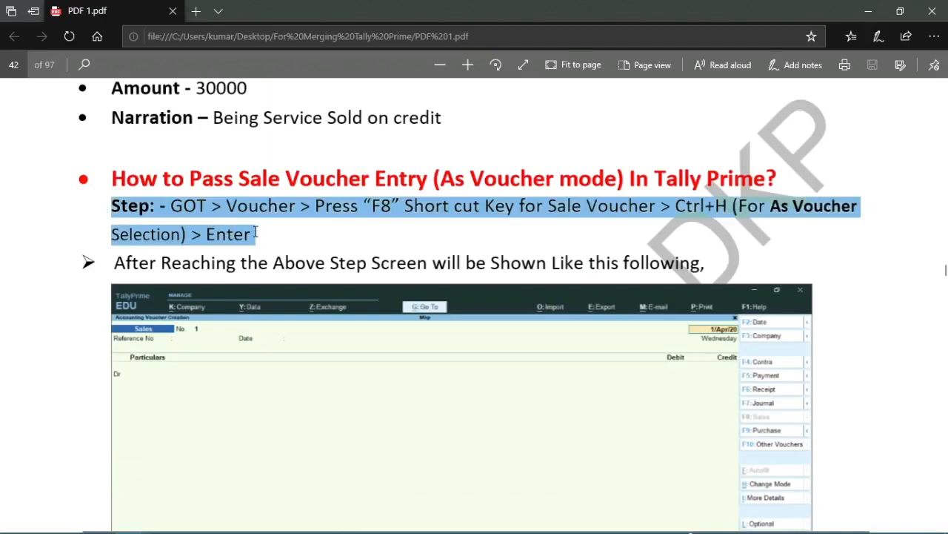
left_click(211, 211)
Step: Return to TallyPrime and start a new sales voucher in As Voucher mode
key("alt+Tab")
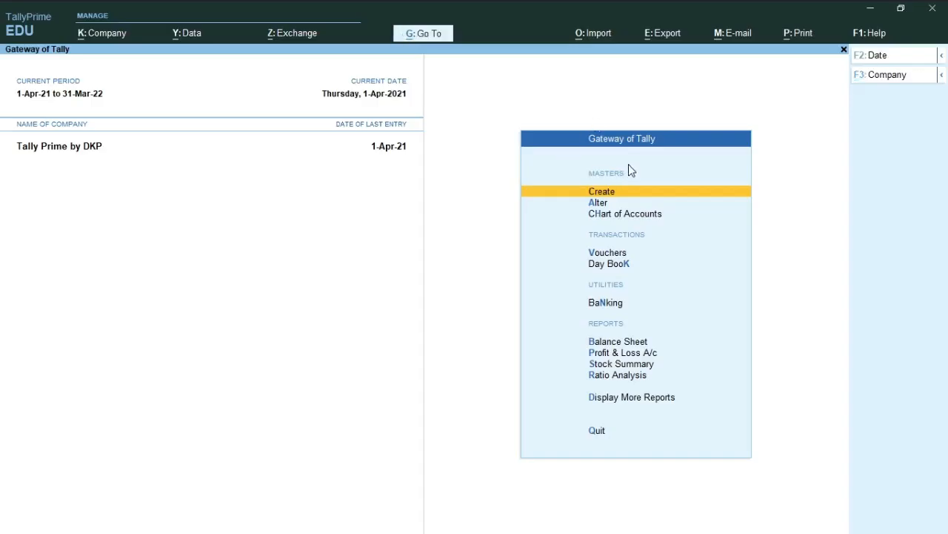
scroll(607, 218, "down", 5)
scroll(606, 219, "up", 2)
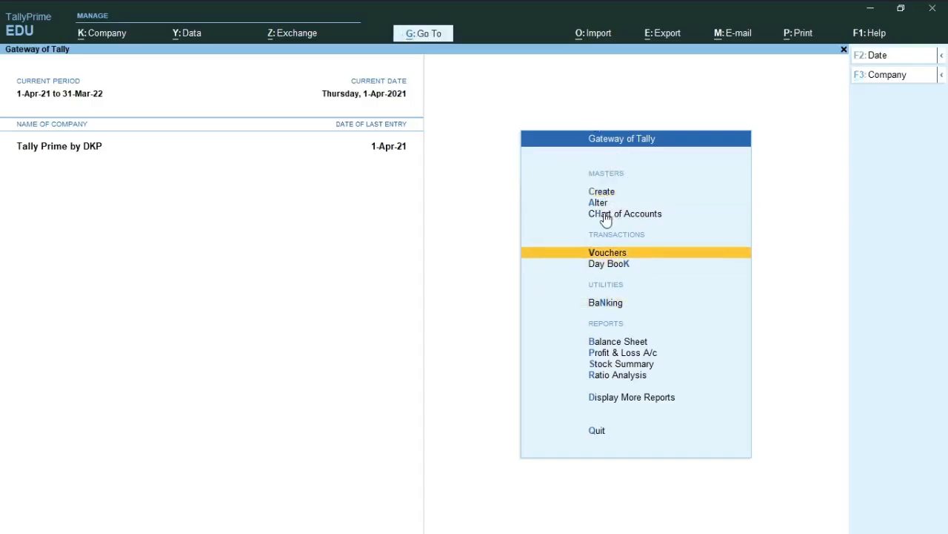
left_click(615, 249)
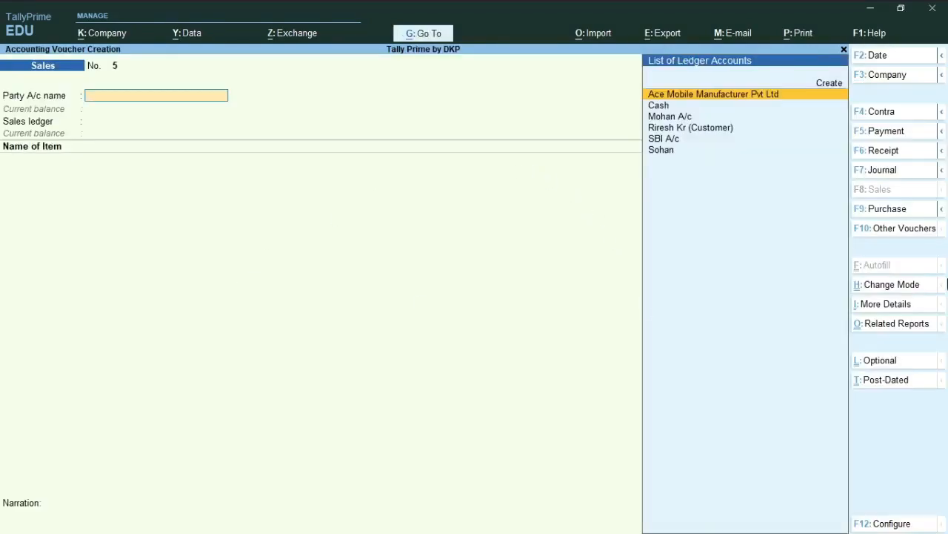
key("F8")
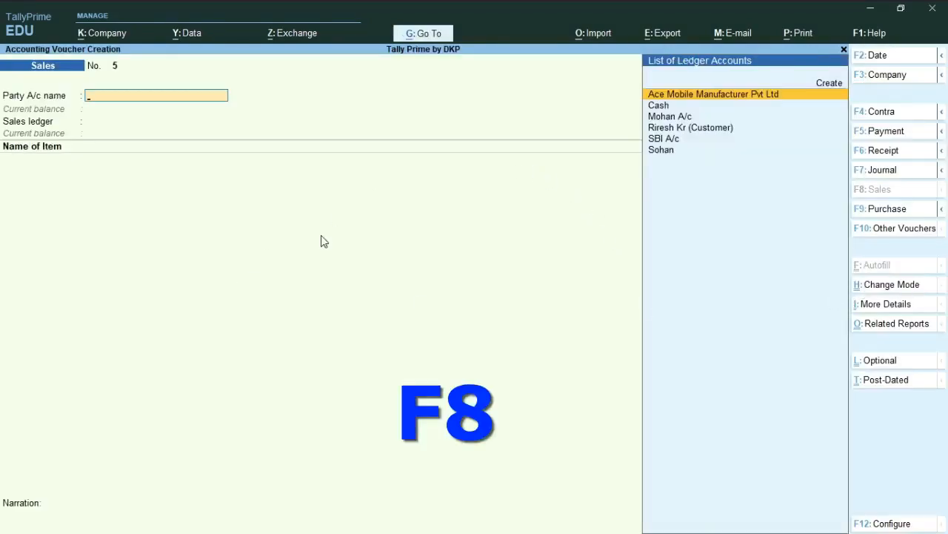
key("ctrl+h")
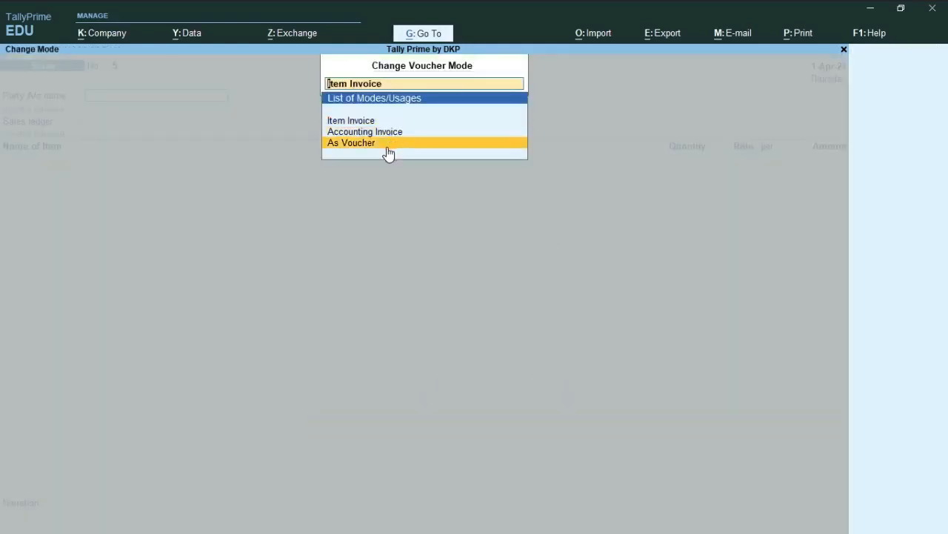
left_click(387, 147)
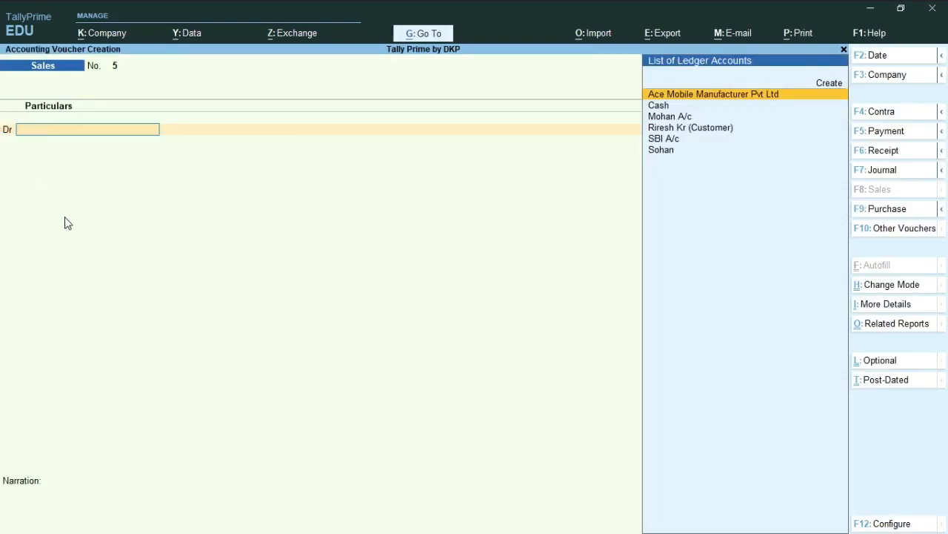
Step: Set "Use Cr/Dr instead of To/By during voucher entry" to No in the voucher configuration and save it
key("F12")
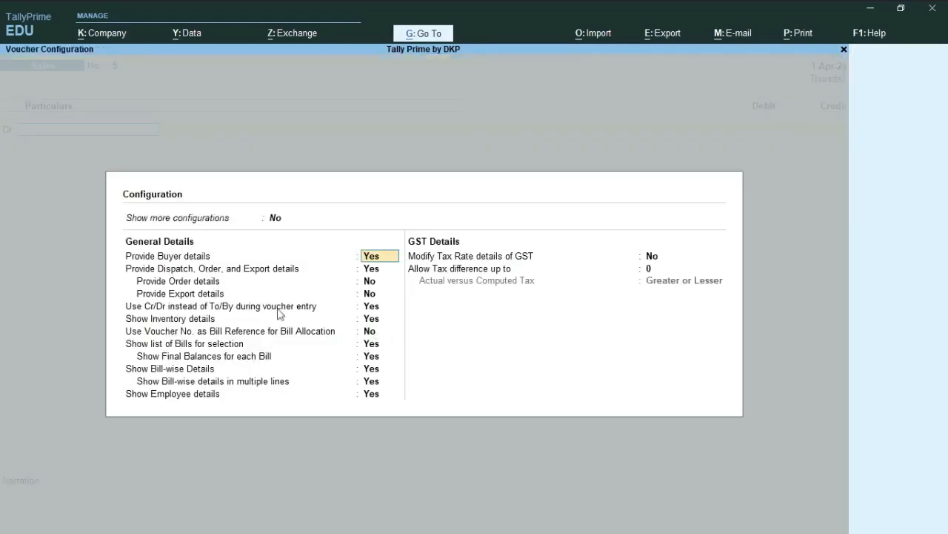
key("Down")
key("Down")
key("Down")
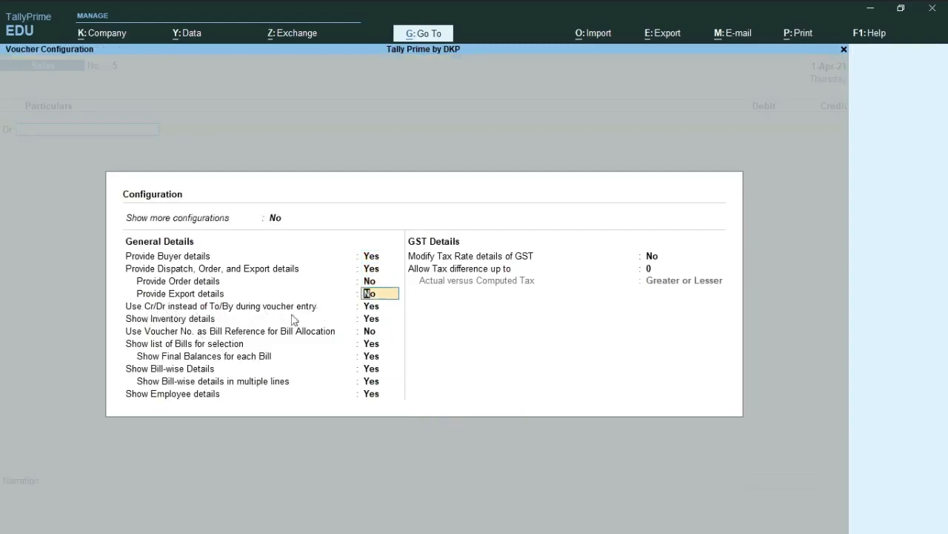
key("Down")
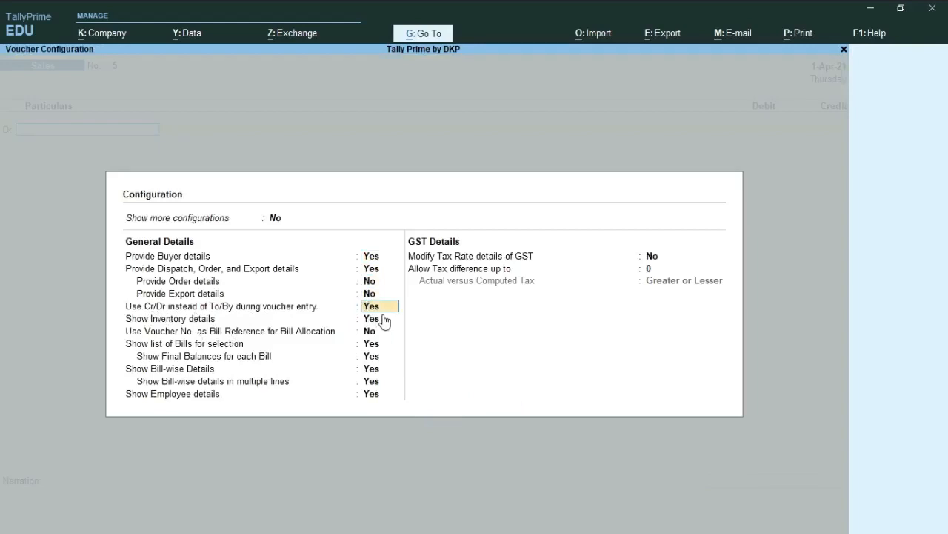
type("n")
key("Return")
key("ctrl+a")
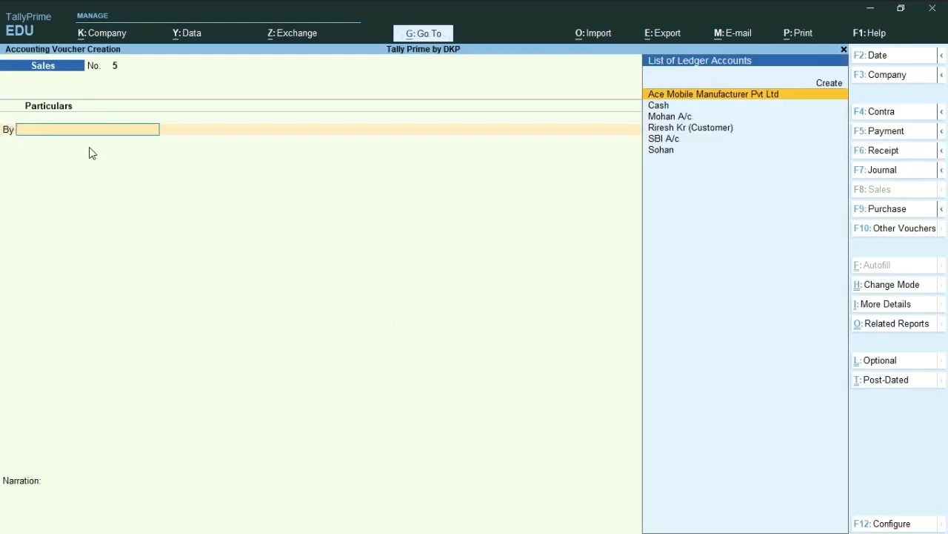
Step: Restore "Use Cr/Dr instead of To/By during voucher entry" to Yes in the voucher configuration and save it
key("F12")
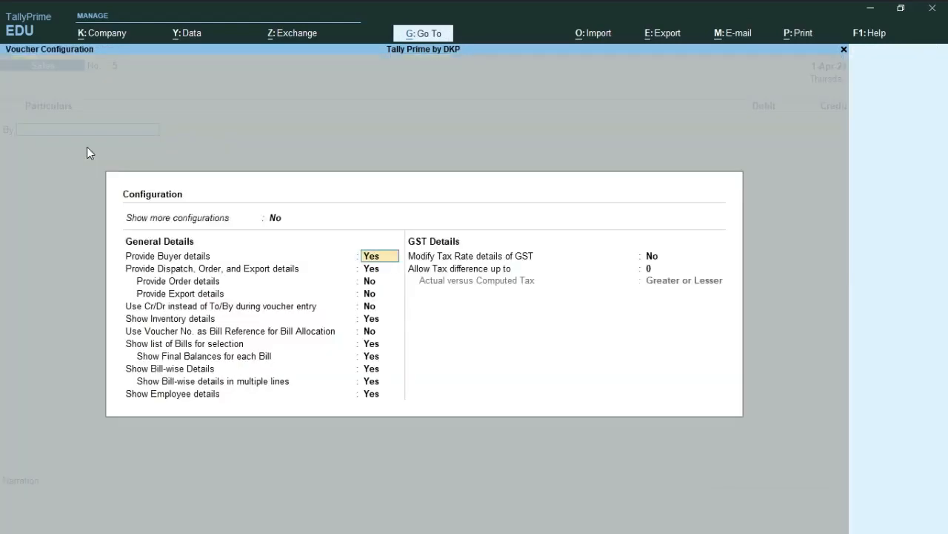
key("Down")
key("Down")
key("Up")
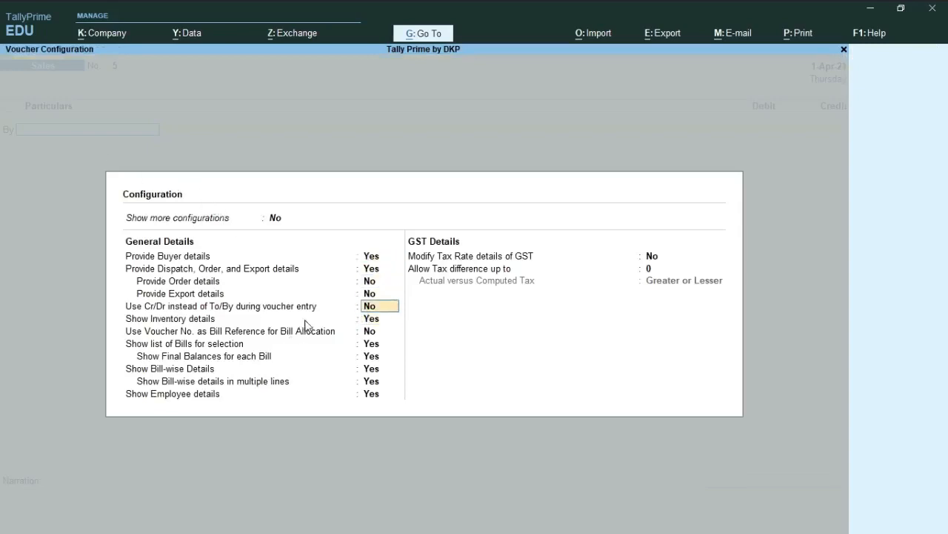
type("y")
key("Return")
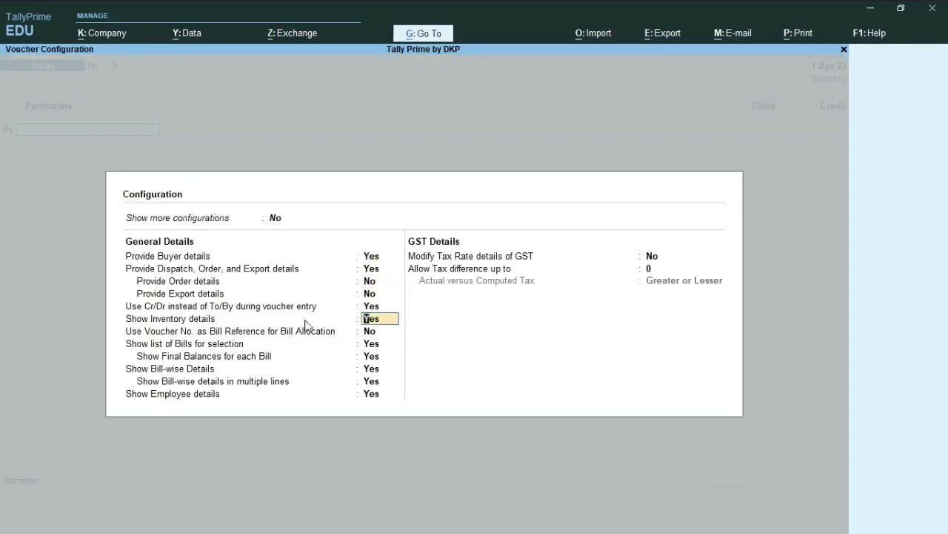
key("ctrl+a")
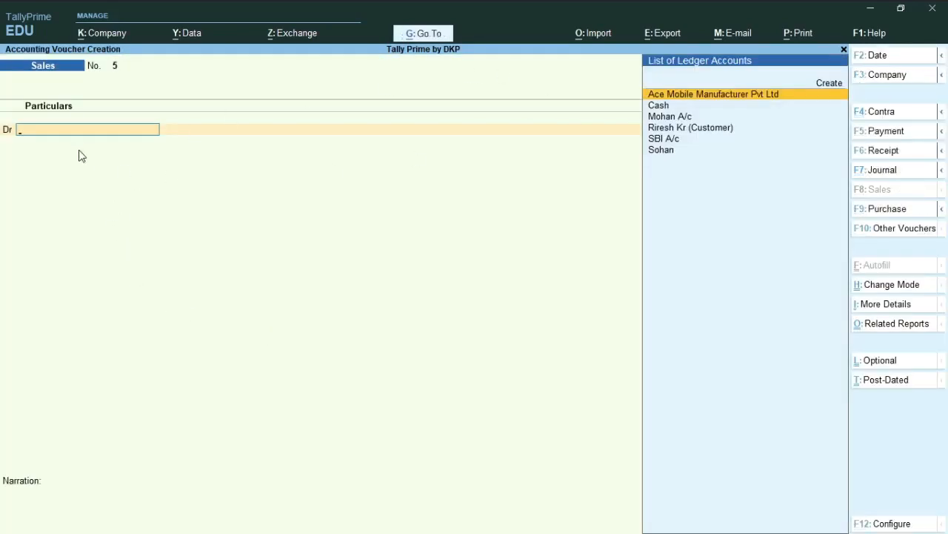
Step: Switch to PDF 1.pdf and read the Sony TV sale example for As Voucher mode, including its reference, ledgers and item details
key("alt+Tab")
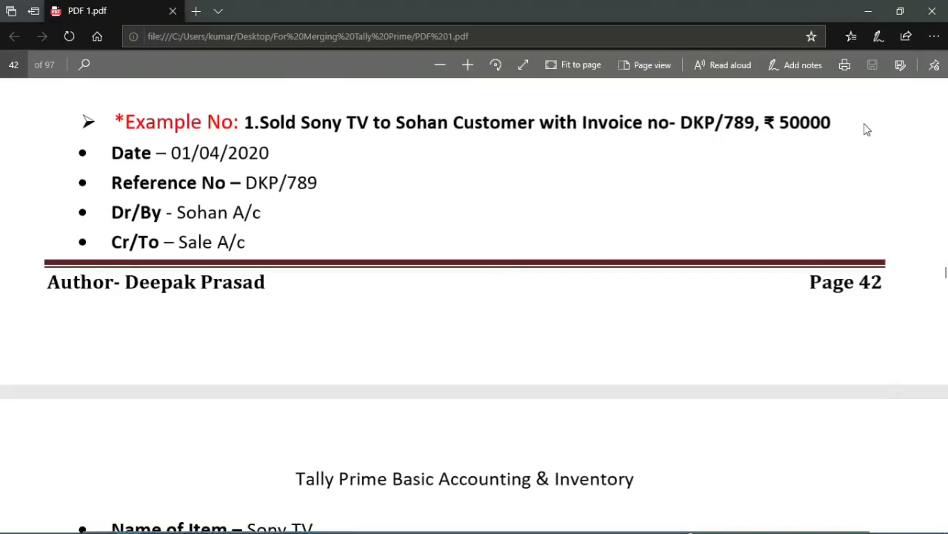
scroll(174, 223, "down", 1)
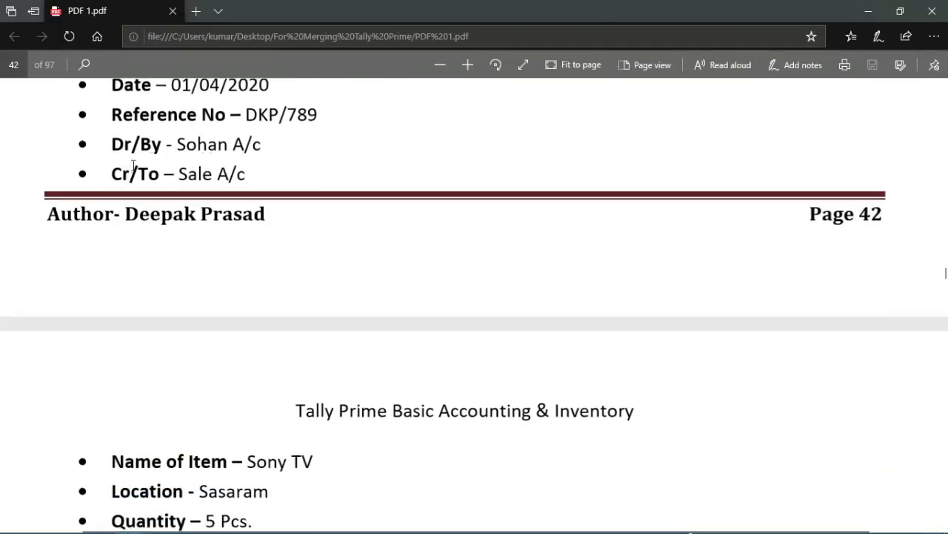
scroll(144, 200, "up", 1)
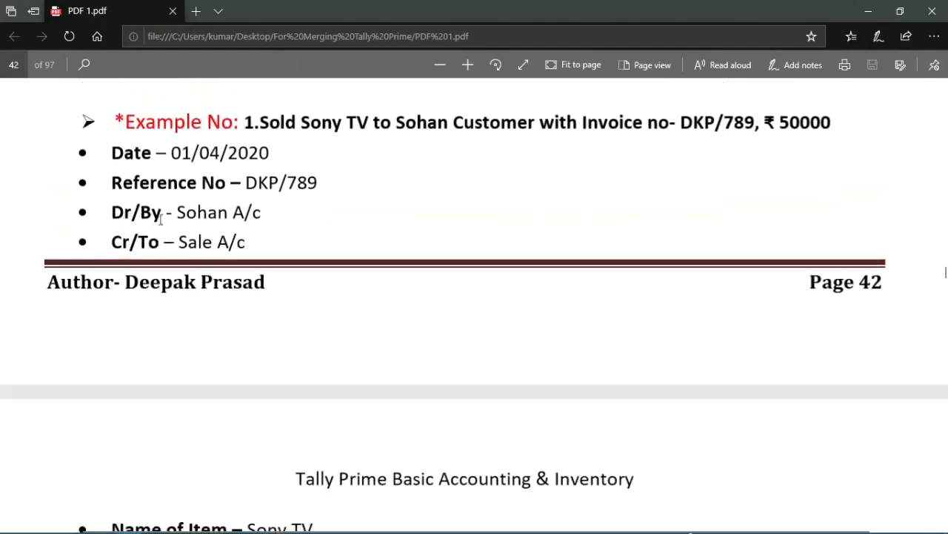
Step: Review the Sony TV sale example in PDF 1.pdf, including its ledgers, item, location, quantity, rate and narration
scroll(180, 221, "down", 1)
scroll(163, 233, "up", 1)
scroll(172, 232, "down", 2)
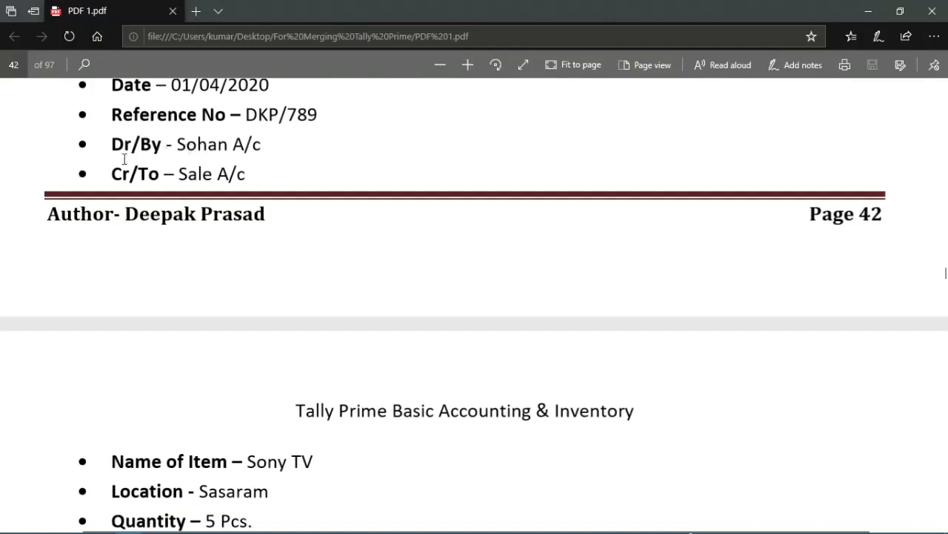
scroll(203, 342, "down", 3)
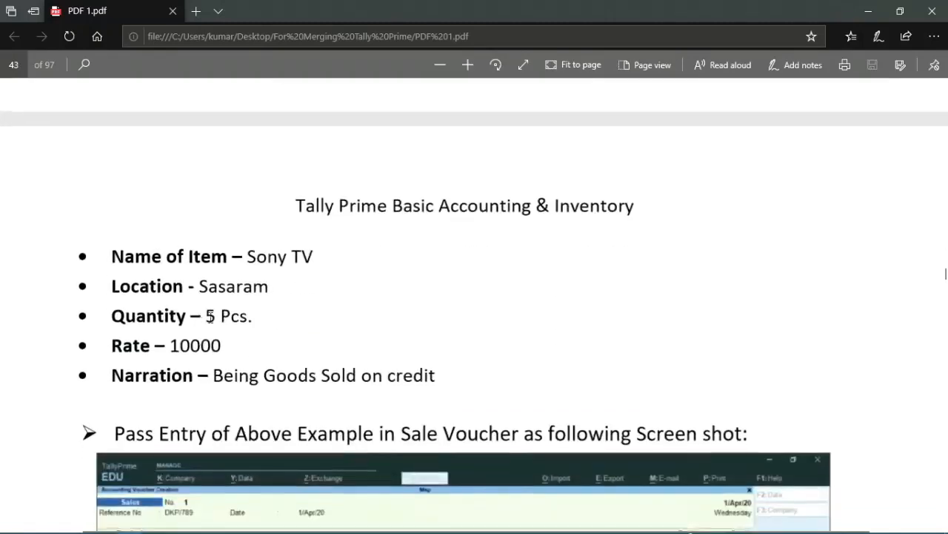
scroll(205, 339, "up", 2)
Step: Return to TallyPrime, choose the example customer's ledger as the debit account, and accept the dispatch and party details unchanged
key("alt+Tab")
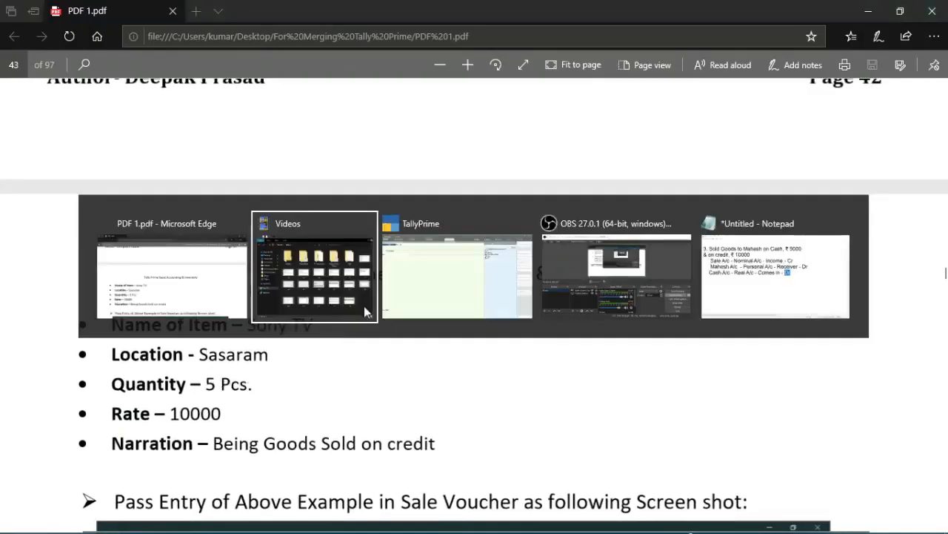
left_click(450, 271)
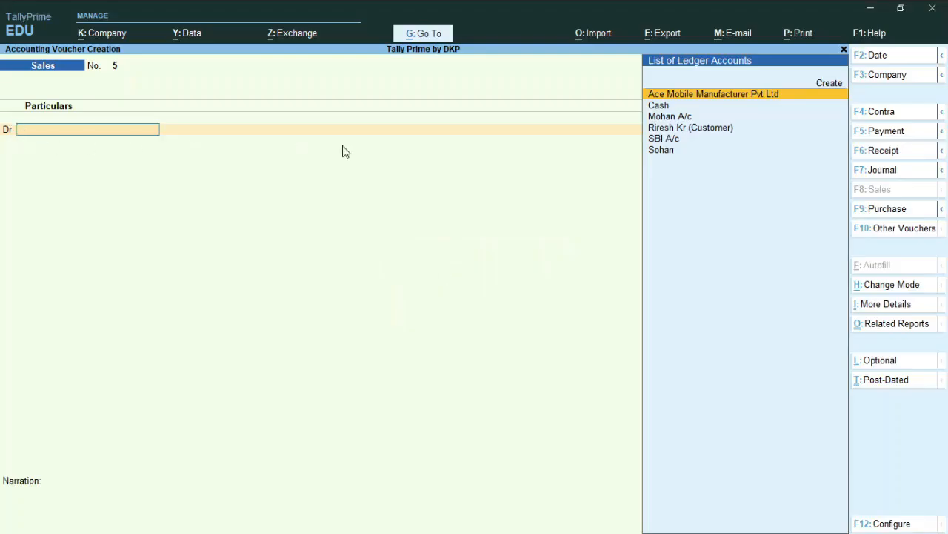
key("Down")
key("Down")
key("Down")
key("Up")
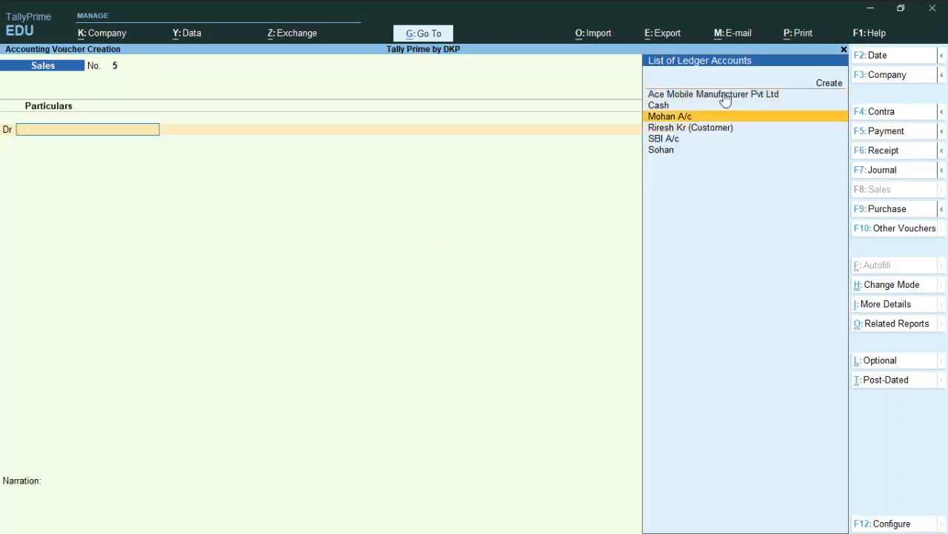
left_click(691, 149)
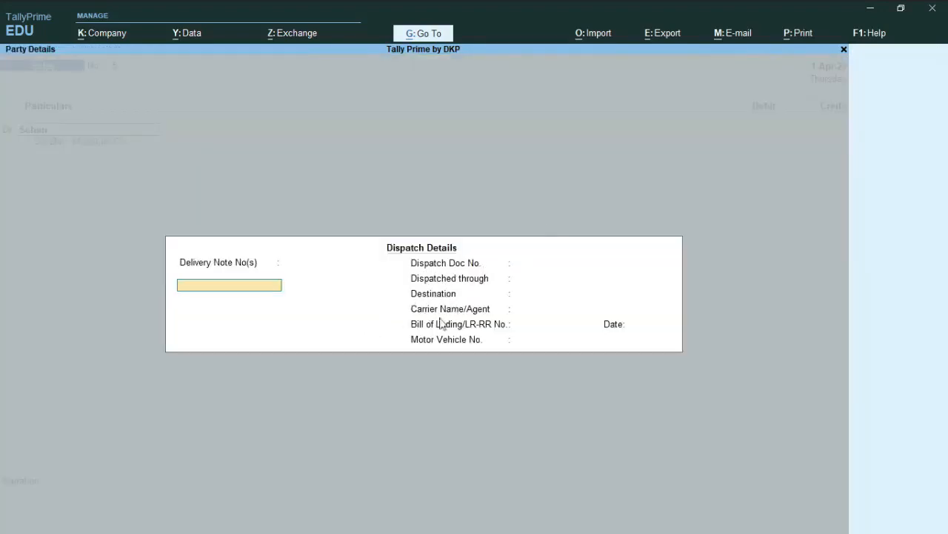
key("ctrl")
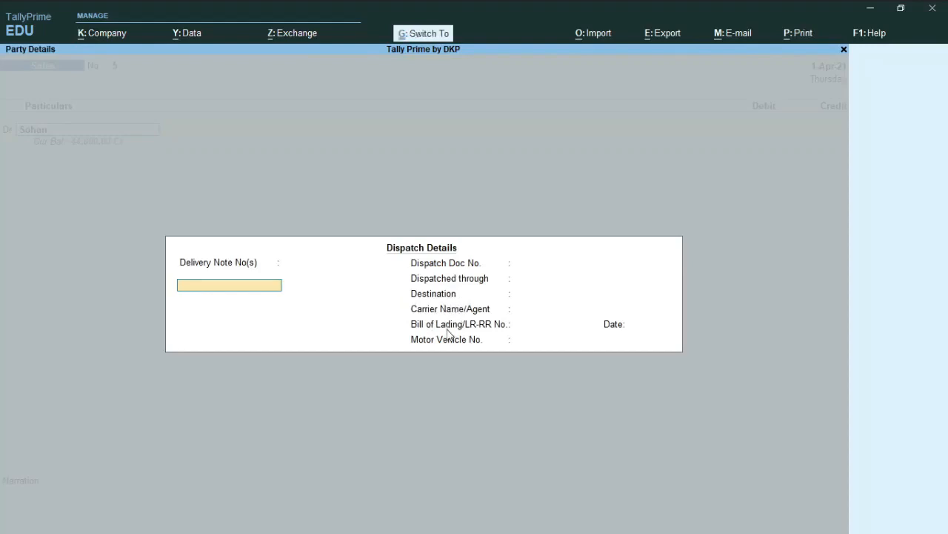
key("ctrl+a")
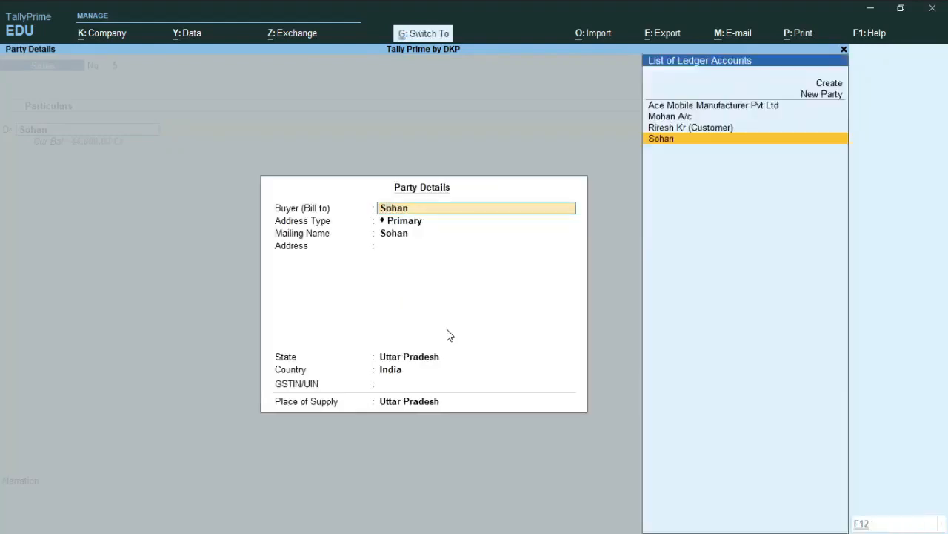
key("ctrl+a")
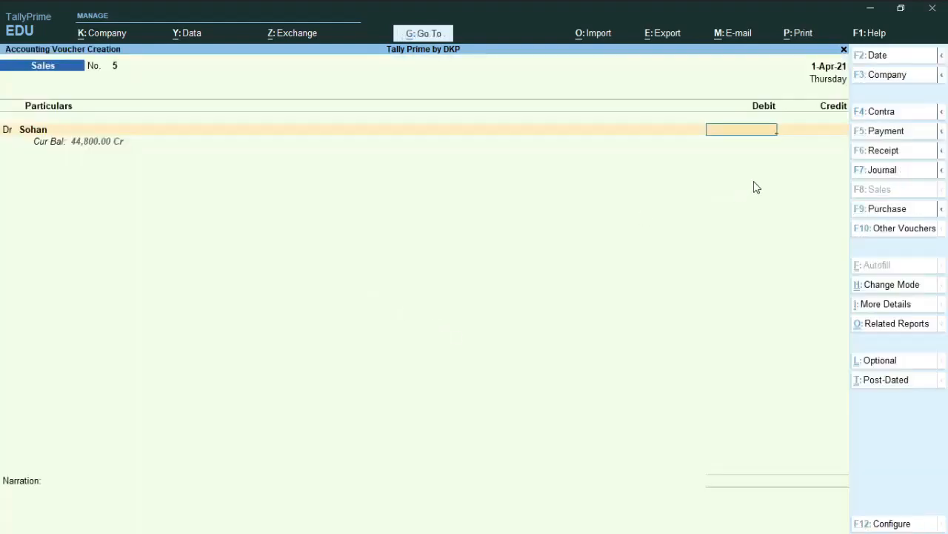
Step: Check the sale amount in PDF 1.pdf, enter 50,000 as the customer's debit amount in TallyPrime, and credit Sale A/c
key("alt+Tab")
scroll(627, 290, "up", 3)
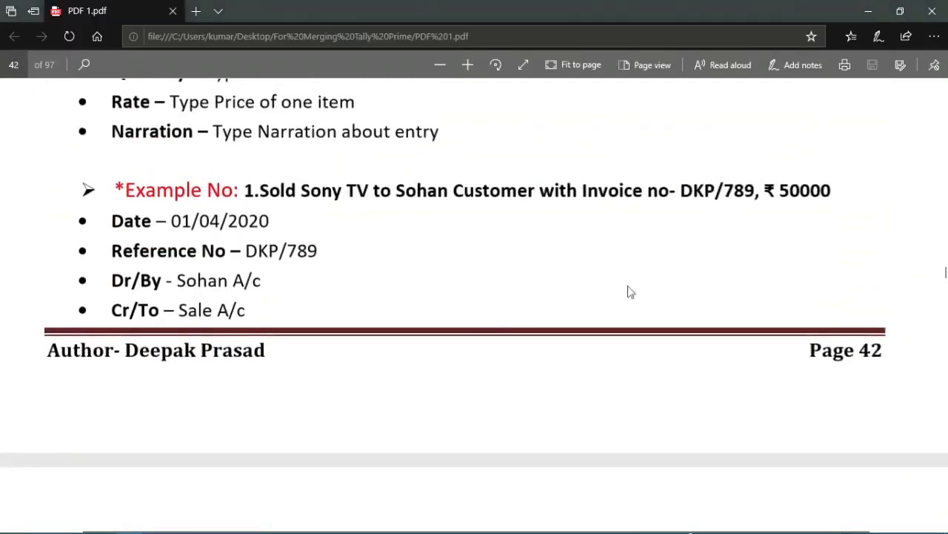
scroll(834, 232, "up", 1)
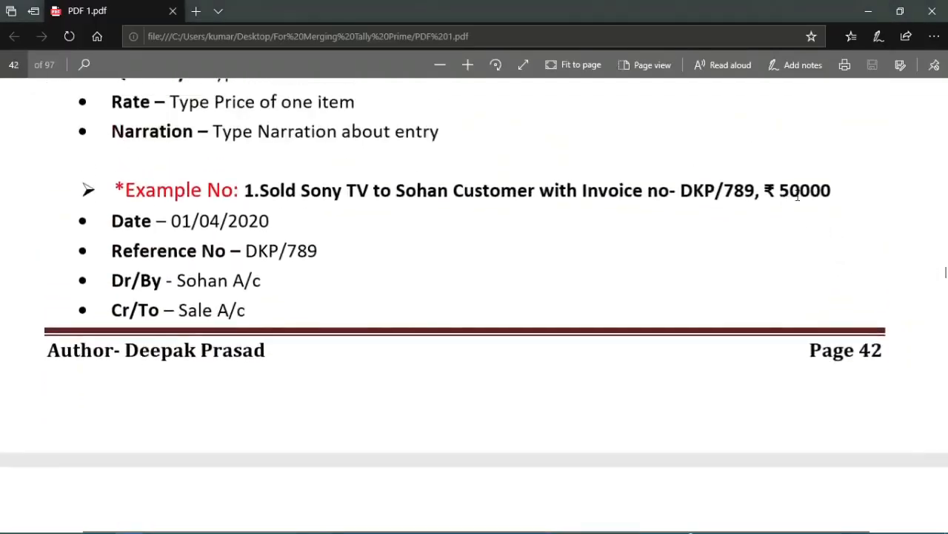
key("alt+Tab")
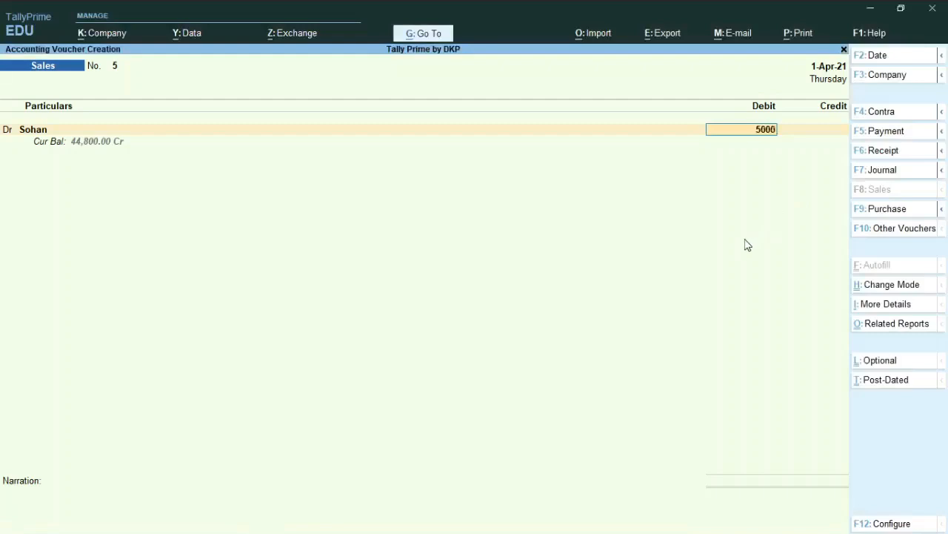
key("Return")
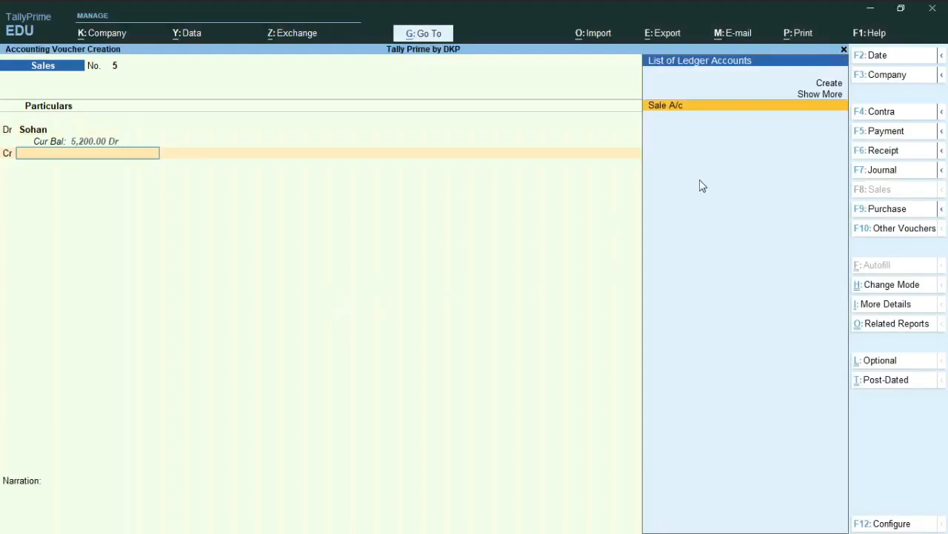
key("Return")
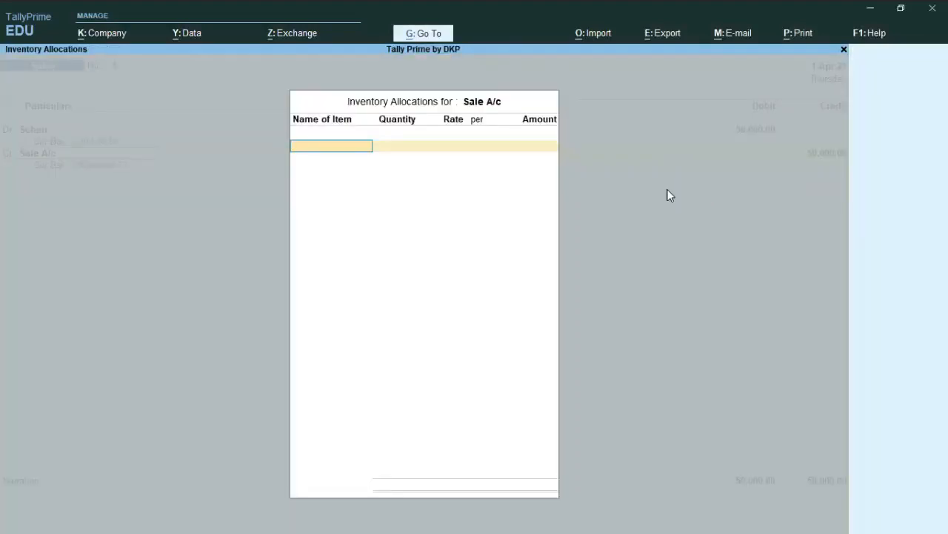
Step: Check the example's item, quantity and rate in PDF 1.pdf, and return to the inventory allocation in TallyPrime
key("alt+Tab")
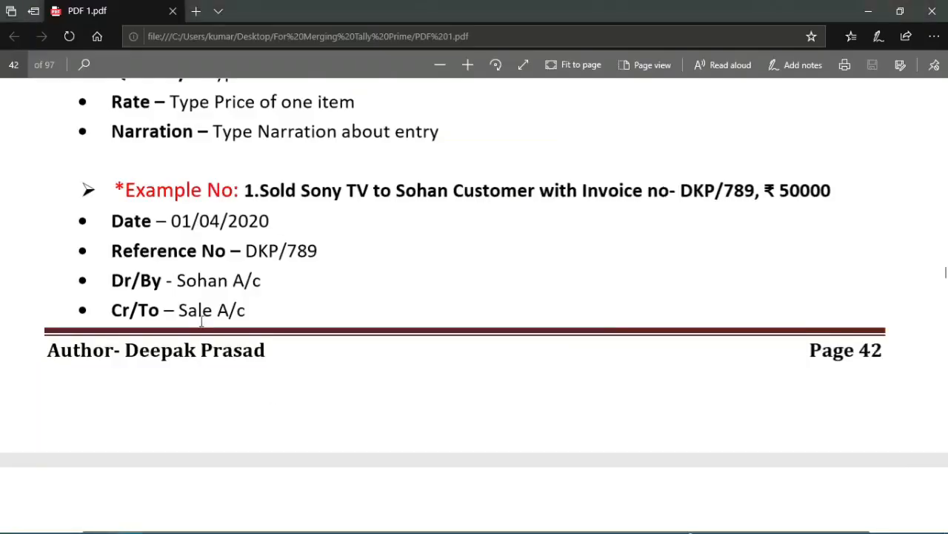
scroll(205, 326, "down", 5)
scroll(170, 326, "up", 1)
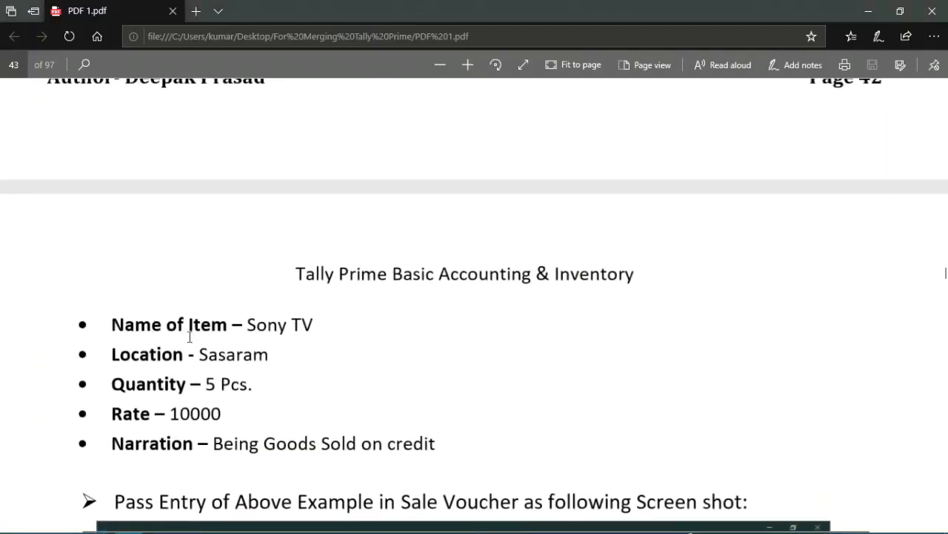
key("alt+Tab")
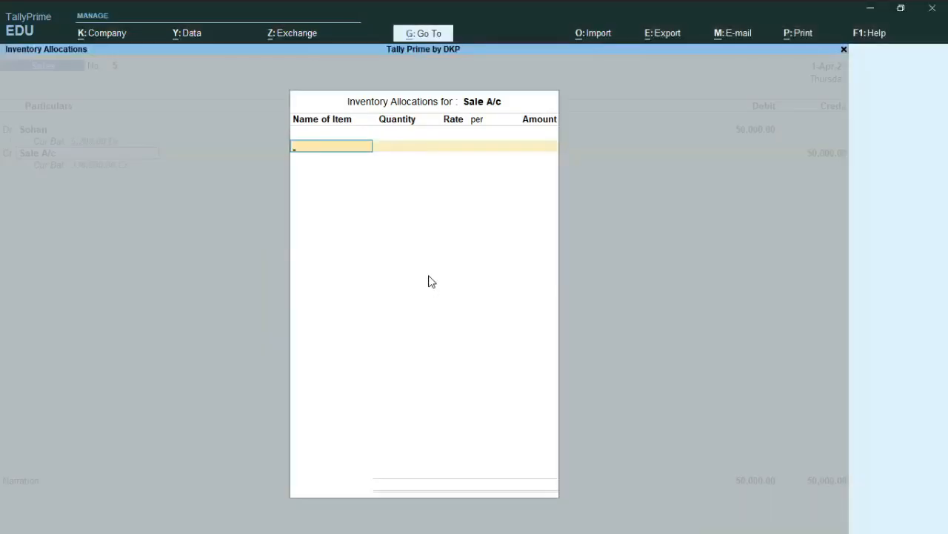
Step: Add OPPO Smartphone with a quantity of 5 to the inventory allocation for Sale A/c
scroll(699, 204, "down", 1)
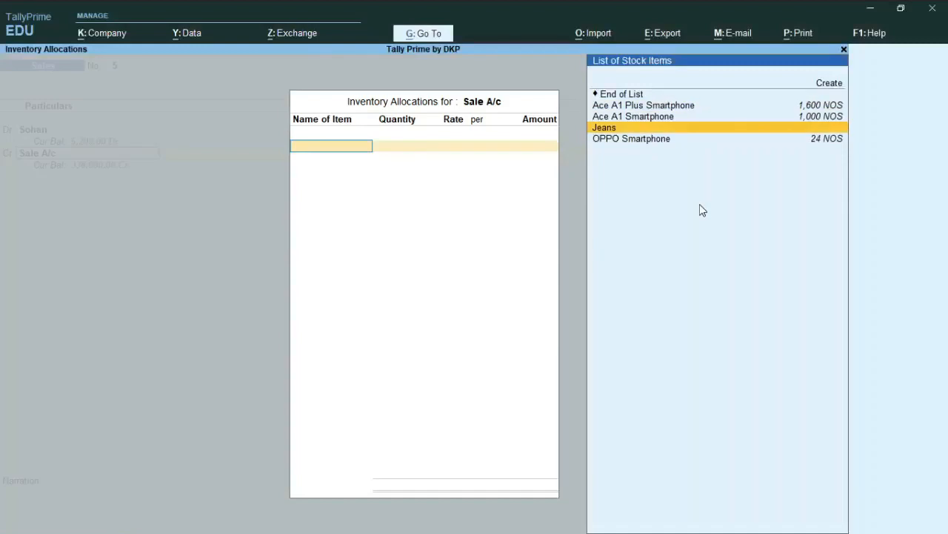
scroll(699, 204, "up", 1)
scroll(700, 204, "up", 3)
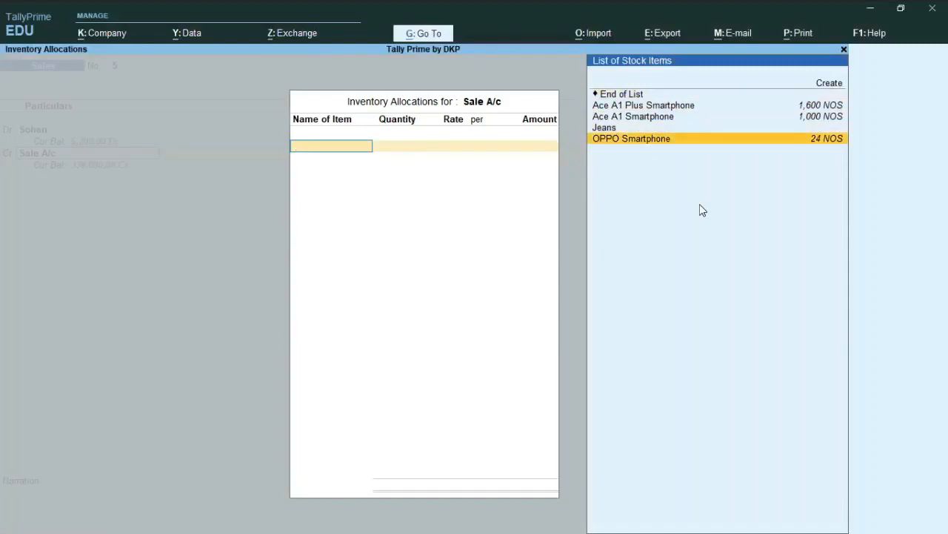
scroll(700, 203, "down", 2)
left_click(666, 147)
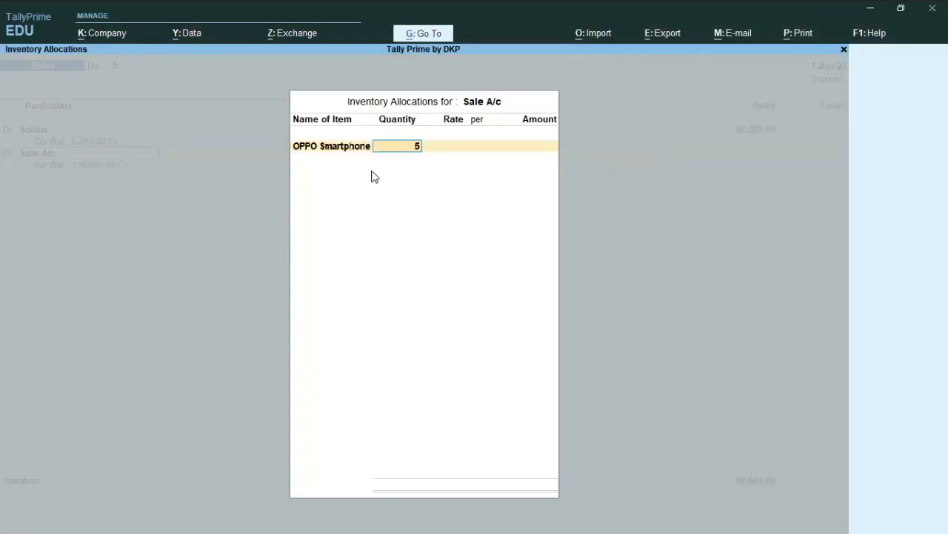
key("Return")
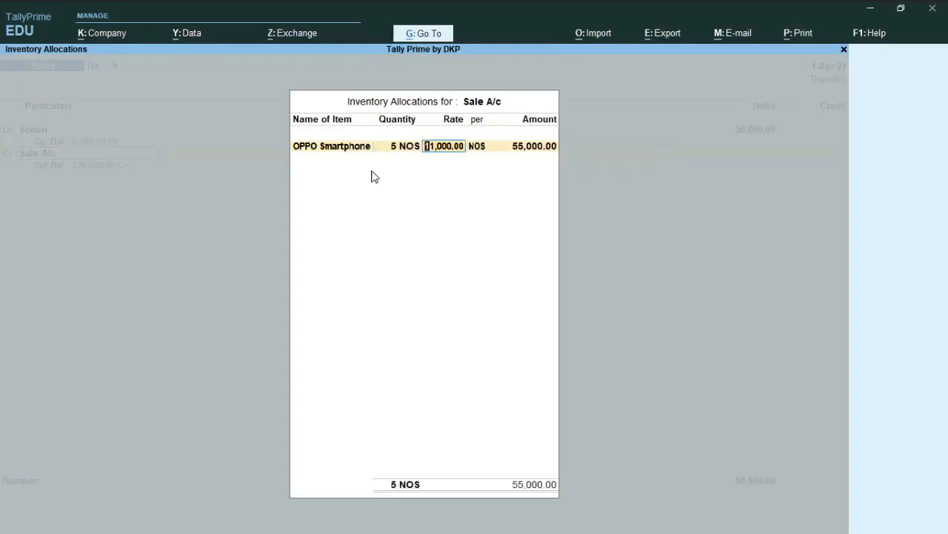
Step: Set the OPPO Smartphone rate to 10,000 and complete the inventory allocation
type("10,000")
key("Return")
key("Return")
key("Return")
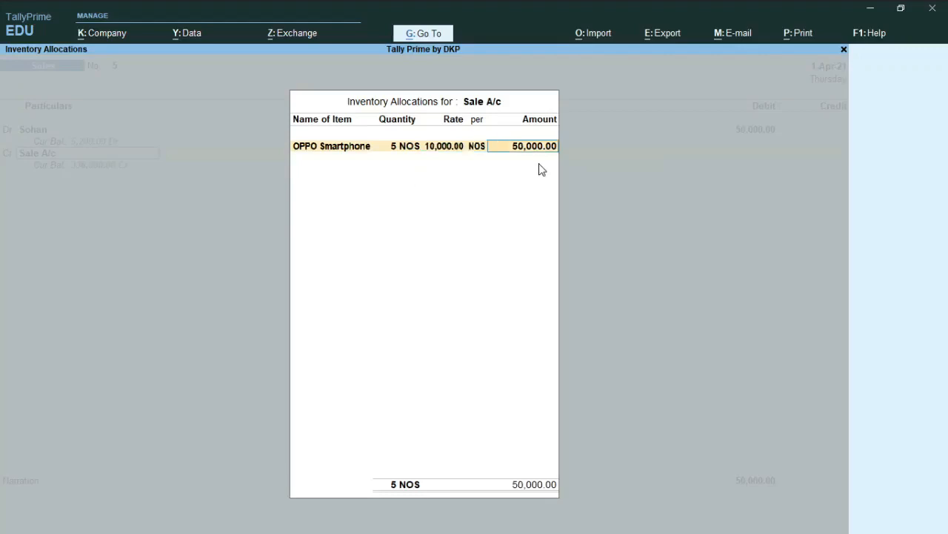
key("Return")
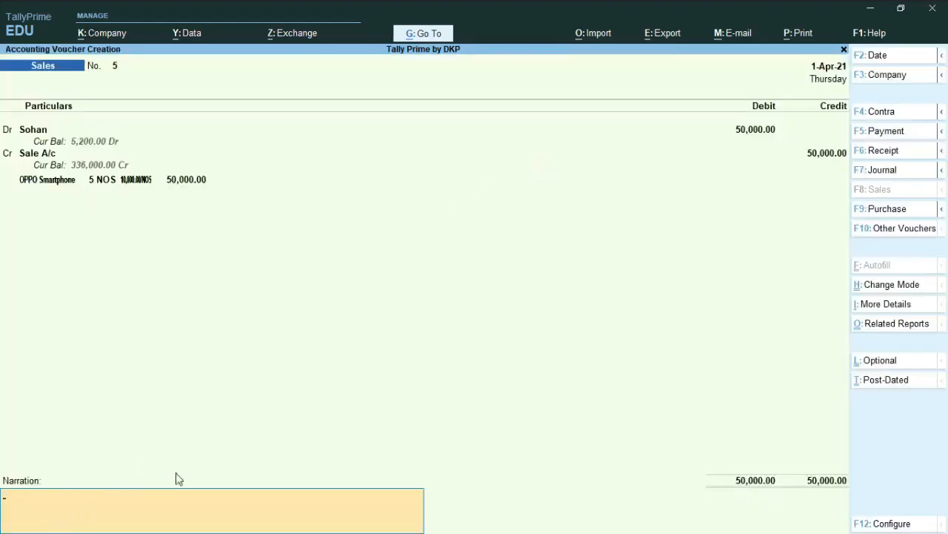
Step: Enter the narration "being goods sold on credit" and save the sales voucher
type("being goods sold on credit")
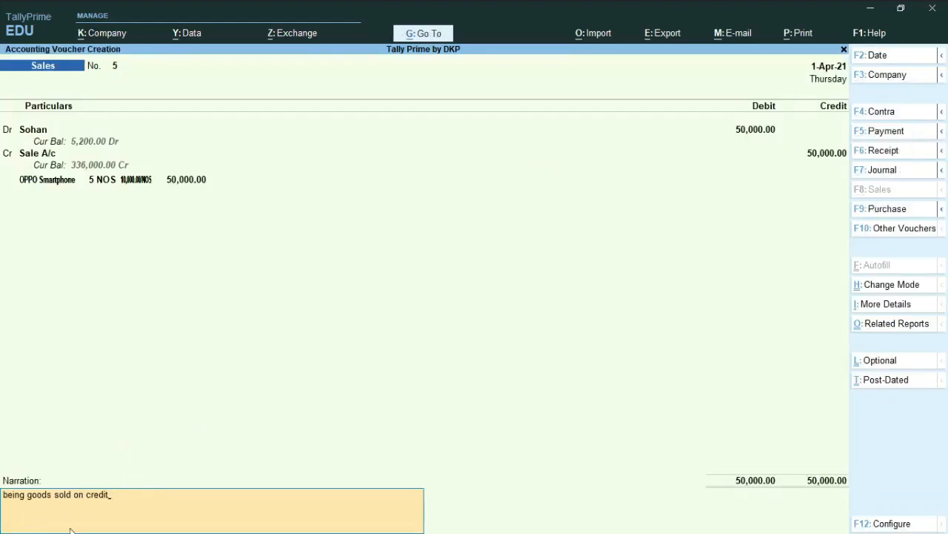
key("Return")
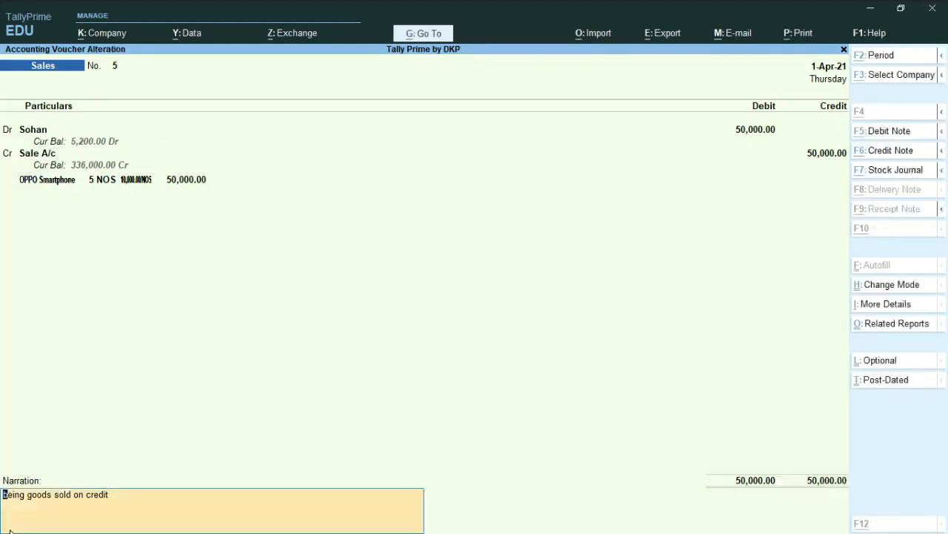
key("alt+z")
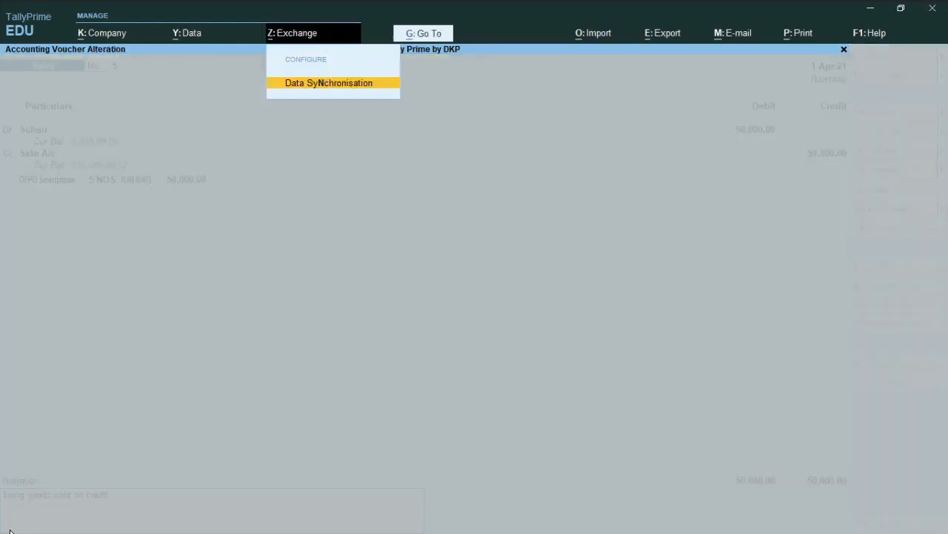
key("Escape")
key("Return")
key("Return")
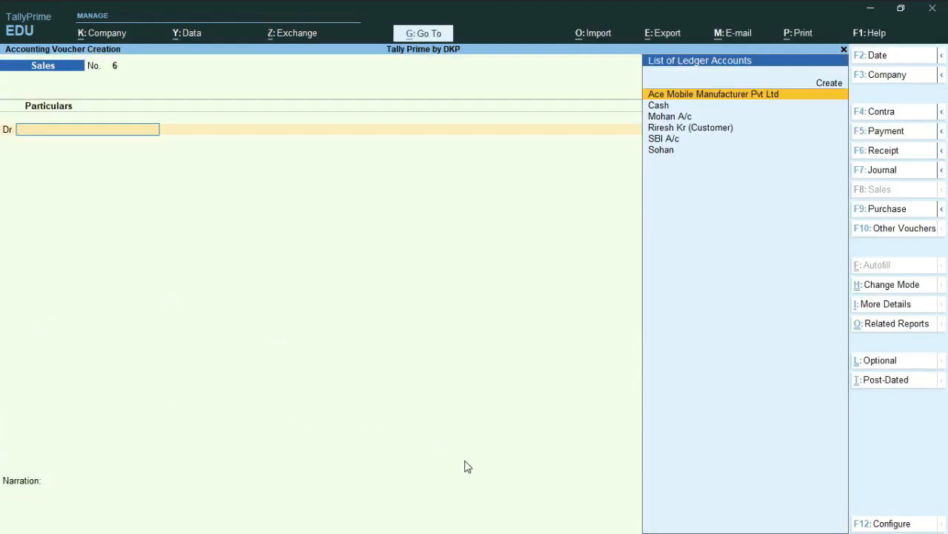
Step: Open the saved sales voucher, preview its printed Tax Invoice, and examine the buyer, item and amount details
key("Page_Up")
key("alt+p")
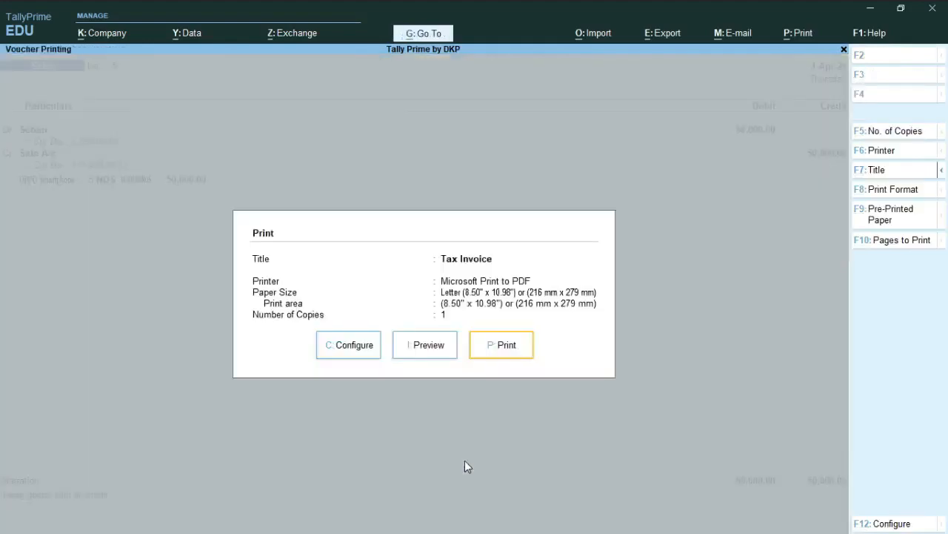
left_click(425, 347)
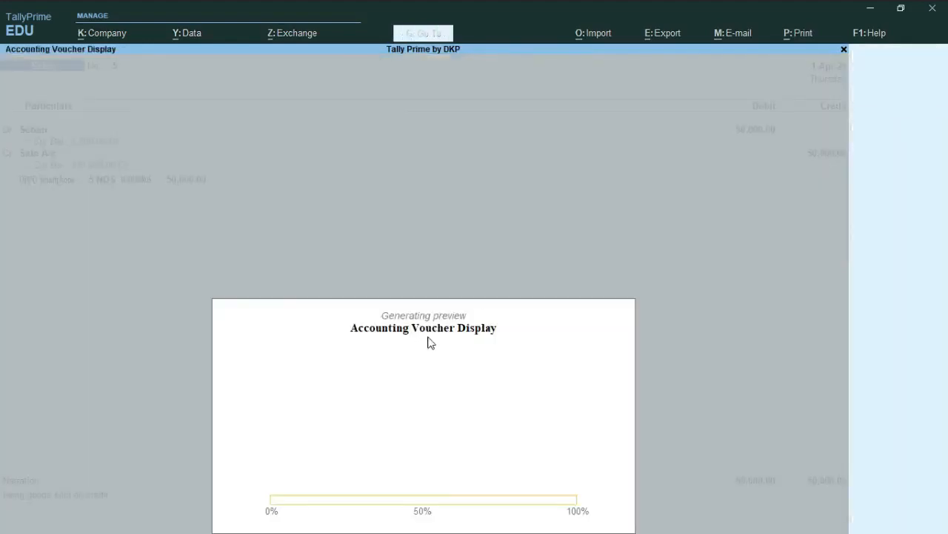
left_click(570, 505)
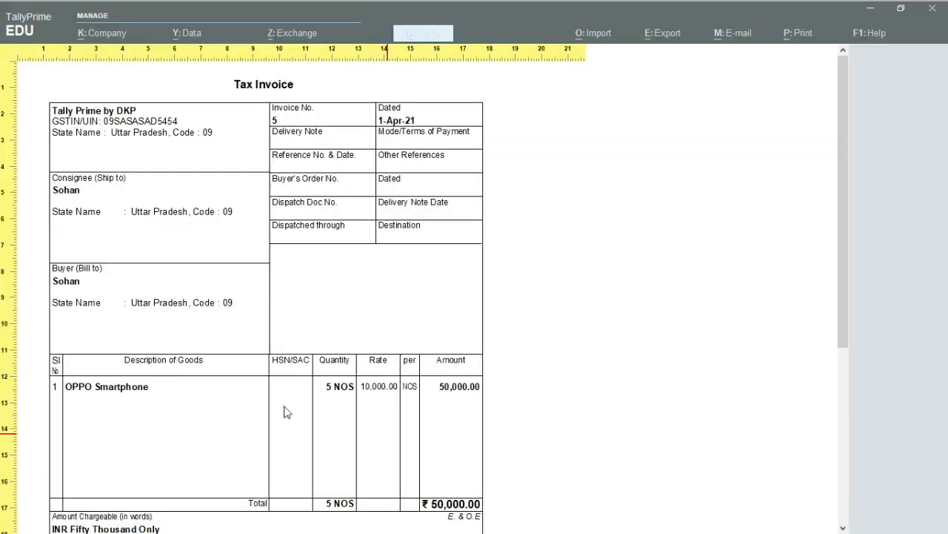
scroll(284, 410, "down", 1)
scroll(275, 324, "up", 1)
scroll(221, 311, "down", 4)
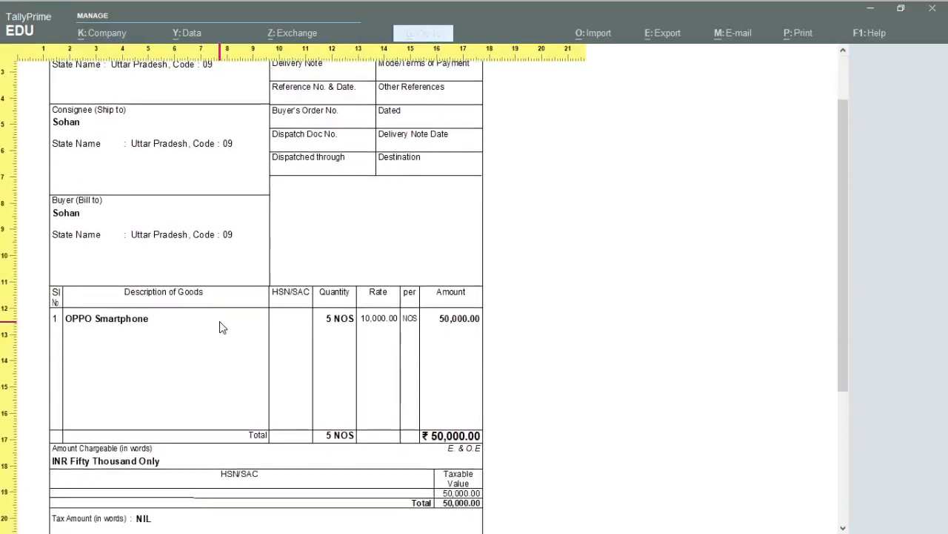
scroll(252, 311, "up", 4)
scroll(259, 267, "down", 1)
scroll(253, 246, "down", 1)
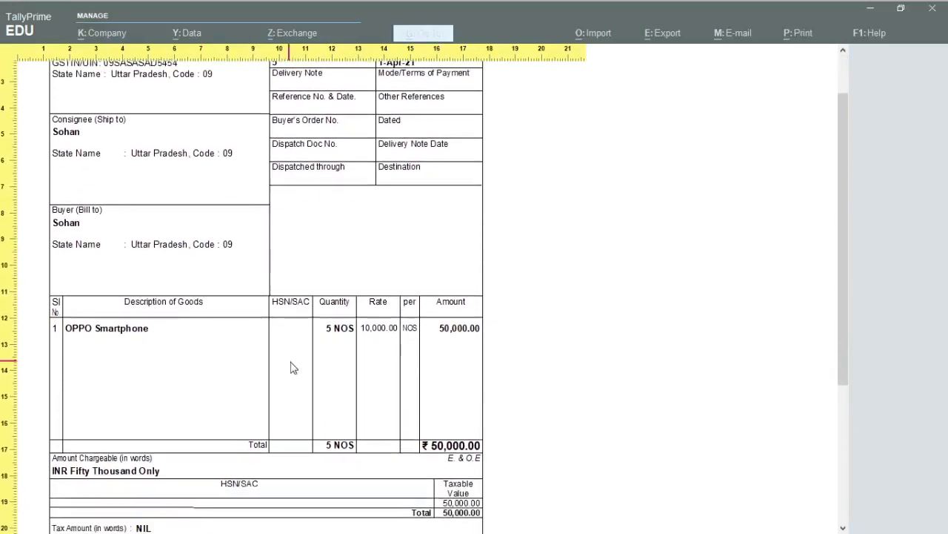
scroll(295, 365, "up", 3)
Step: Close the invoice preview, print dialog and voucher to return to the Gateway of Tally
key("Escape")
key("Escape")
key("Escape")
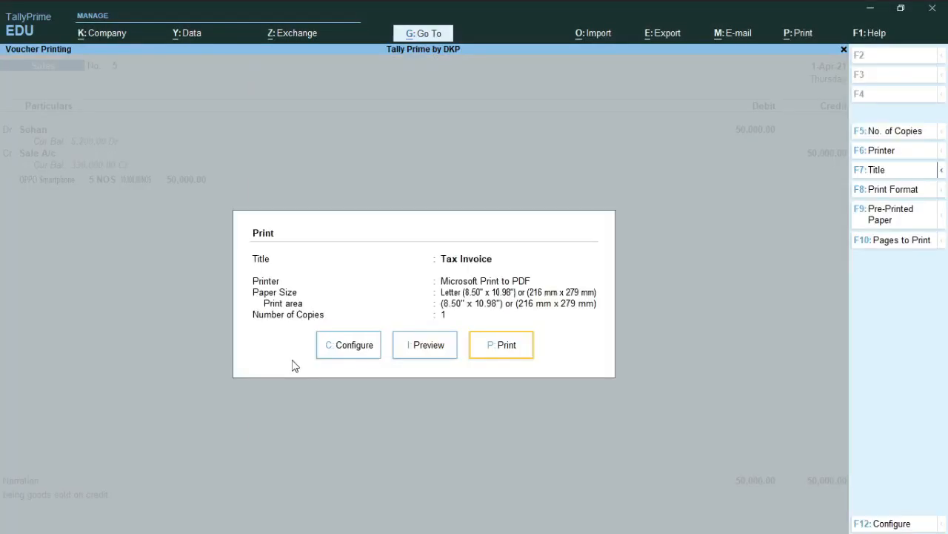
key("alt+z")
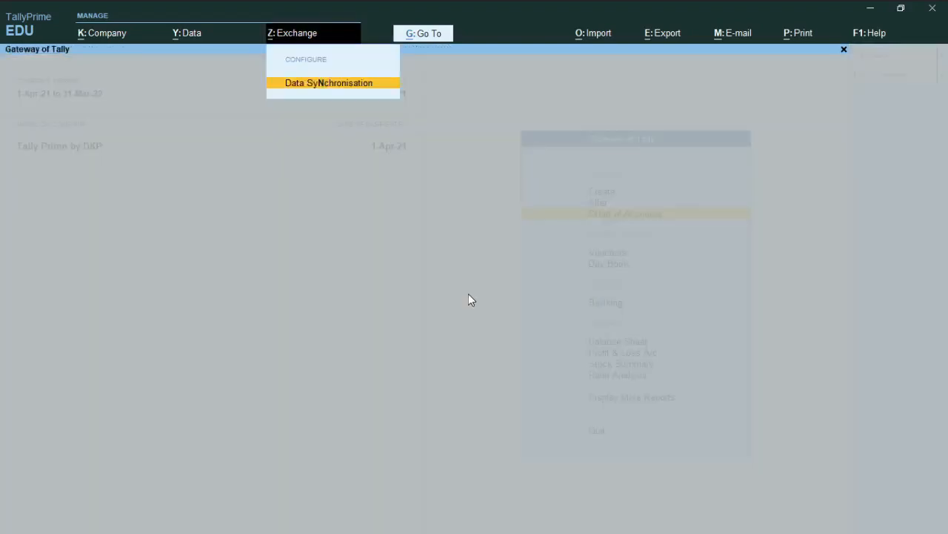
key("Escape")
scroll(554, 311, "down", 5)
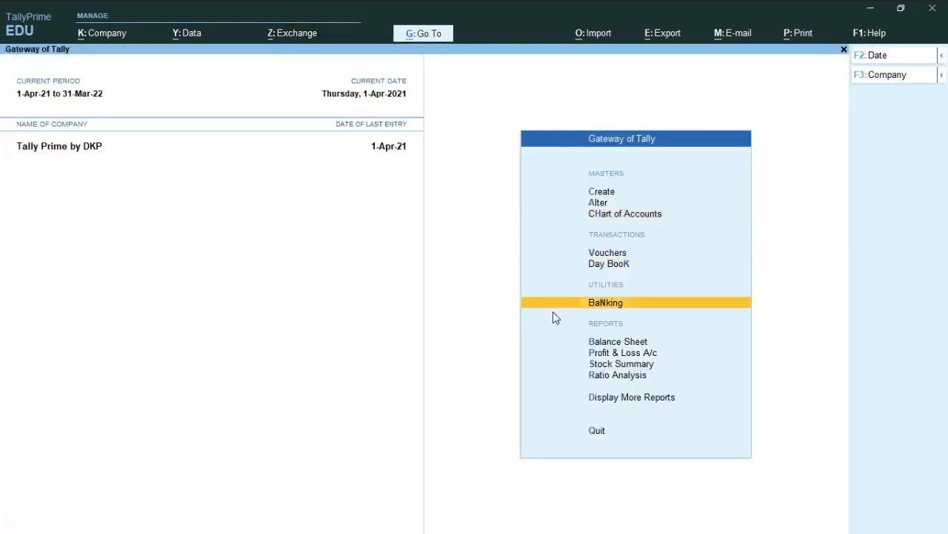
Step: Open the Sales Register from the Account Books within the additional reports
scroll(580, 369, "up", 4)
scroll(612, 341, "down", 8)
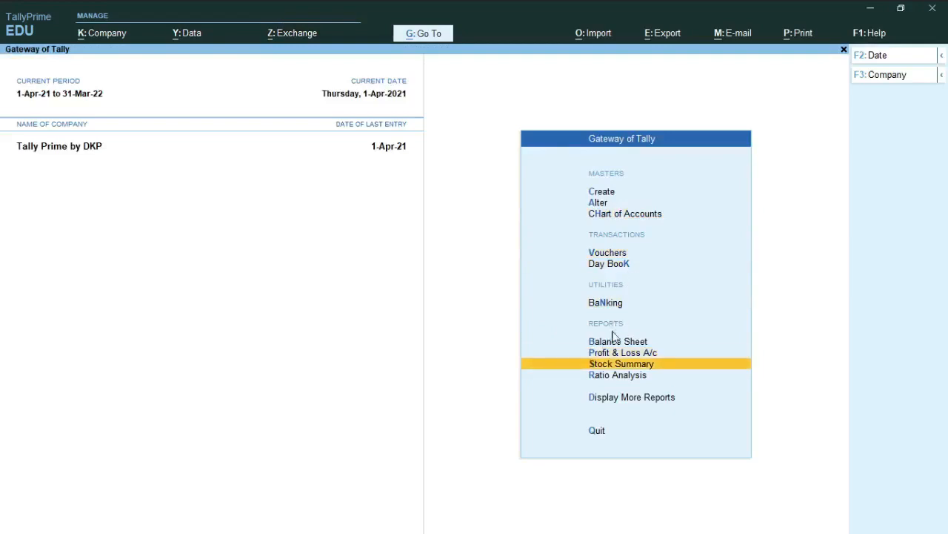
scroll(609, 379, "up", 1)
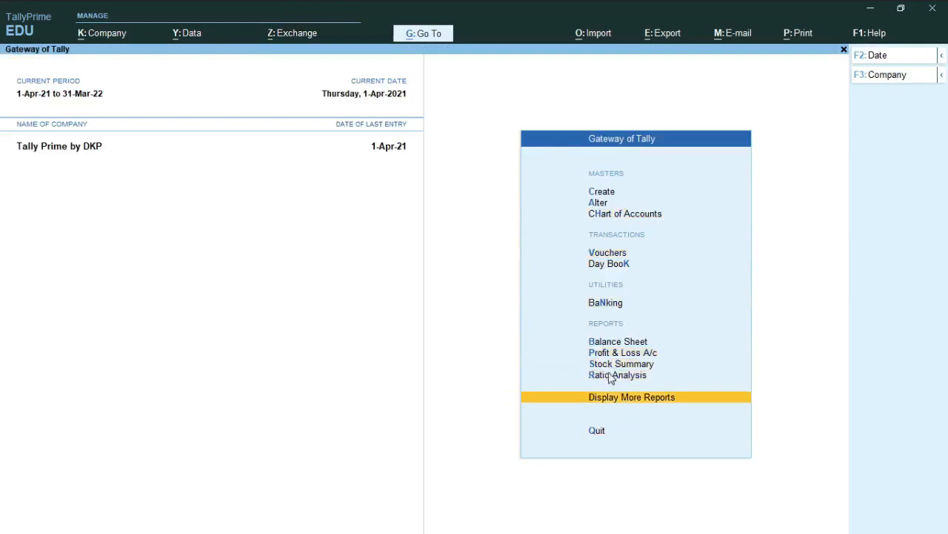
key("Return")
scroll(609, 236, "down", 4)
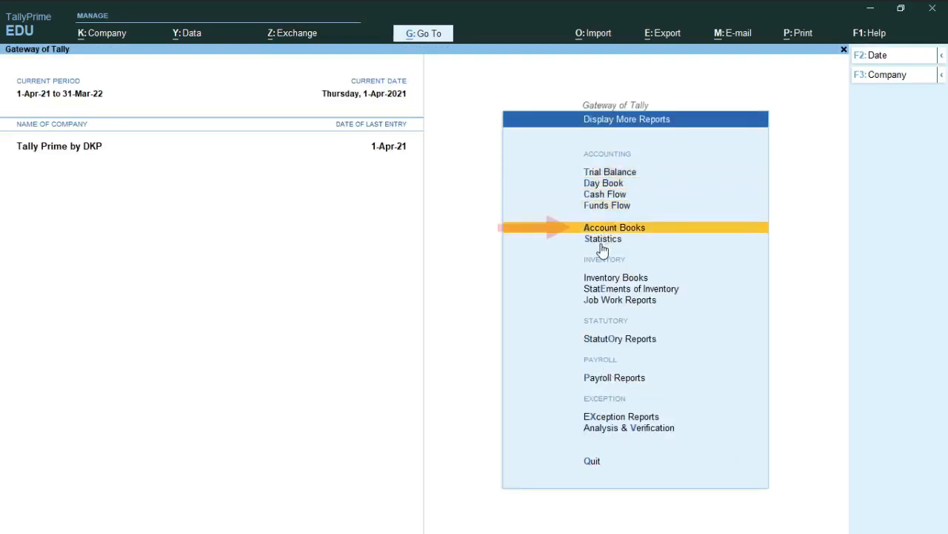
left_click(608, 230)
scroll(677, 274, "down", 1)
scroll(667, 292, "down", 6)
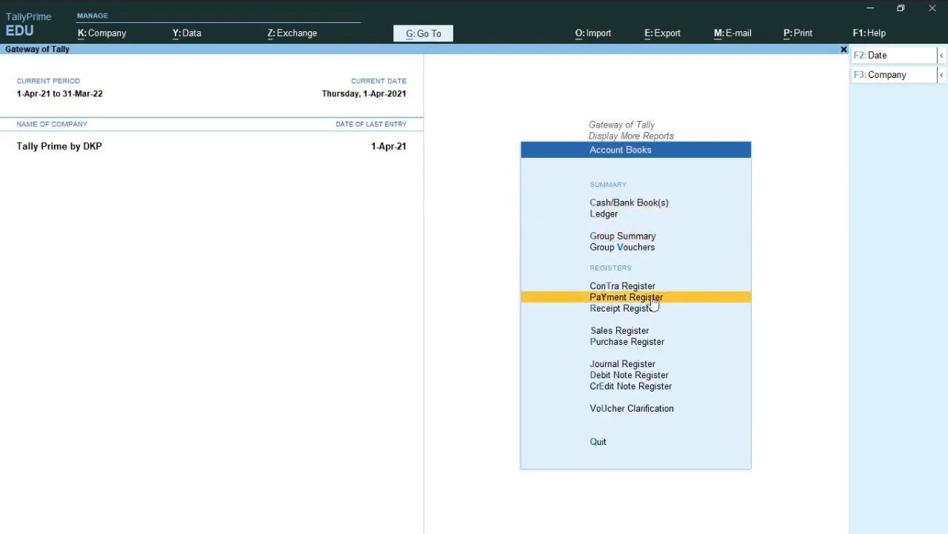
left_click(614, 332)
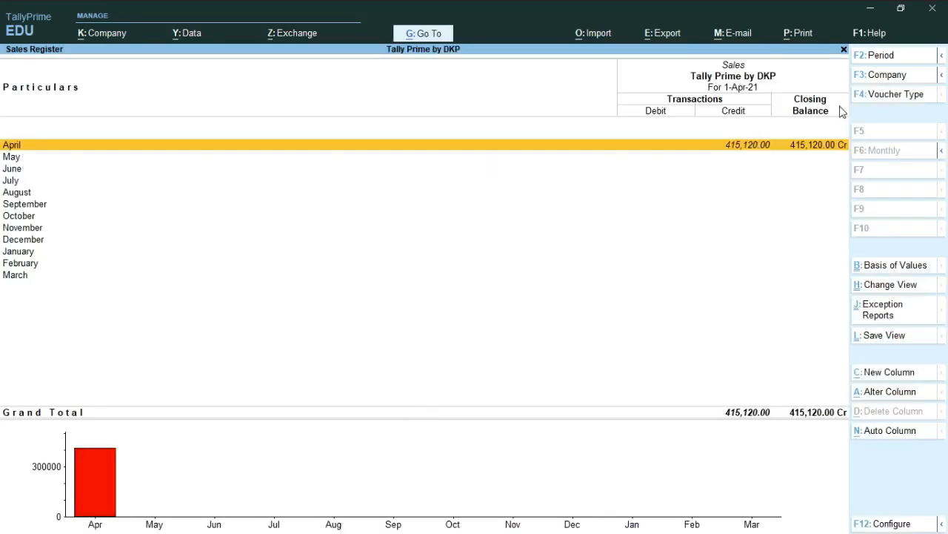
Step: Open April's list of sales vouchers from the register and look through its entries
left_click(813, 157)
left_click(747, 149)
key("Return")
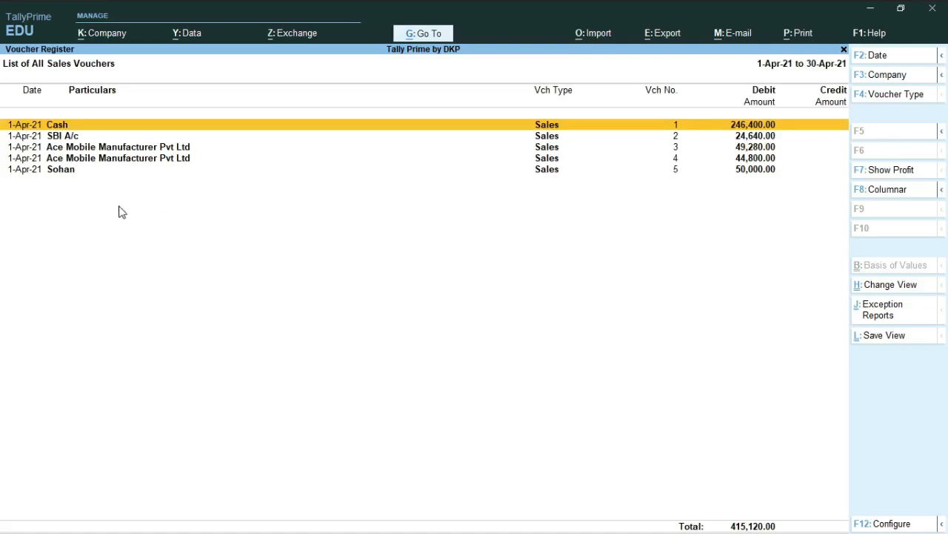
key("Down")
key("Down")
key("Down")
key("Down")
left_click(441, 146)
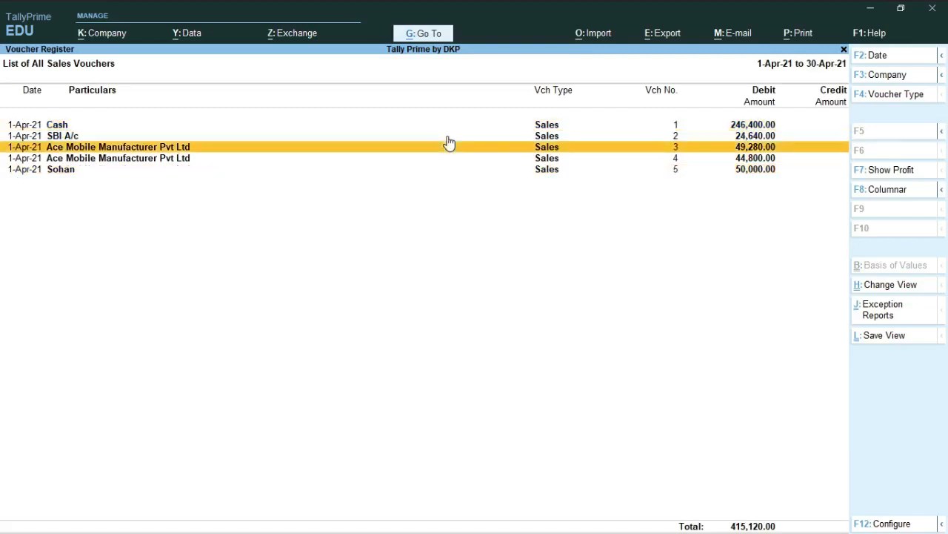
Step: Expand the sales voucher list to its detailed view and examine the sales ledger, CGST and SGST amounts of each voucher
key("alt+F1")
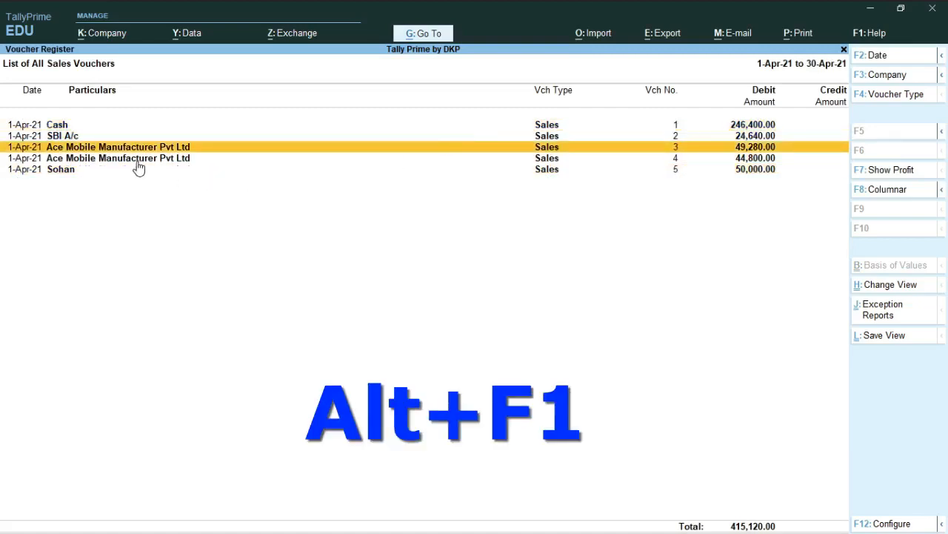
key("alt+F1")
key("Down")
key("Down")
key("Down")
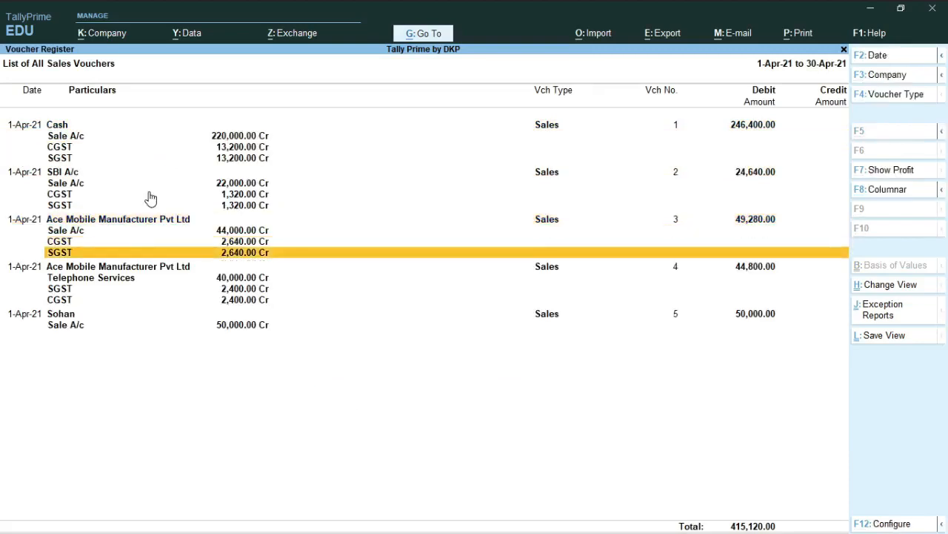
key("Up")
key("Up")
key("Up")
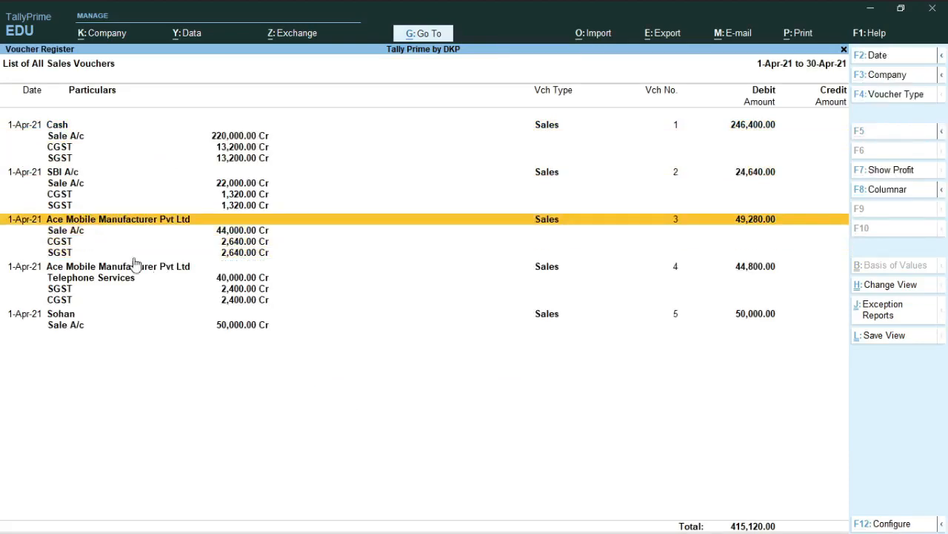
Step: Open sales voucher no. 3 for Ace Mobile Manufacturer Pvt Ltd, check its party and sales ledger, and return to the voucher list
key("Return")
key("Return")
key("Return")
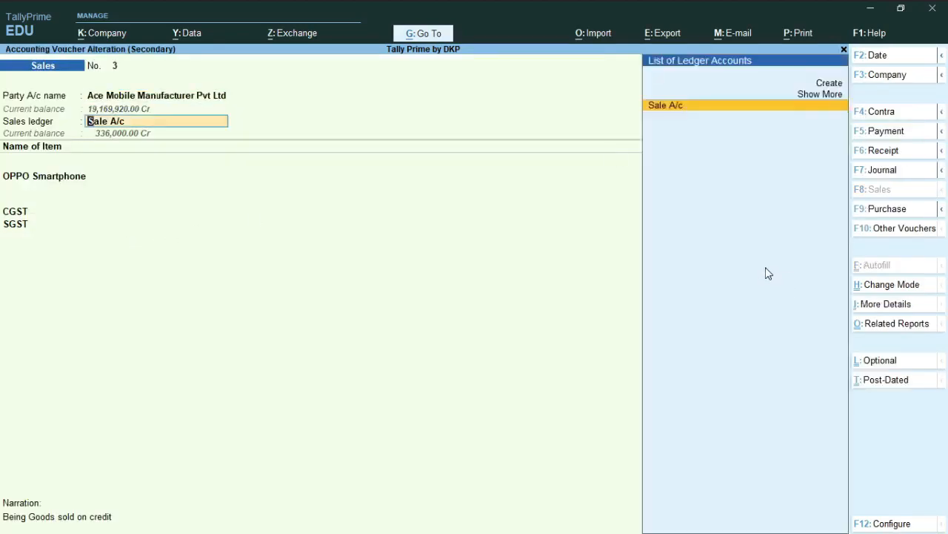
key("Escape")
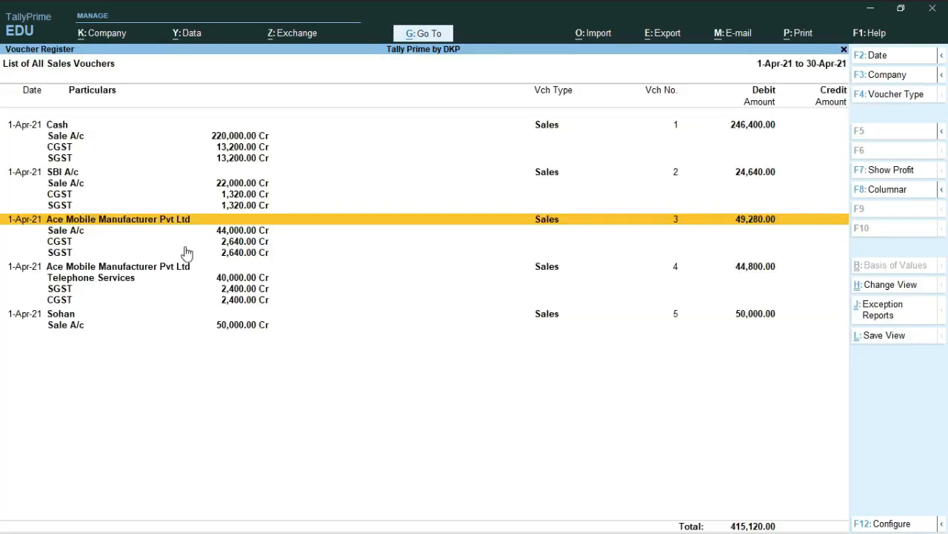
Step: Reopen sales voucher no. 3, try altering its OPPO Smartphone item line, and return to the voucher list
key("Return")
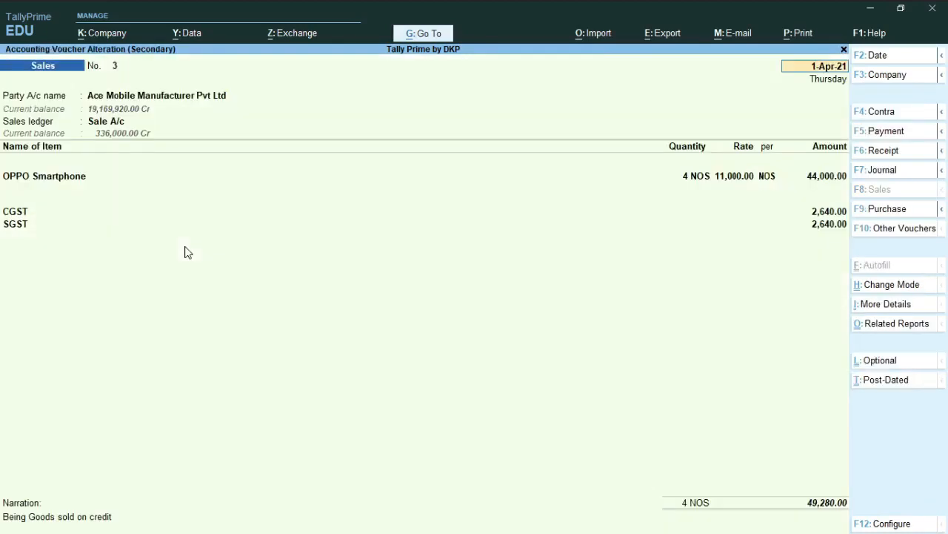
left_click(57, 180)
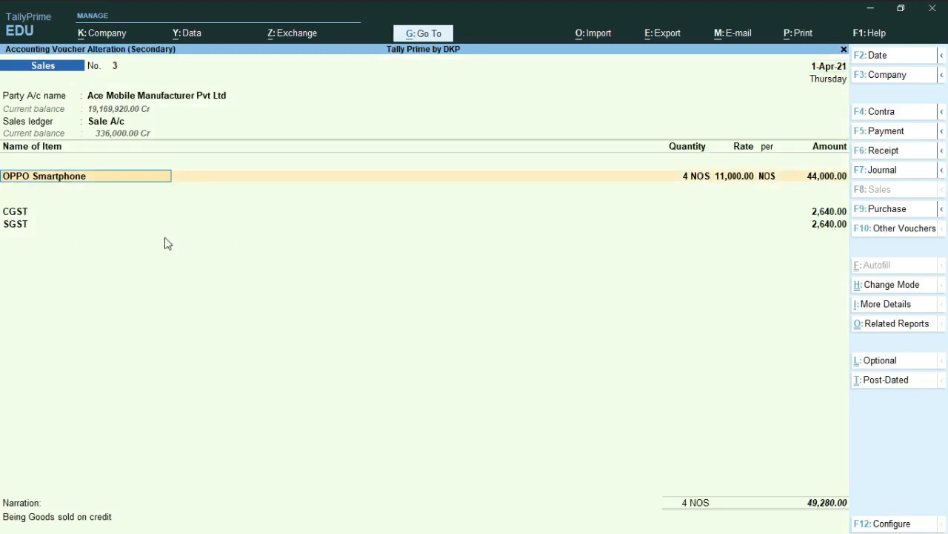
key("BackSpace")
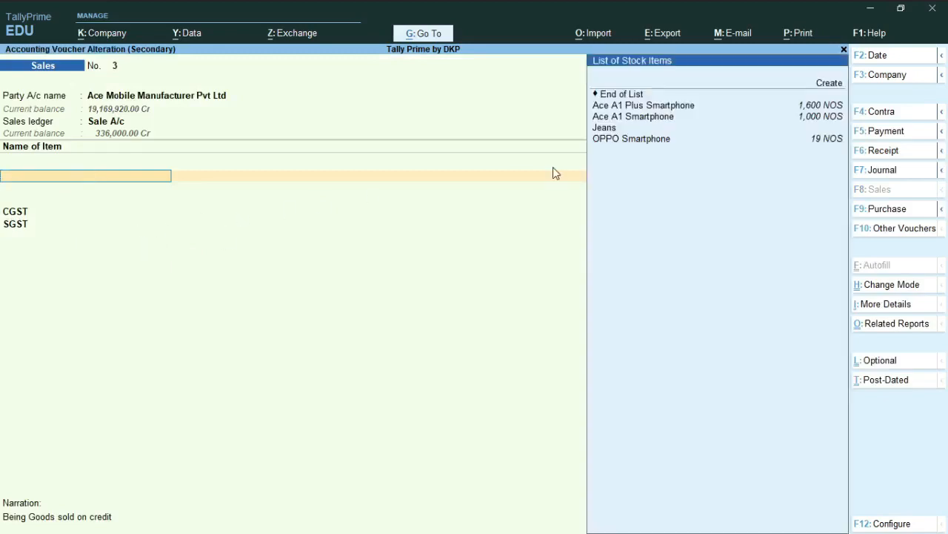
key("ctrl+a")
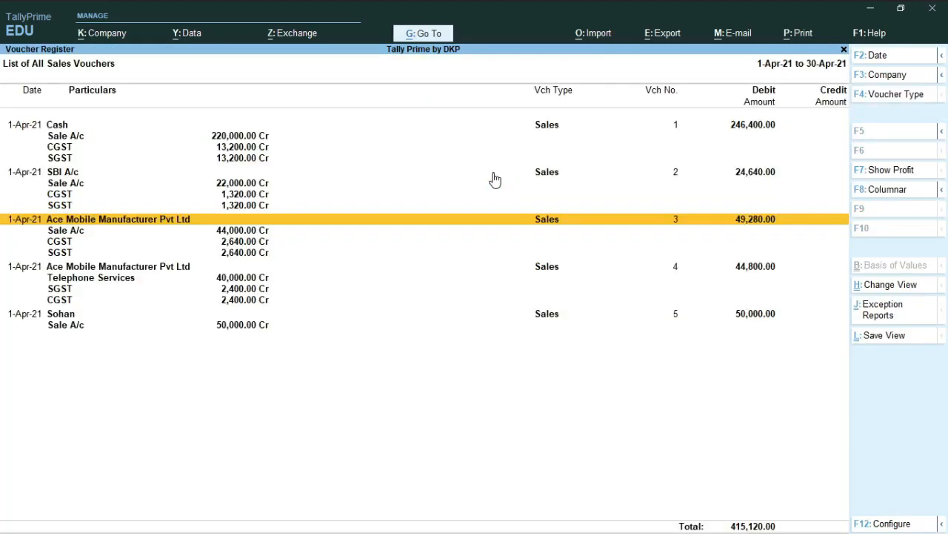
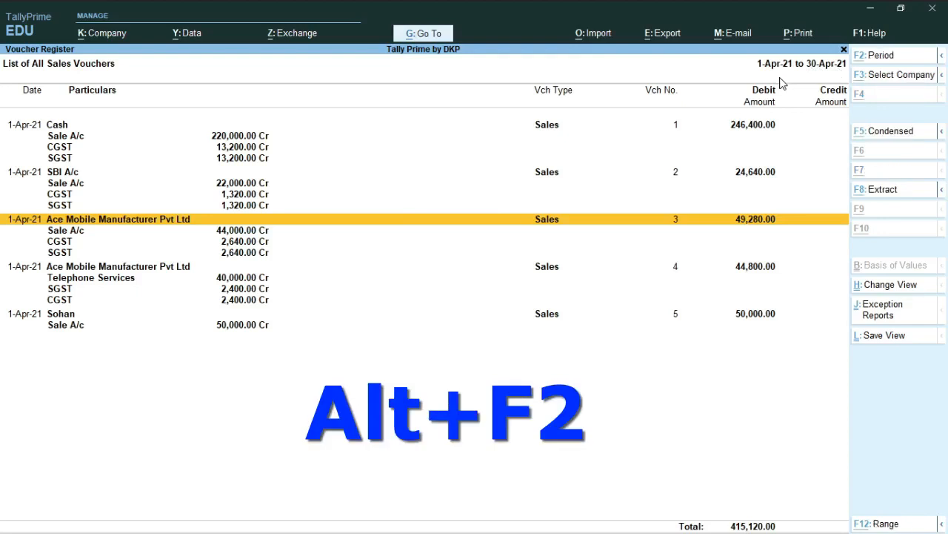
Step: Set the period of the sales voucher list to 1-4-2021 through 1-5-2021
key("alt+F2")
key("Return")
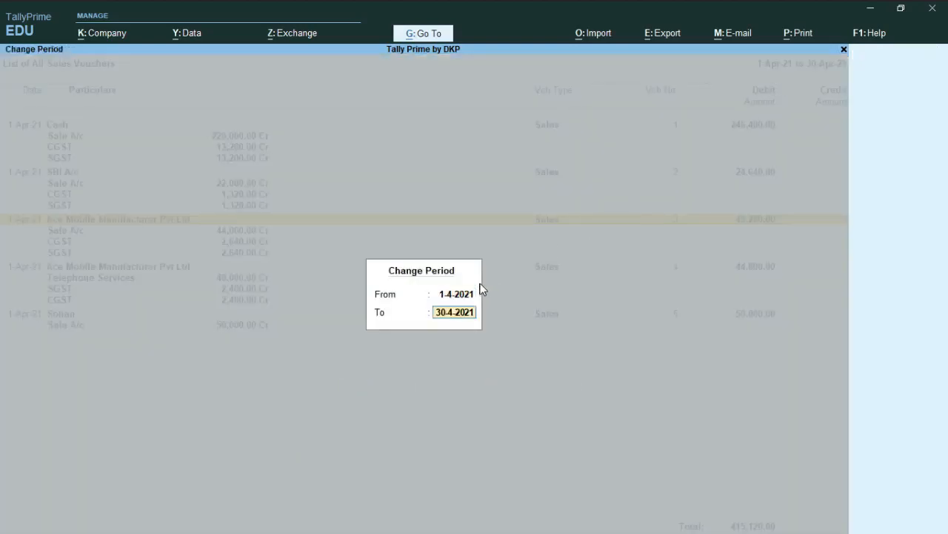
type("1 5 2021")
key("Return")
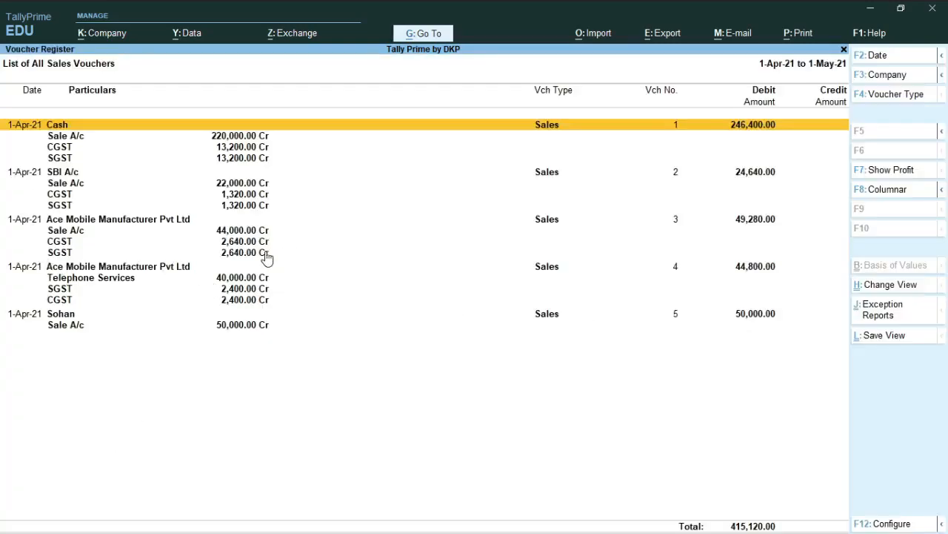
Step: Leave the sales register, return to the Gateway of Tally and open the Day Book
key("Escape")
key("Escape")
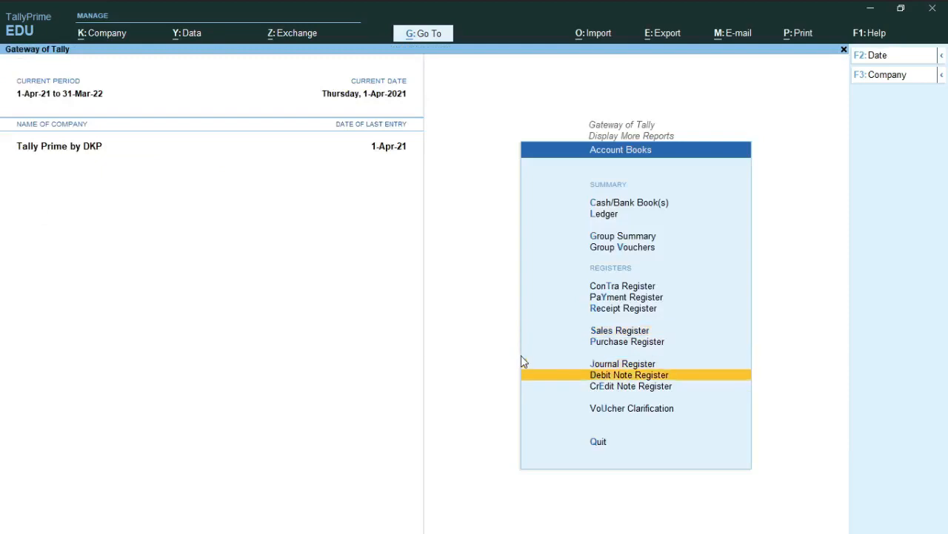
key("Escape")
key("Escape")
key("Down")
key("Up")
key("Up")
key("Up")
key("Up")
key("Up")
key("Up")
key("Up")
key("Up")
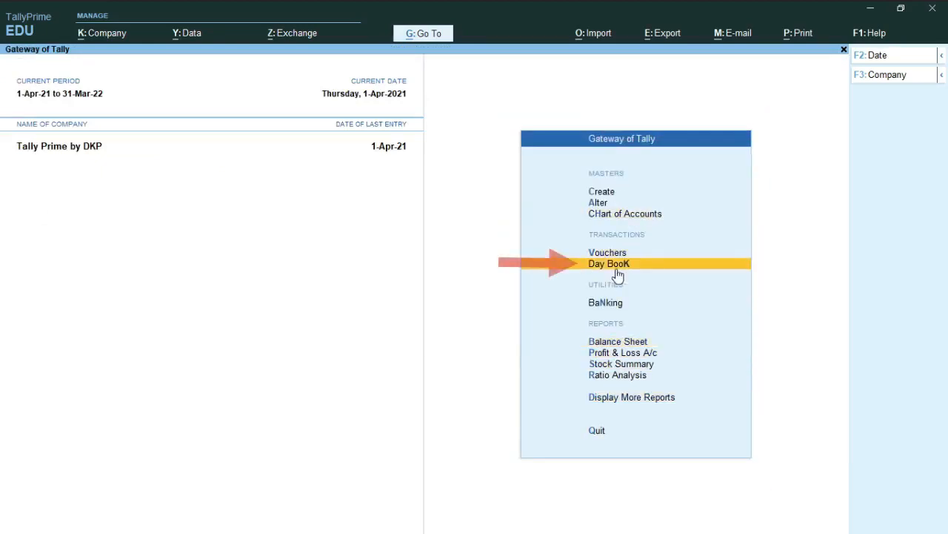
left_click(610, 271)
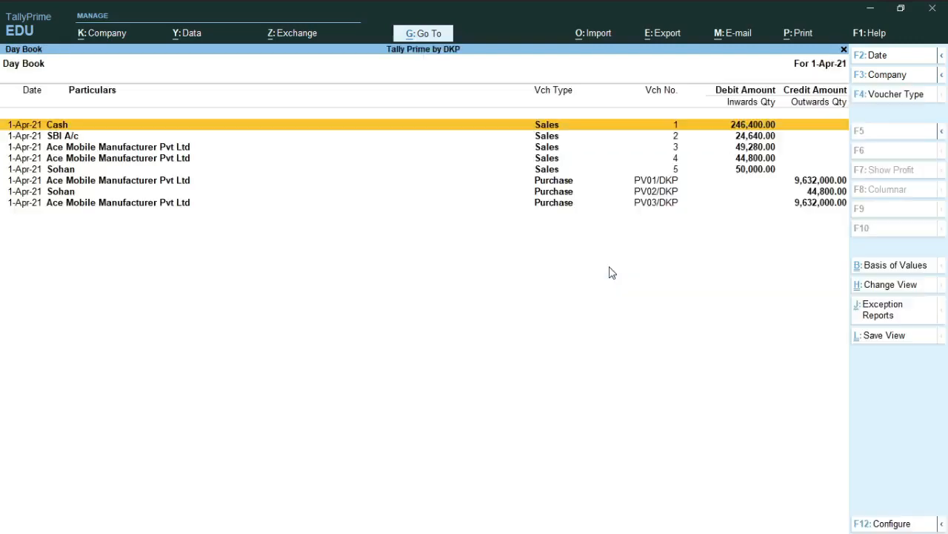
Step: Filter the Day Book to show only vouchers of the Sales type
key("Down")
key("Down")
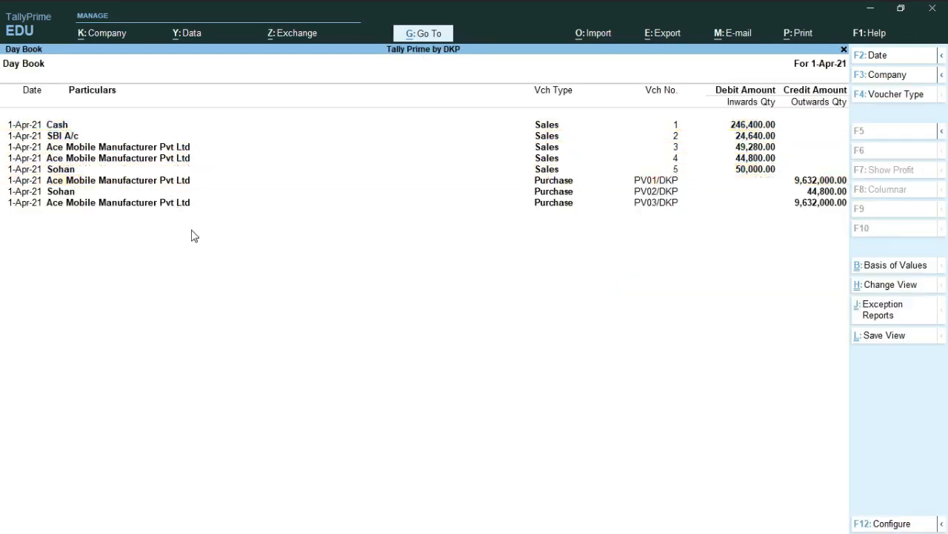
key("Up")
key("Up")
key("Up")
key("Up")
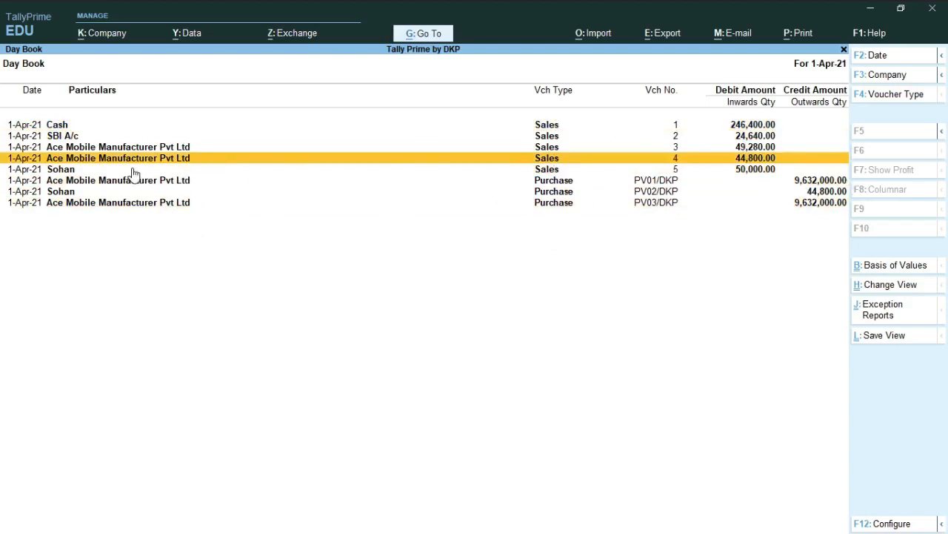
left_click(872, 102)
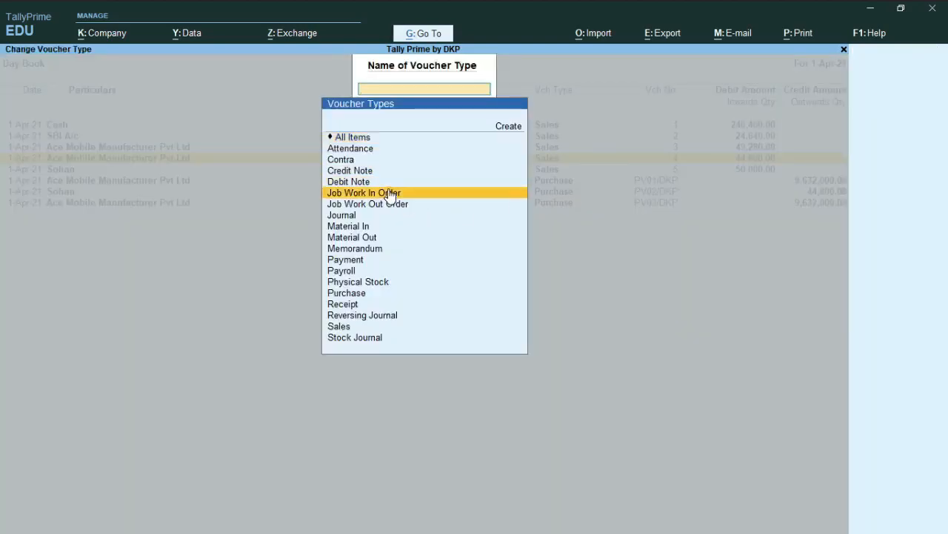
type("Sa")
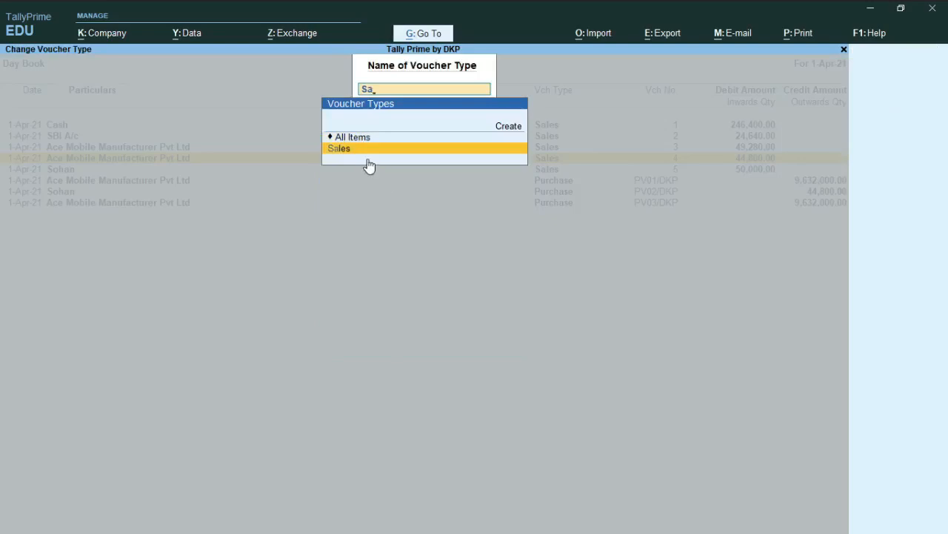
key("Return")
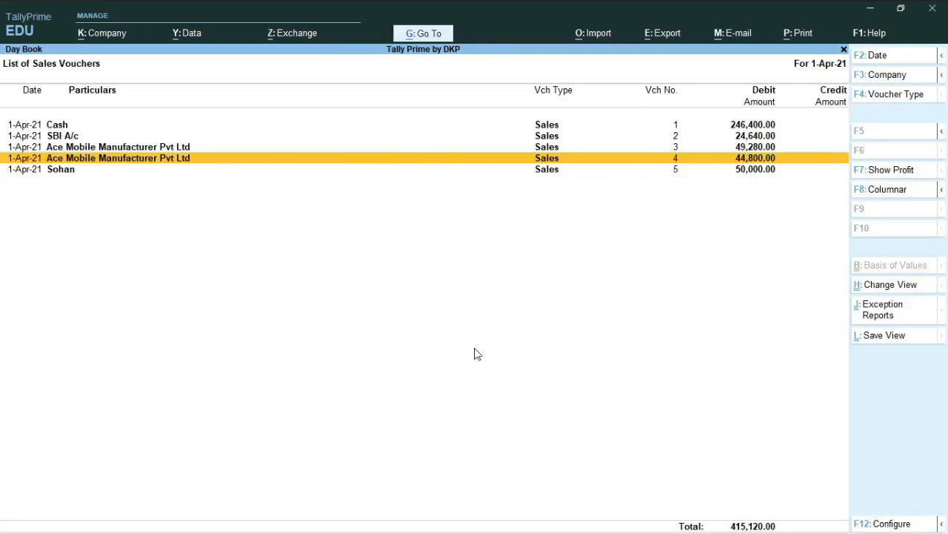
Step: Check the date set for the Day Book, keep it at 1-4-2021, and look through the listed sales vouchers
key("F2")
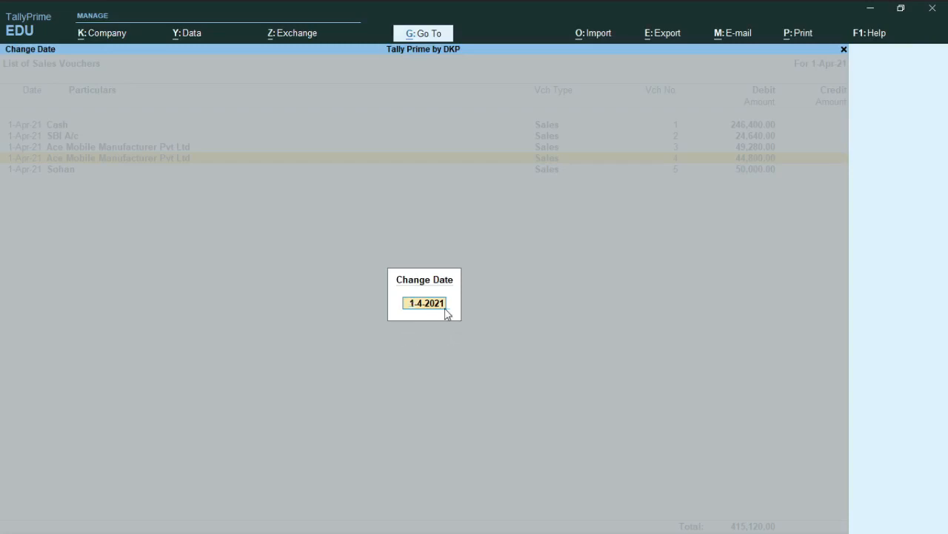
key("Return")
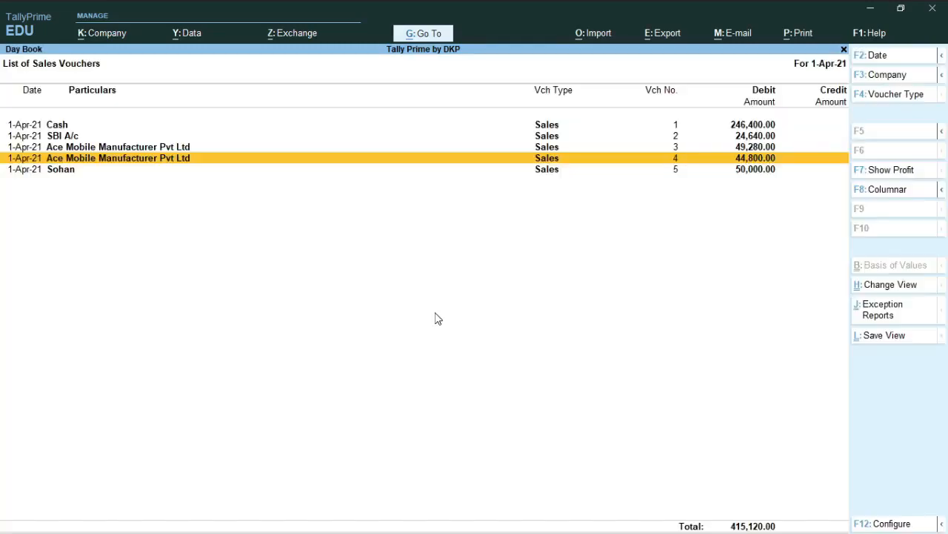
left_click(229, 170)
key("Up")
key("Up")
key("Up")
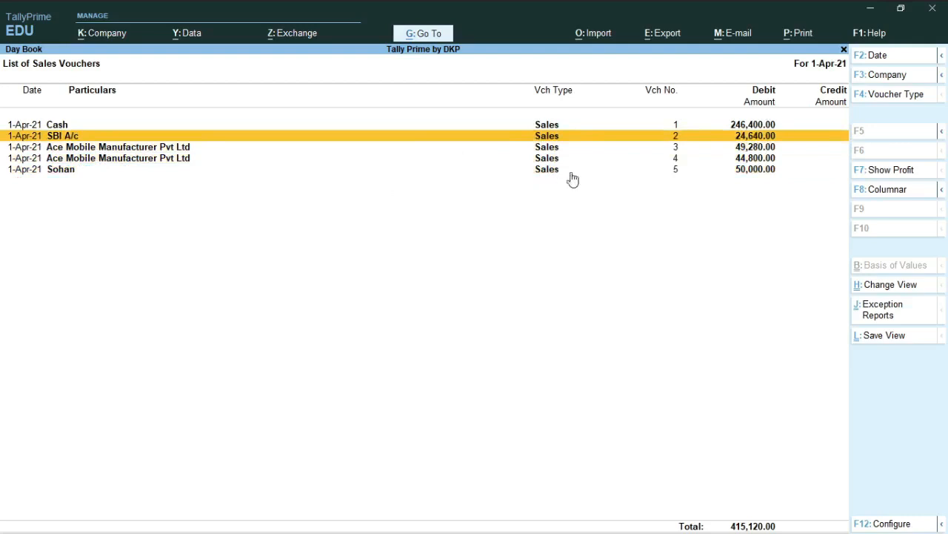
Step: Set the Day Book's period to 1-4-2021 through 1-5-2021
key("alt+F2")
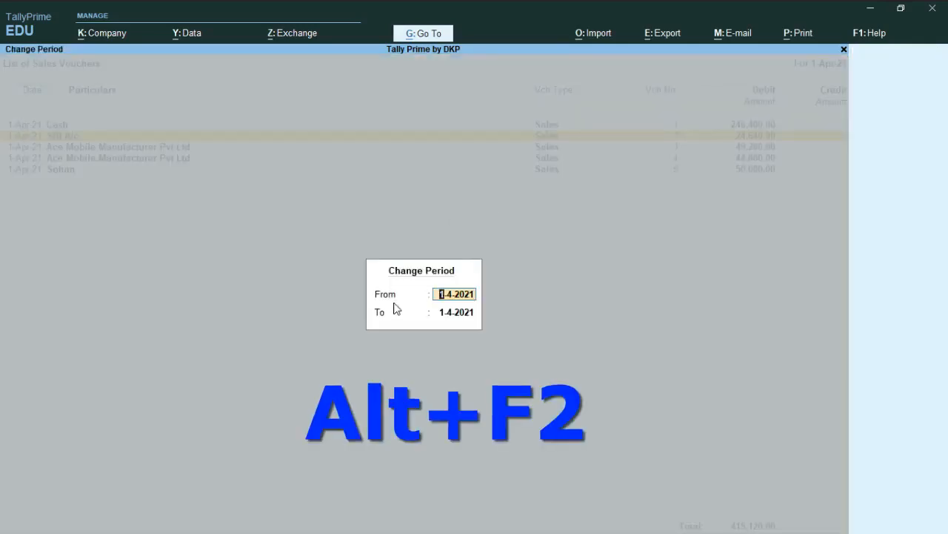
key("Return")
type("1")
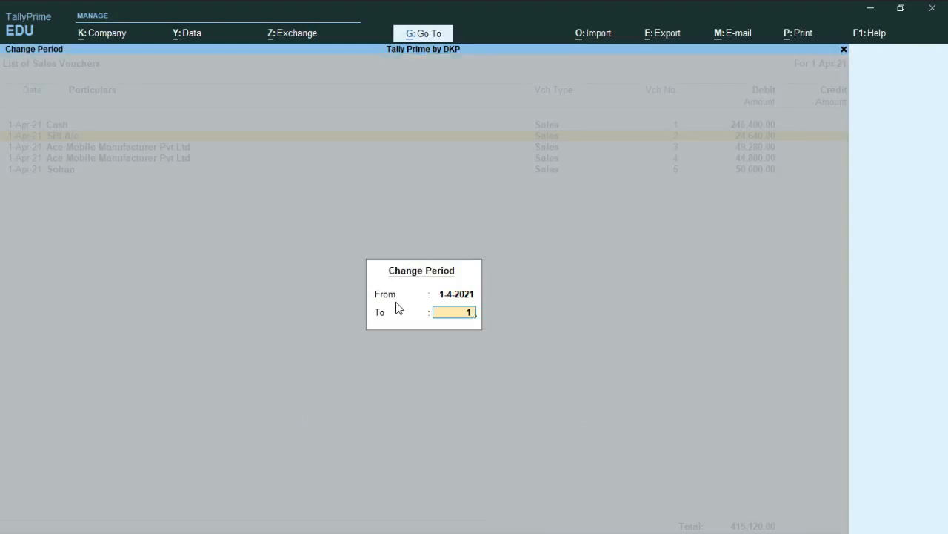
type(" 5 2021")
key("Return")
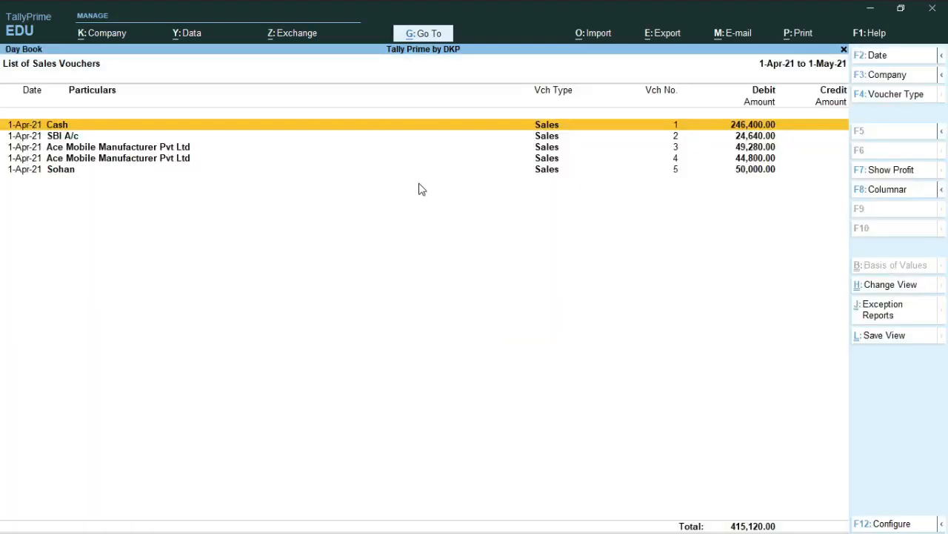
Step: Look through the sales vouchers listed in the Day Book for the chosen period
key("Down")
key("Down")
key("Up")
key("Up")
key("Down")
key("Down")
key("Down")
key("Up")
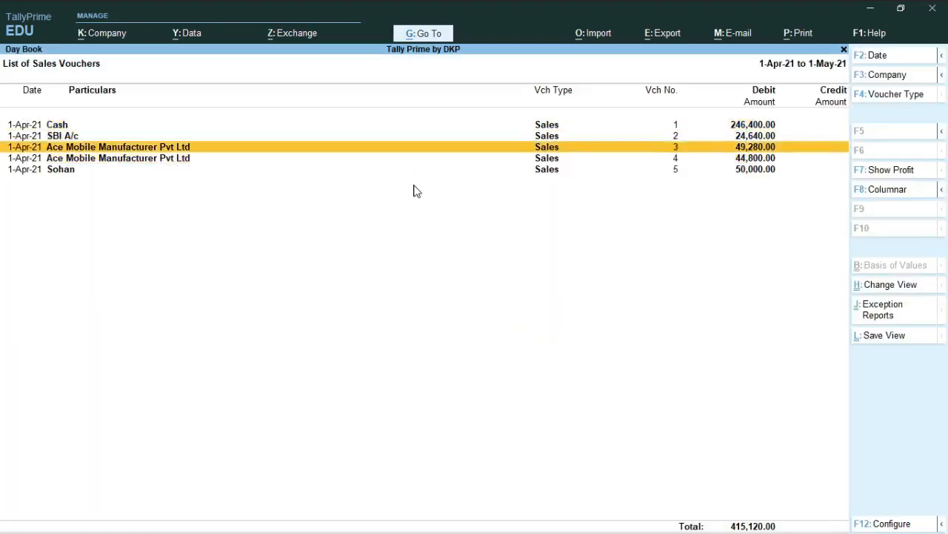
key("Up")
key("Down")
key("Down")
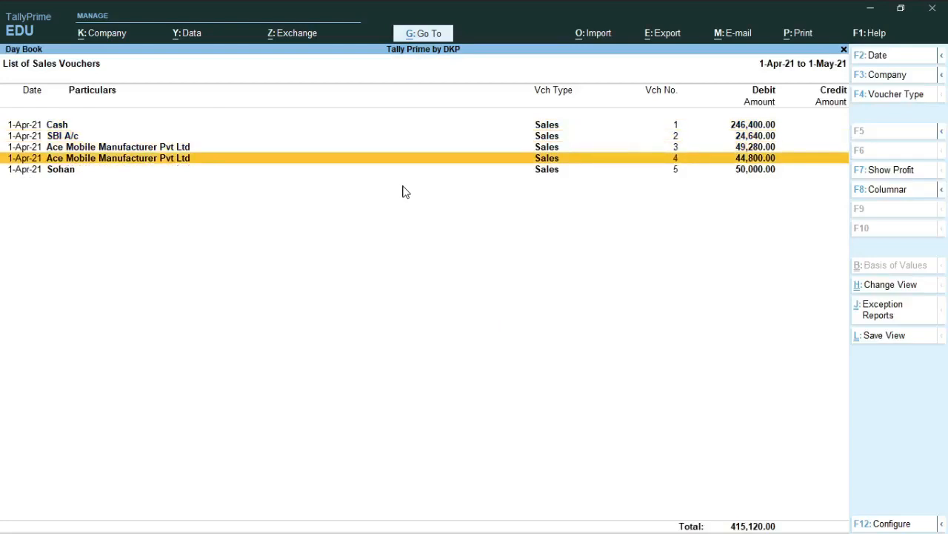
Step: Request deletion of sales voucher no. 3 for Ace Mobile Manufacturer Pvt Ltd and decline it
key("Up")
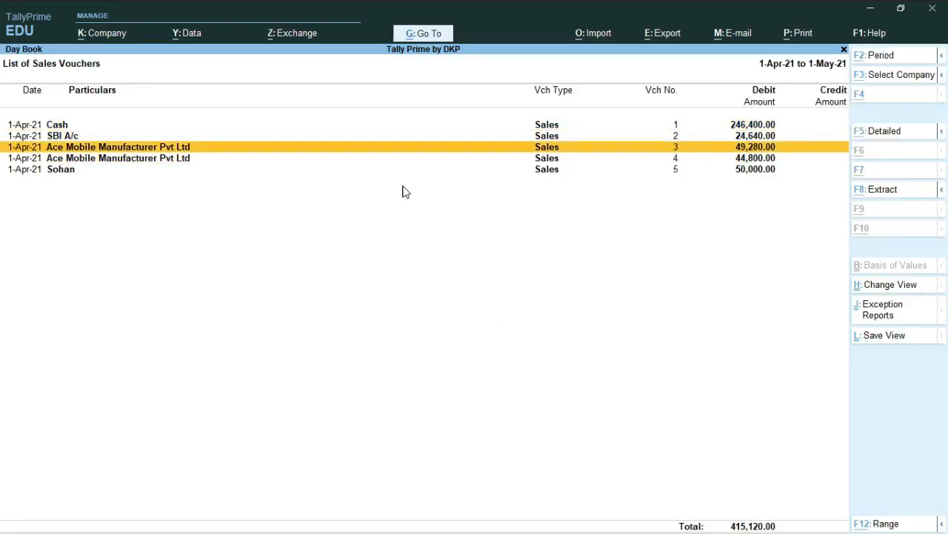
key("alt+d")
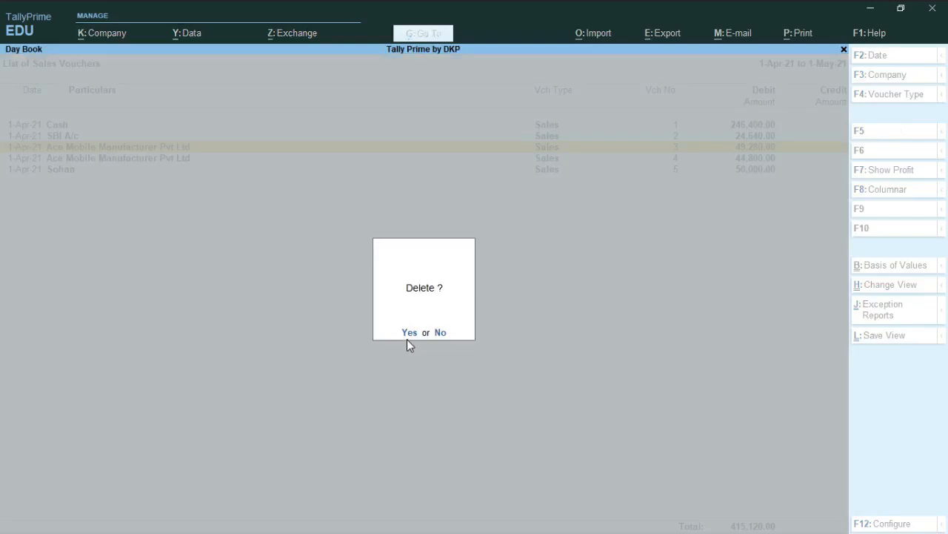
key("n")
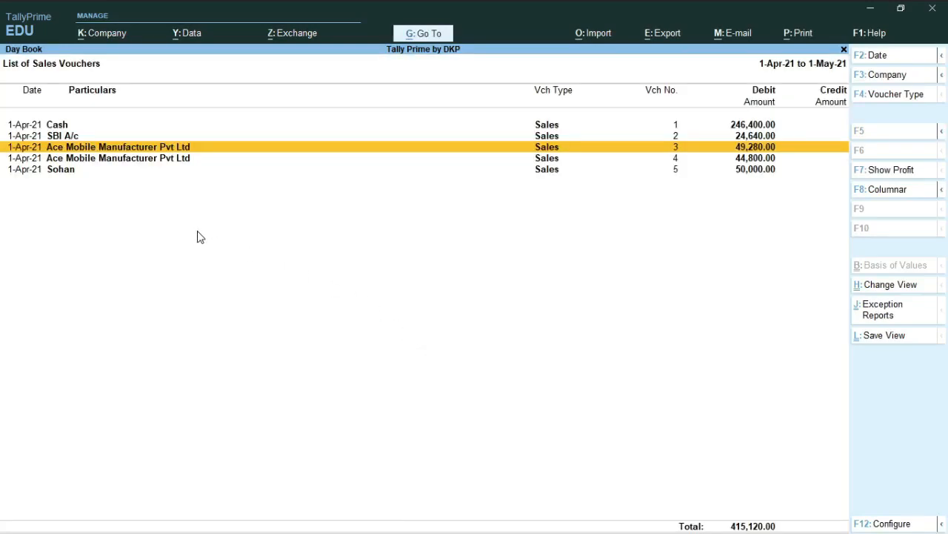
Step: Open sales voucher no. 5 for alteration and change its debit party to the customer ledger listed directly below Cash
key("Down")
key("Down")
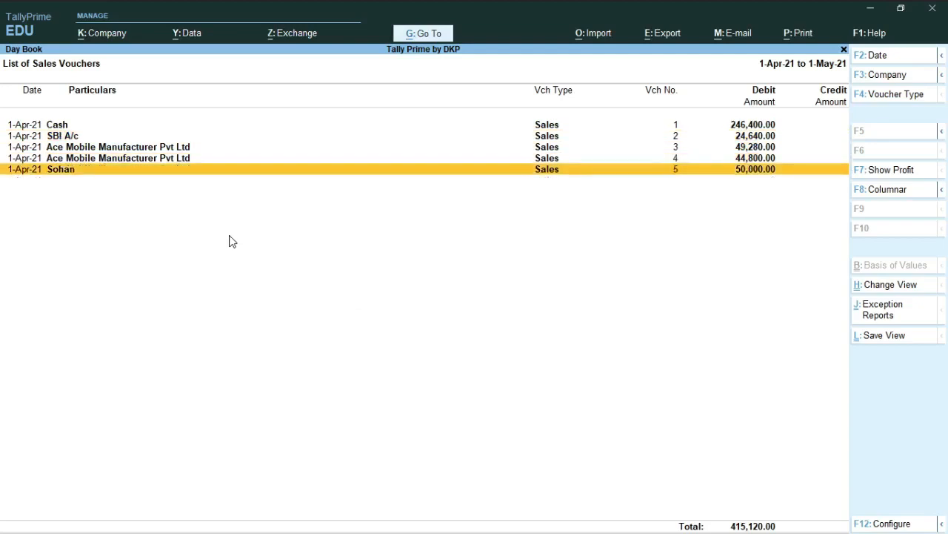
key("Return")
key("Return")
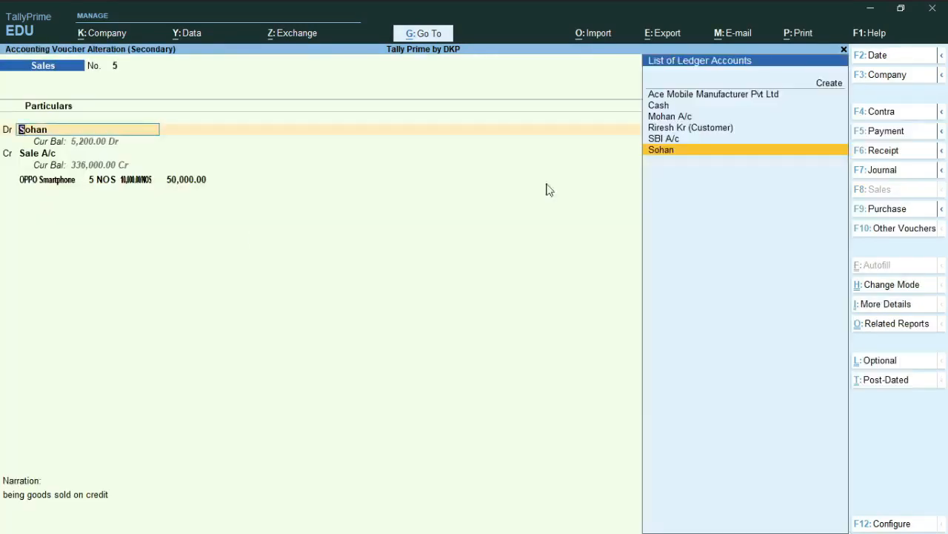
key("Up")
key("Up")
key("Up")
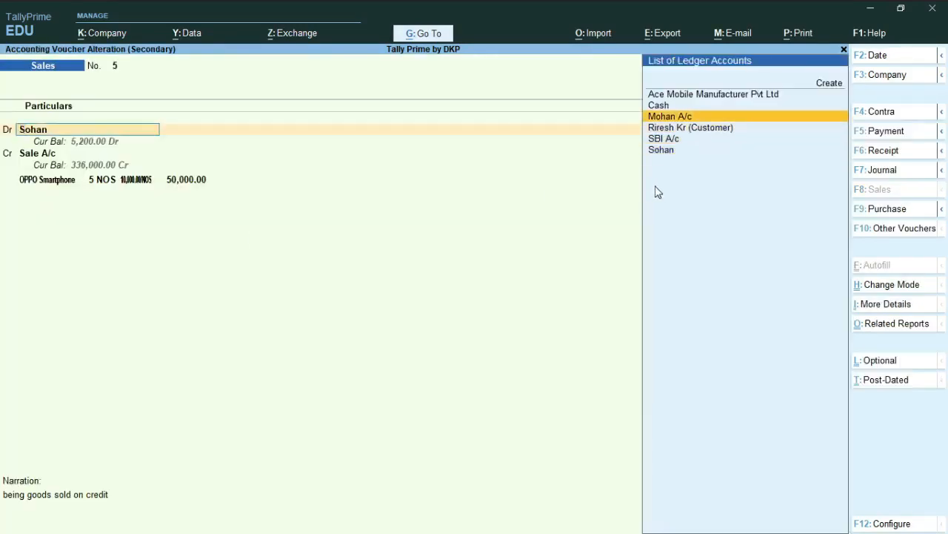
key("Return")
key("y")
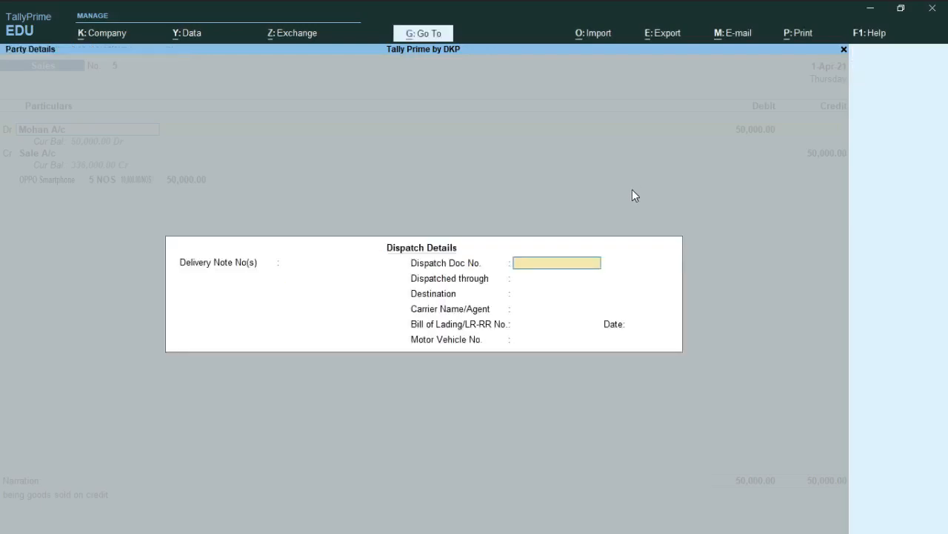
Step: Accept the default dispatch and party details of sales voucher no. 5 and save the altered voucher
key("Return")
key("Return")
key("Return")
key("Return")
key("Return")
key("Return")
key("Return")
key("Return")
key("Return")
key("Return")
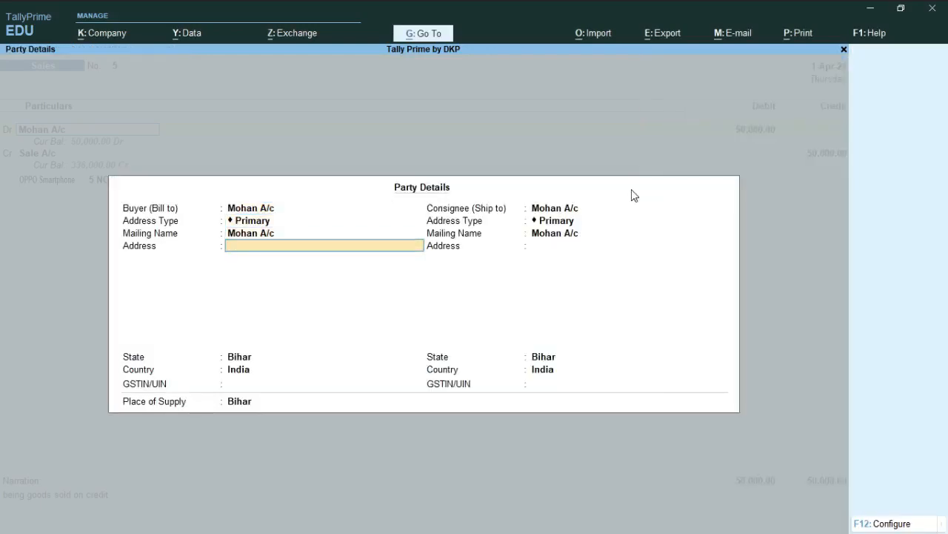
key("Return")
key("Return")
key("Return")
key("Return")
key("Return")
key("Return")
key("Return")
key("Return")
key("Return")
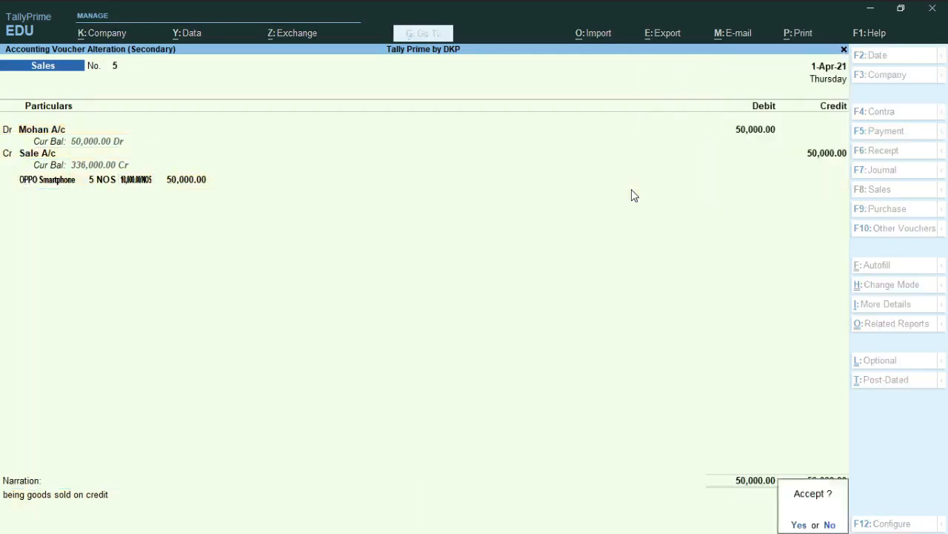
key("Return")
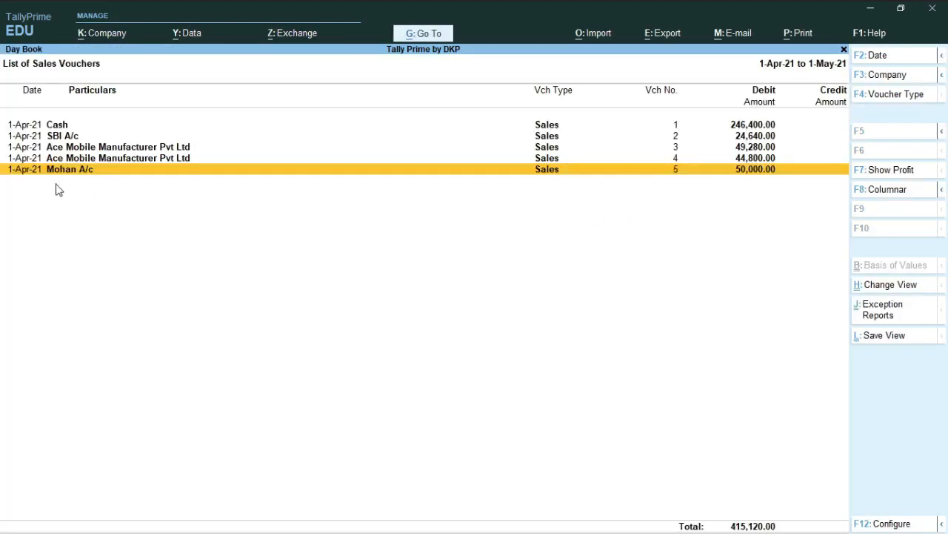
Step: Leave the Day Book, open the Balance Sheet and expand it to its detailed view
key("Up")
key("Up")
key("Up")
key("Up")
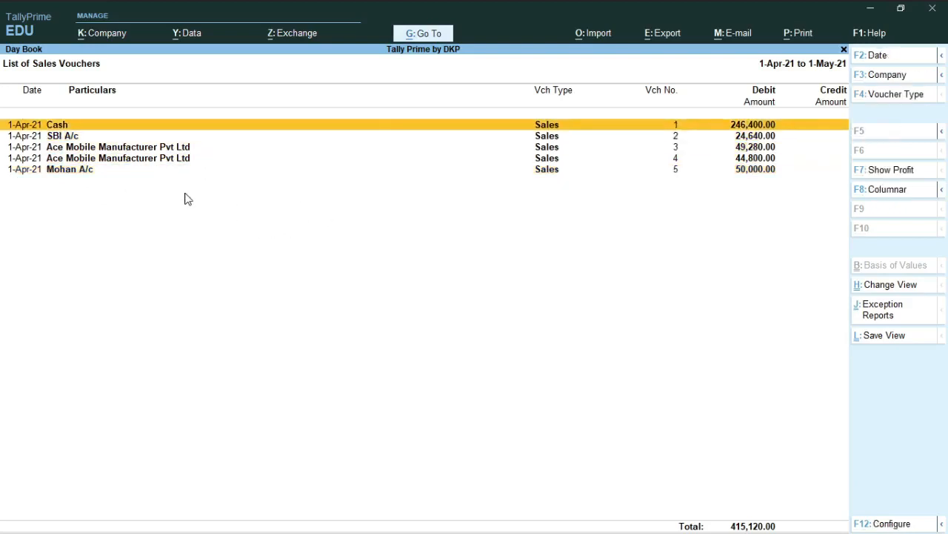
key("Escape")
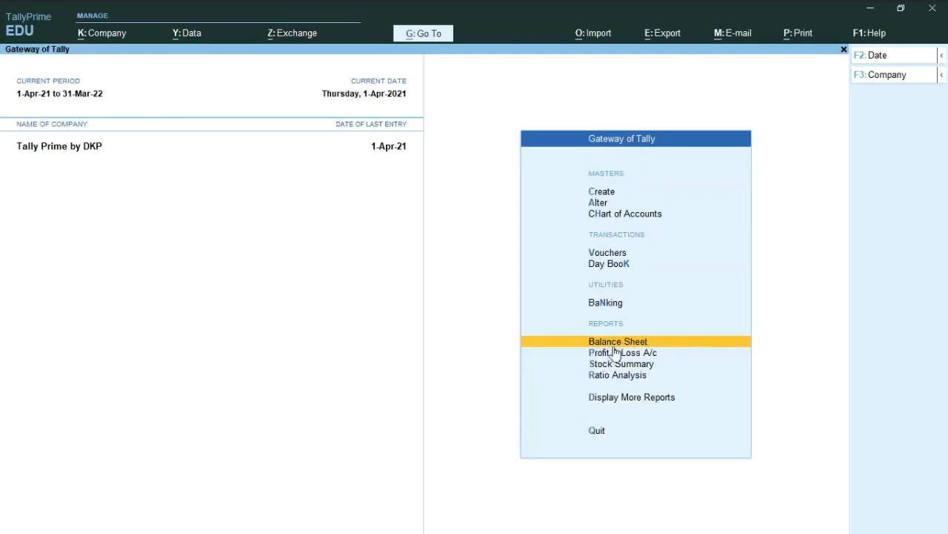
key("b")
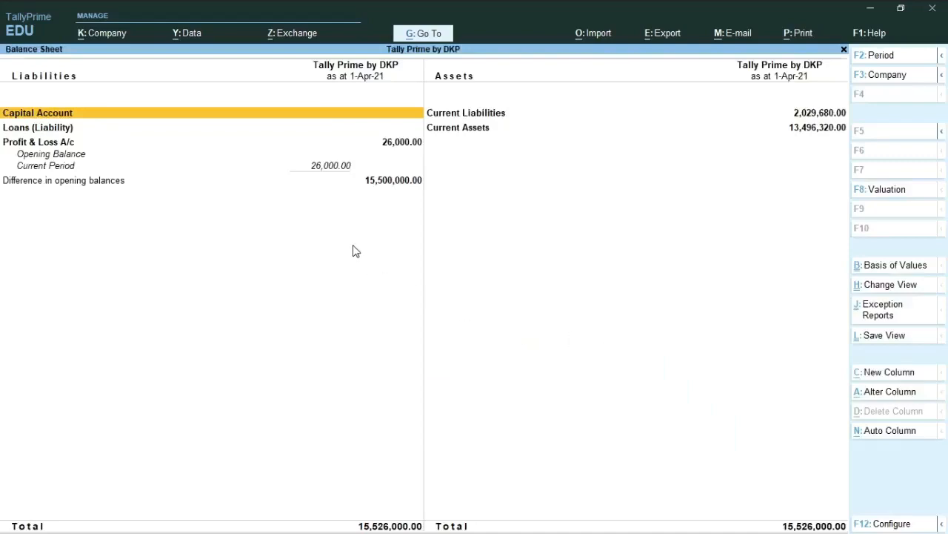
key("alt+F1")
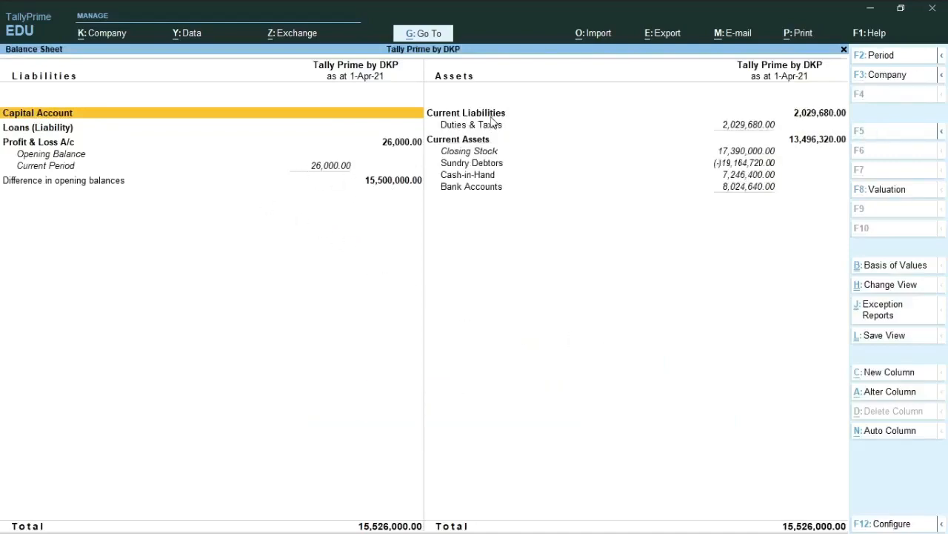
Step: Examine the closing balances in the Sundry Debtors group, return to the Balance Sheet and check Cash-in-Hand and Bank Accounts
left_click(502, 170)
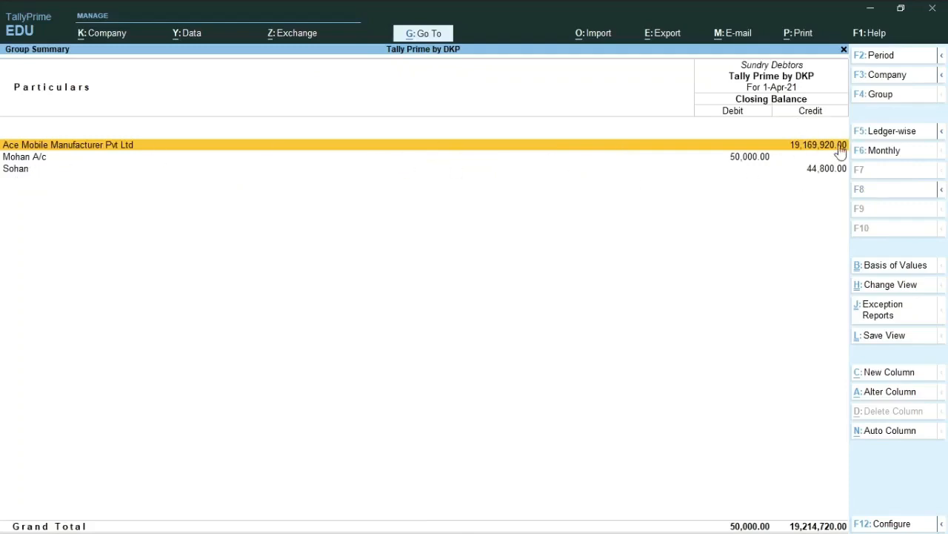
key("Escape")
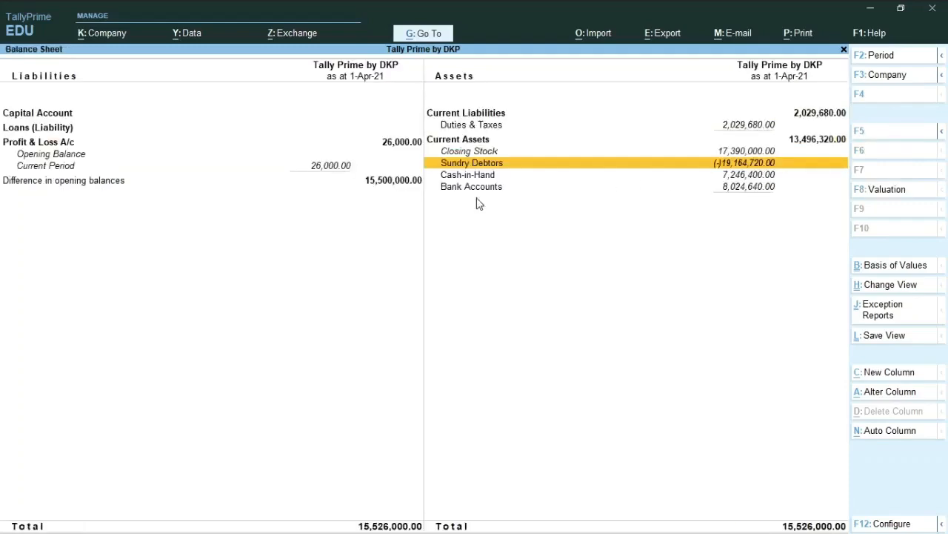
key("Down")
key("Down")
key("Up")
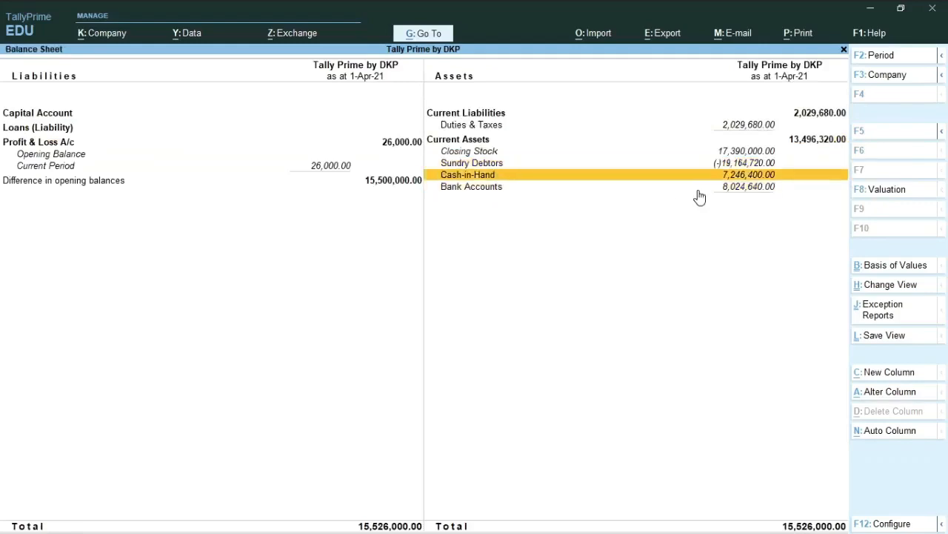
Step: Open the Cash-in-Hand group summary to check the closing balance of Cash, and return to the Balance Sheet
left_click(726, 178)
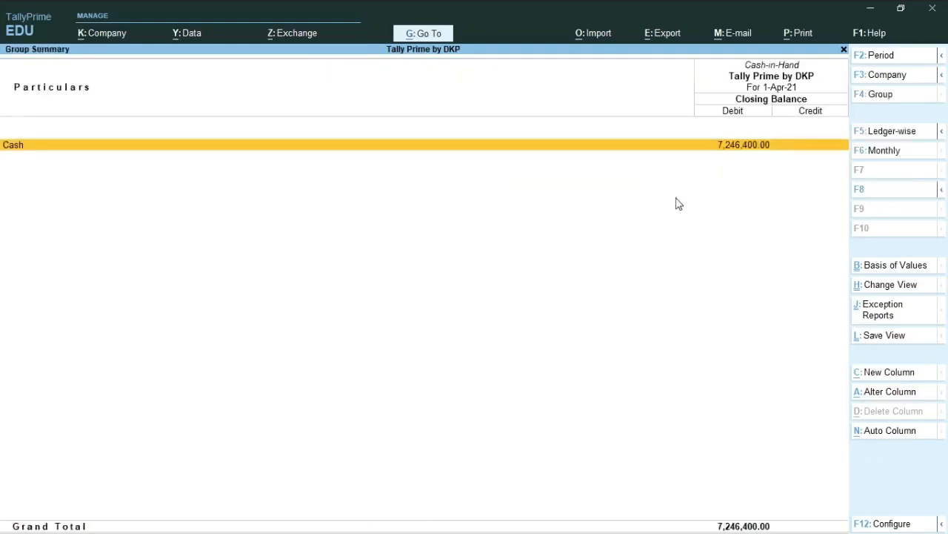
key("Escape")
key("Down")
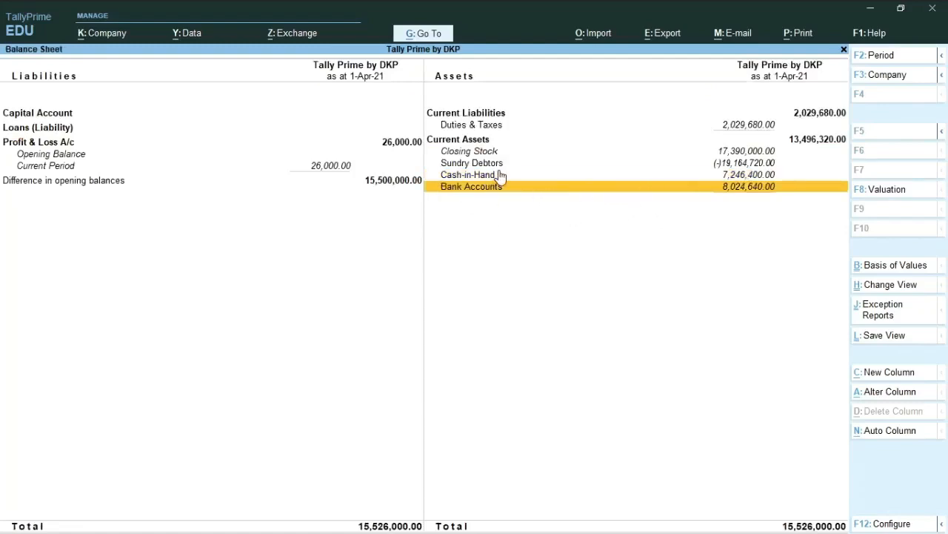
Step: Examine the CGST and SGST closing balances under Duties & Taxes, and return to the Balance Sheet to check the Current Assets lines
key("Up")
key("Up")
key("Up")
key("Up")
key("Up")
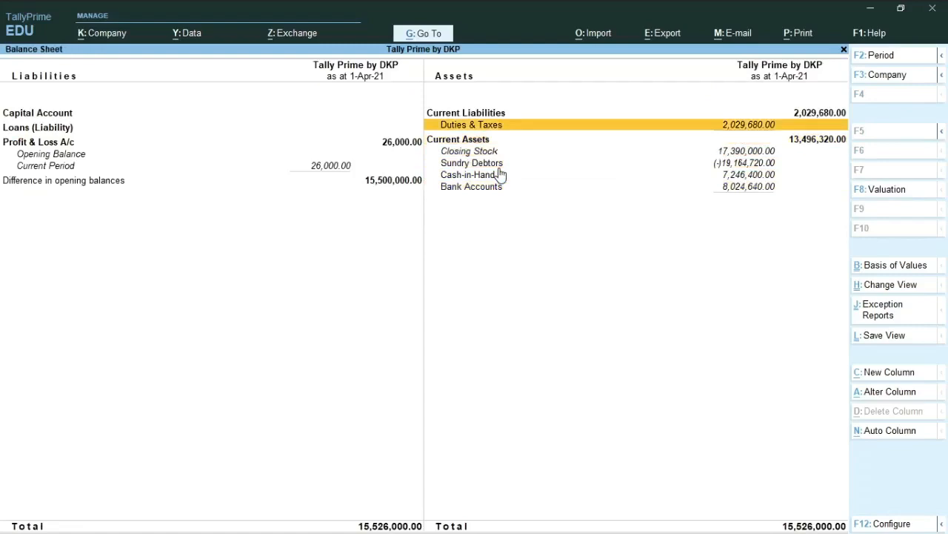
left_click(472, 131)
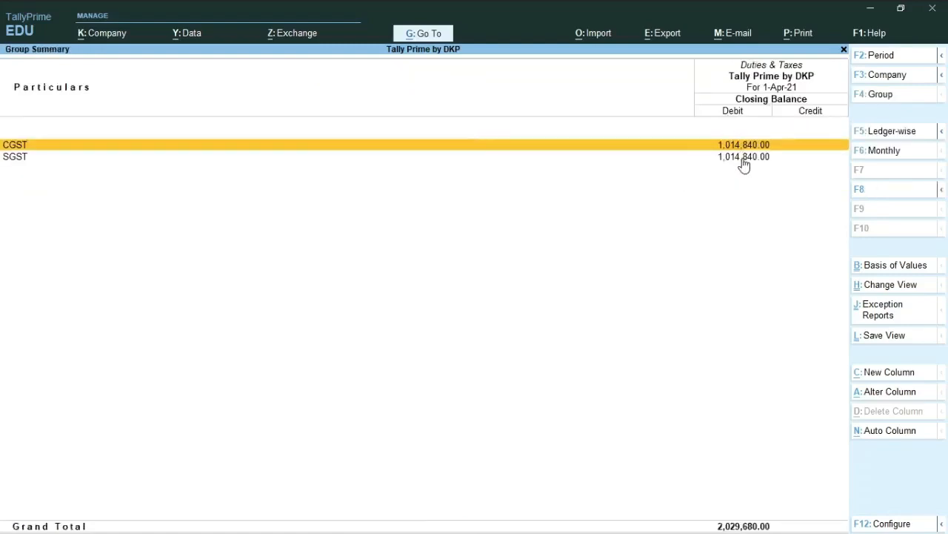
key("Escape")
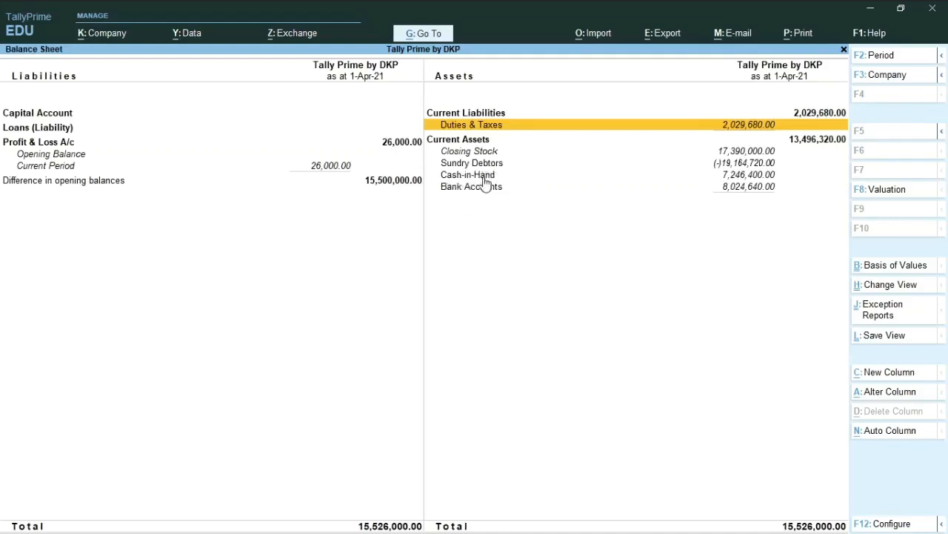
key("Down")
key("Down")
key("Down")
key("Up")
key("Up")
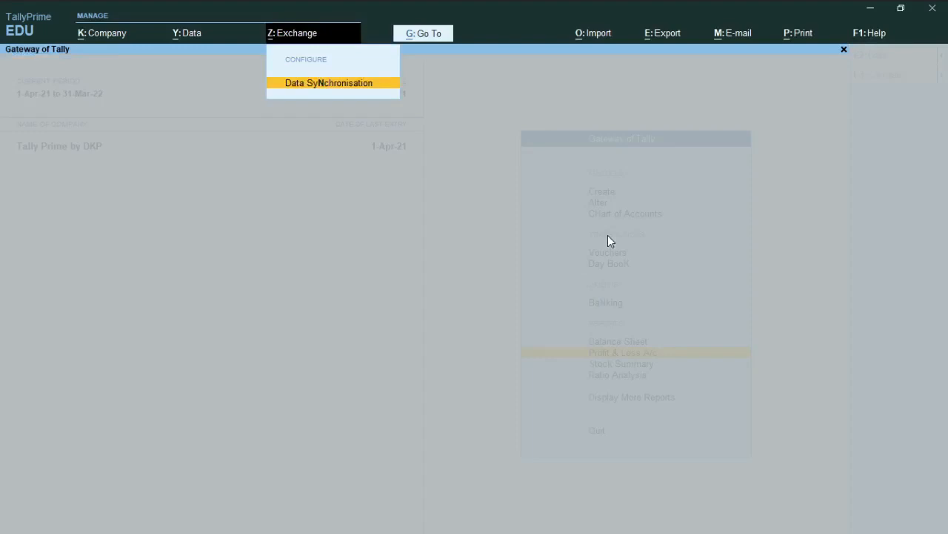
Step: Leave the Balance Sheet, open the Profit & Loss A/c and expand it to its detailed view
key("Escape")
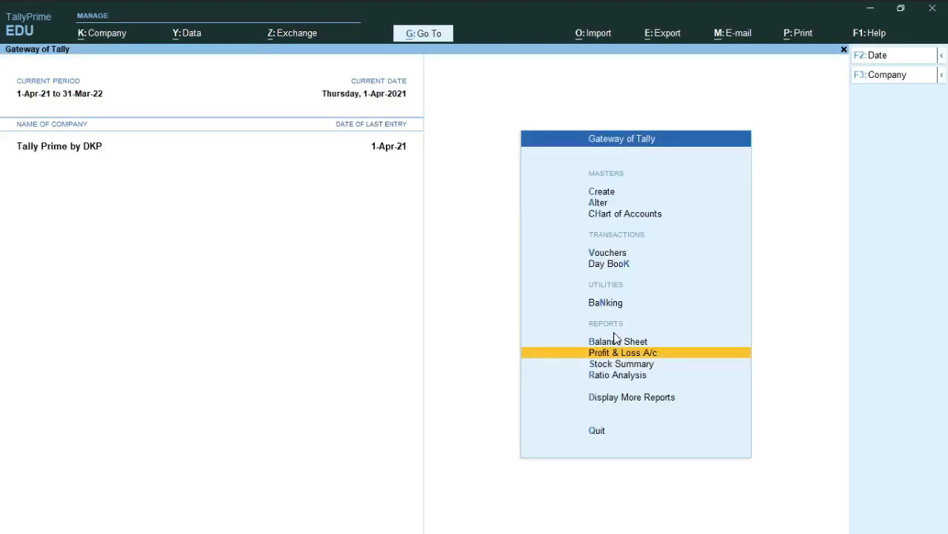
key("Down")
key("Up")
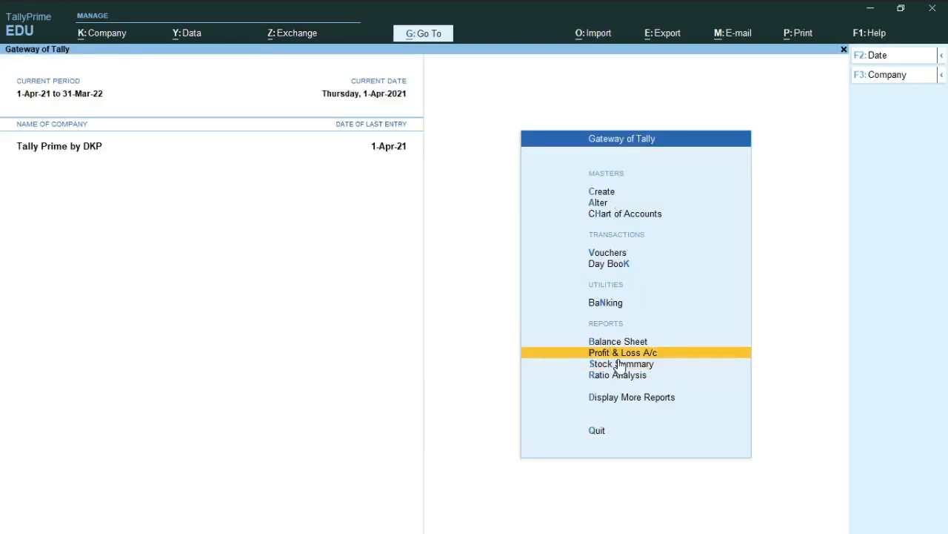
key("p")
key("alt+F1")
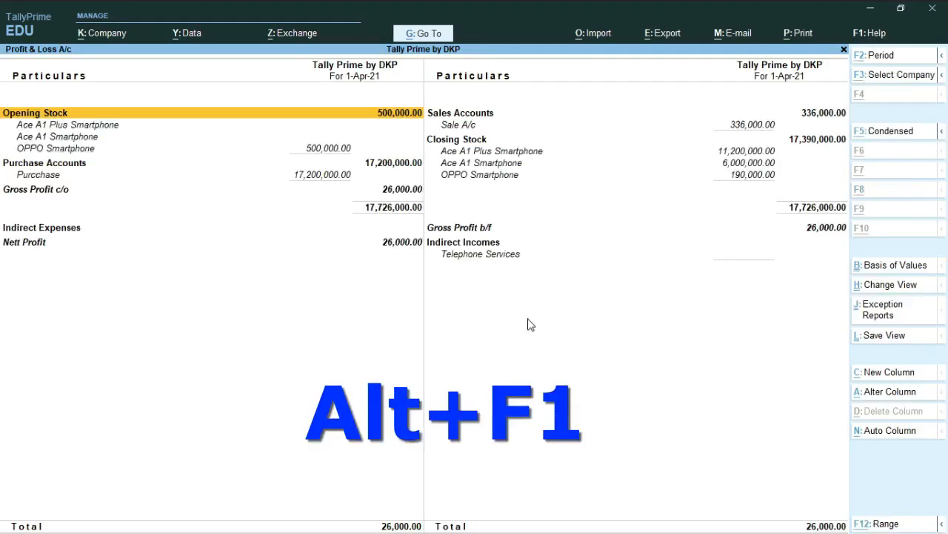
Step: Examine the monthly summary and April entries of Sale A/c, and return to the Profit & Loss A/c
key("Down")
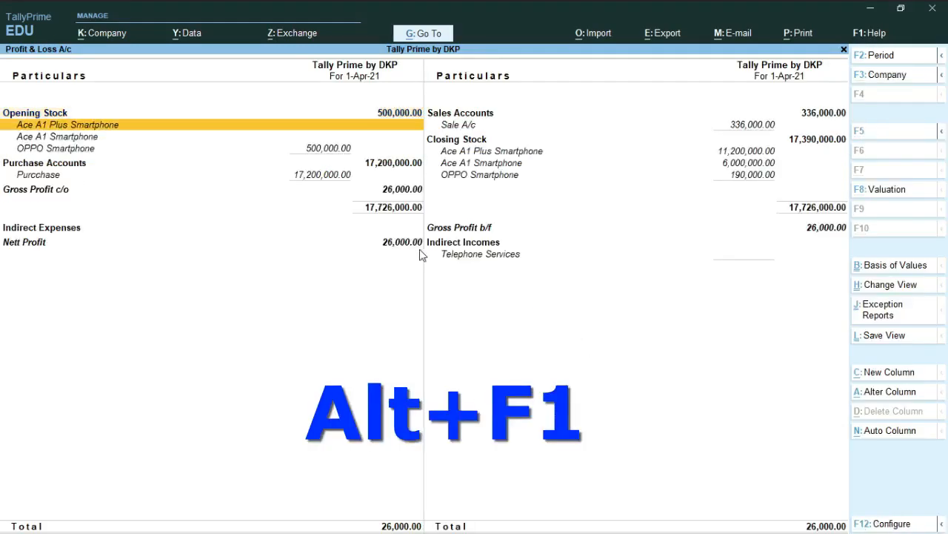
left_click(478, 128)
key("Return")
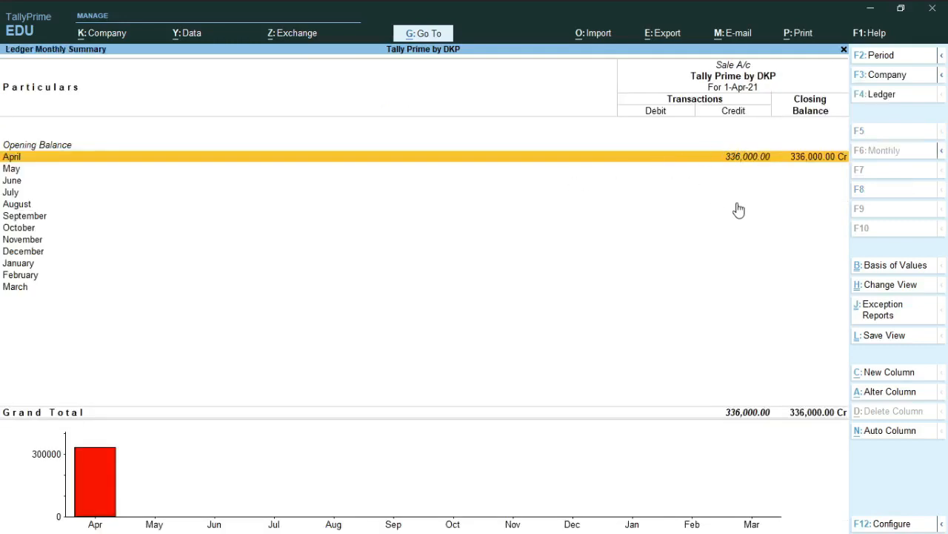
key("Return")
key("Escape")
key("Escape")
Step: Check the Closing Stock items, examine the monthly stock summary of OPPO Smartphone and return to the Profit & Loss A/c
key("Down")
key("Down")
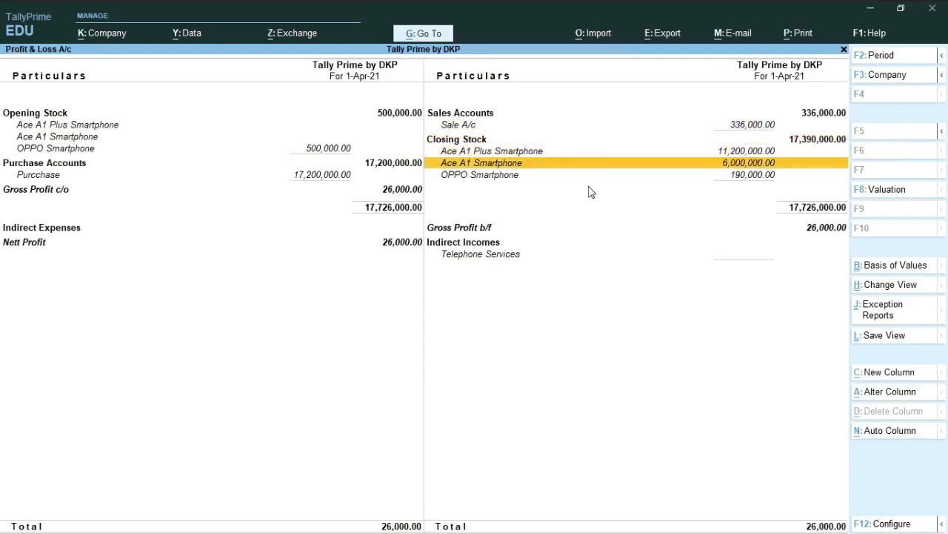
key("Down")
key("Down")
key("Up")
key("Up")
key("Down")
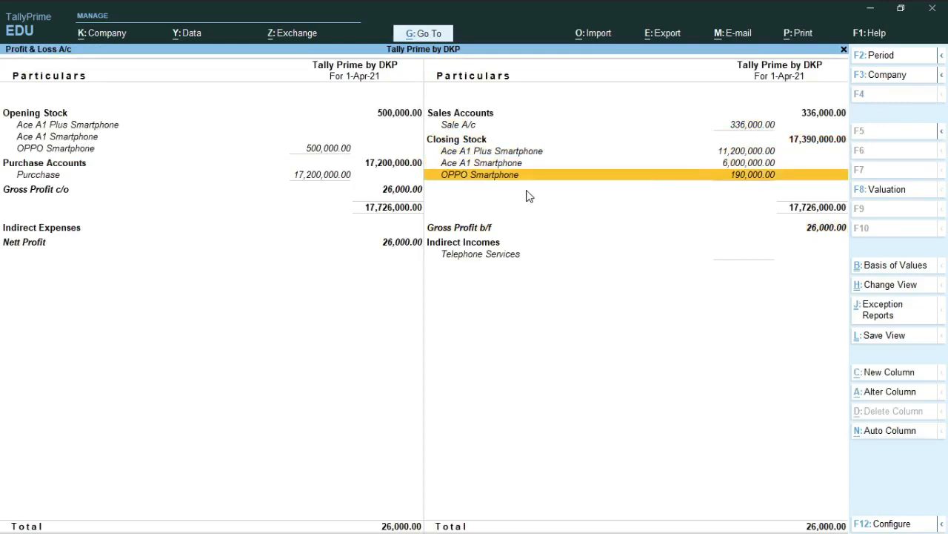
key("Return")
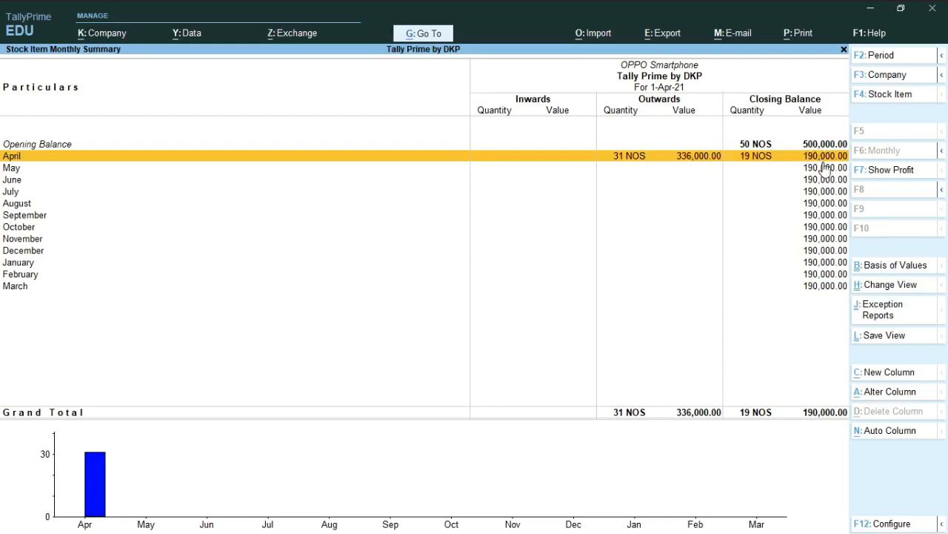
key("Escape")
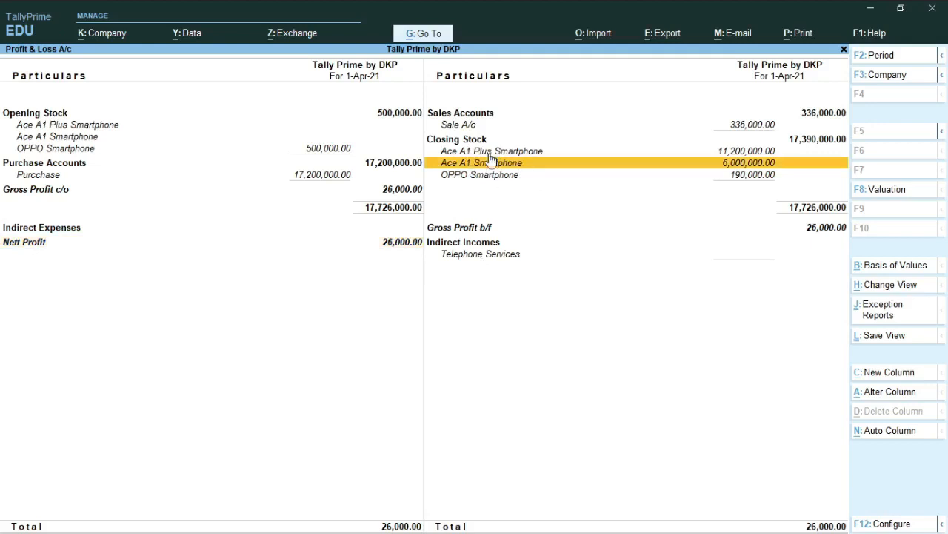
Step: Leave the Profit & Loss A/c, open the Trial Balance from the additional reports and expand it to its detailed view
key("Escape")
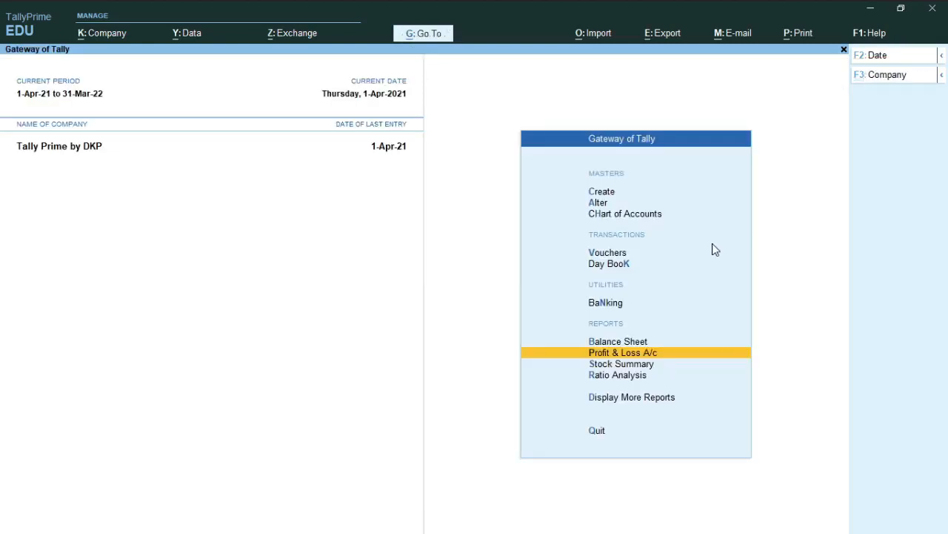
key("Down")
key("Down")
key("Down")
key("Return")
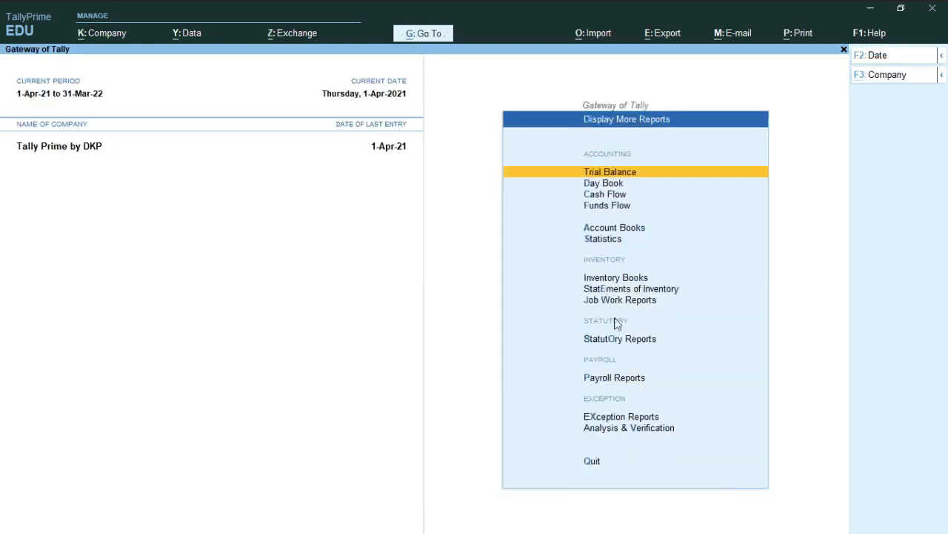
key("Down")
key("Down")
key("Up")
key("t")
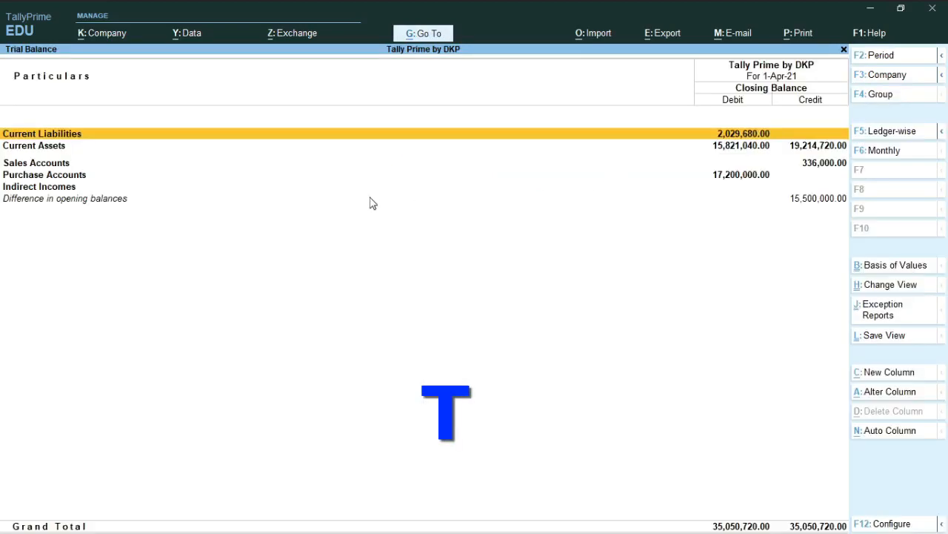
key("alt+F1")
Step: Examine the closing balances of the Current Assets groups in the Trial Balance, including Cash-in-Hand and Bank Accounts
key("Down")
key("Down")
key("Down")
key("Down")
key("Down")
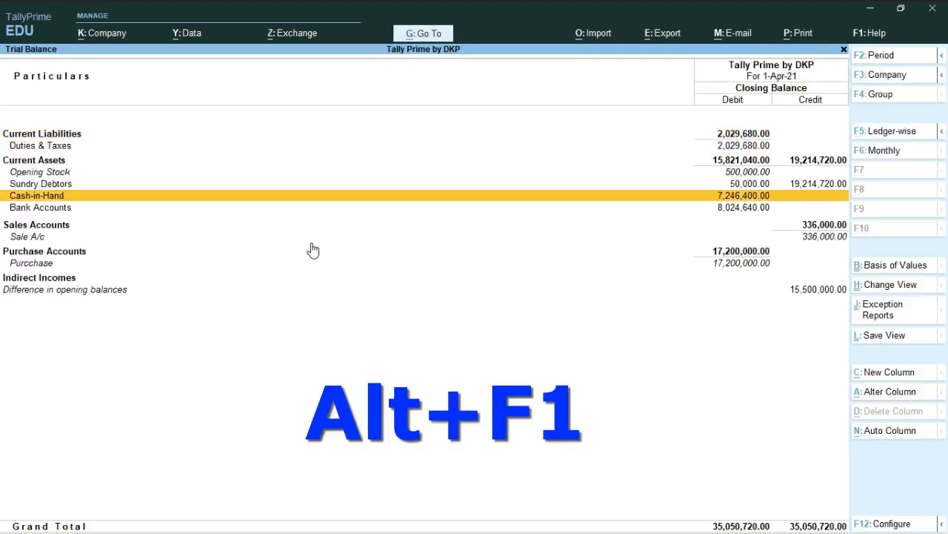
key("Up")
key("Up")
key("Up")
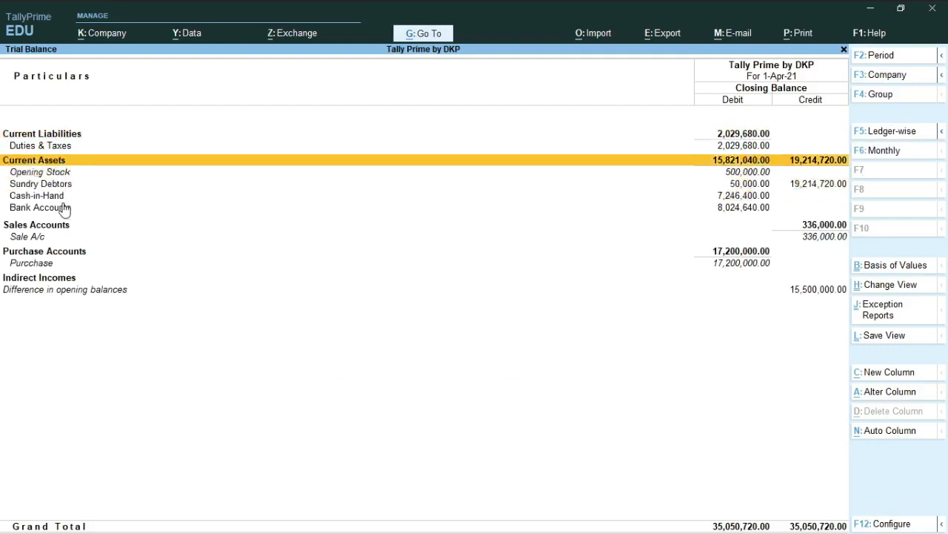
key("Down")
key("Down")
key("Down")
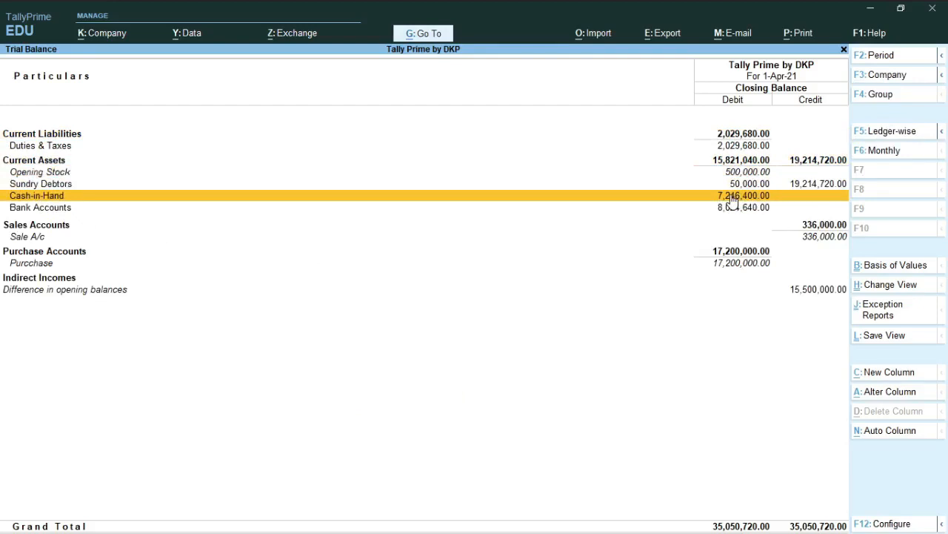
key("Down")
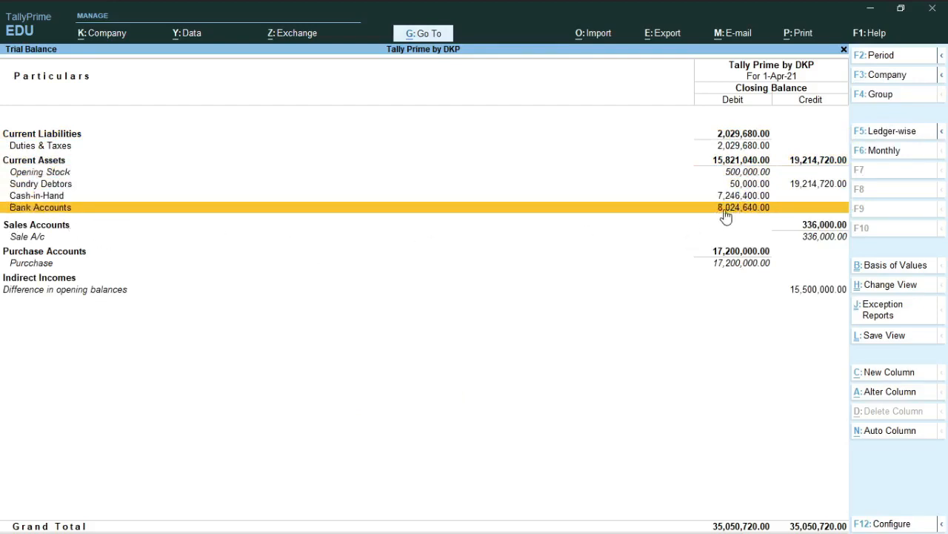
Step: Under Sundry Debtors, examine the monthly summary of the customer ledger directly below Ace Mobile Manufacturer Pvt Ltd, and return to the Trial Balance
key("Up")
key("Up")
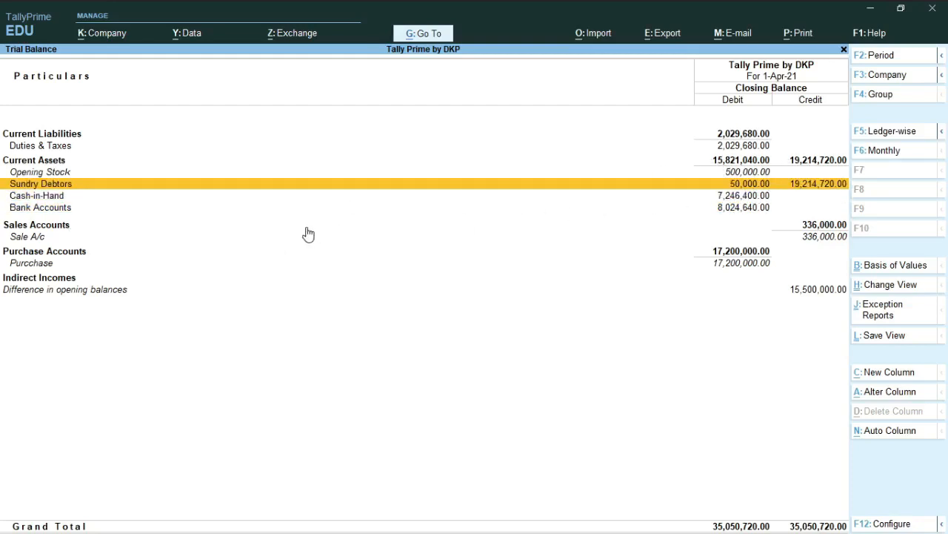
key("Return")
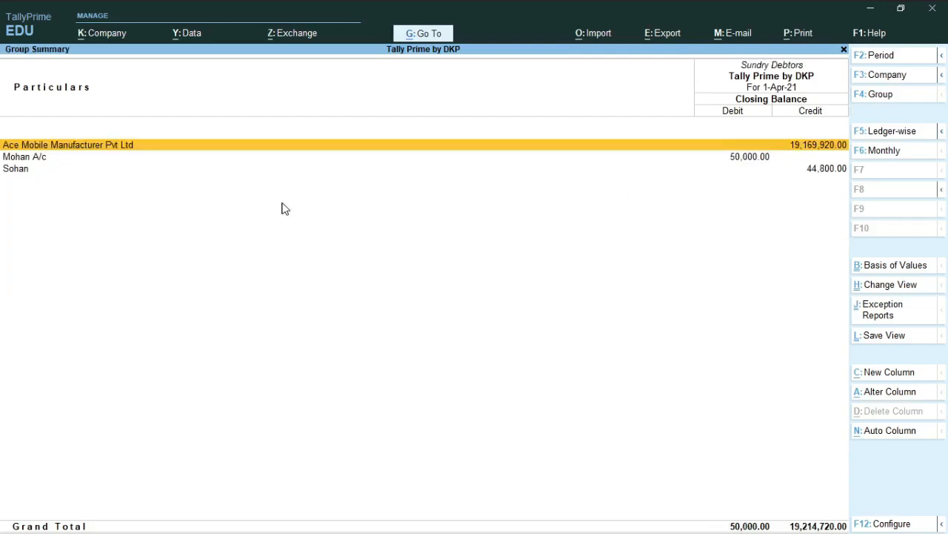
key("Down")
key("Return")
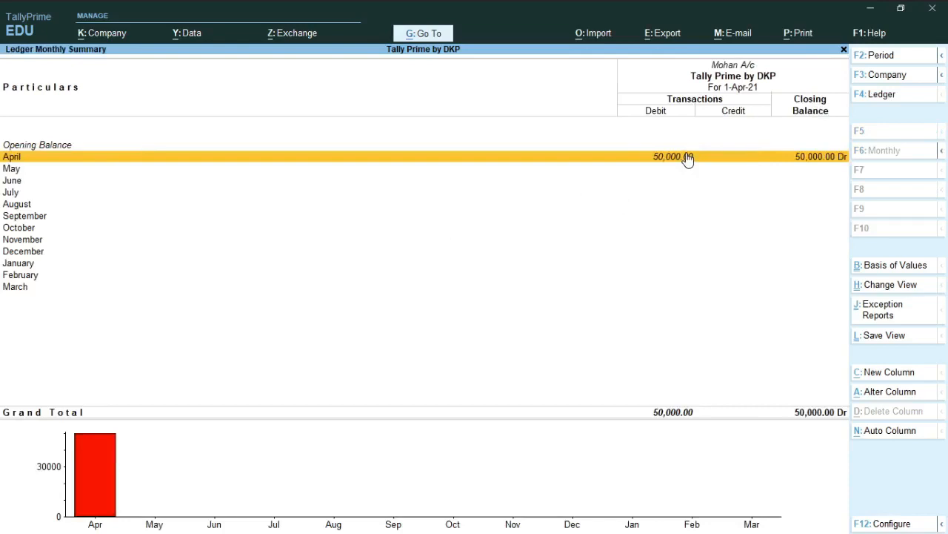
key("Escape")
key("Escape")
Step: Examine the monthly summary and April entries of Sale A/c from the Trial Balance, and return to the report
key("Down")
key("Down")
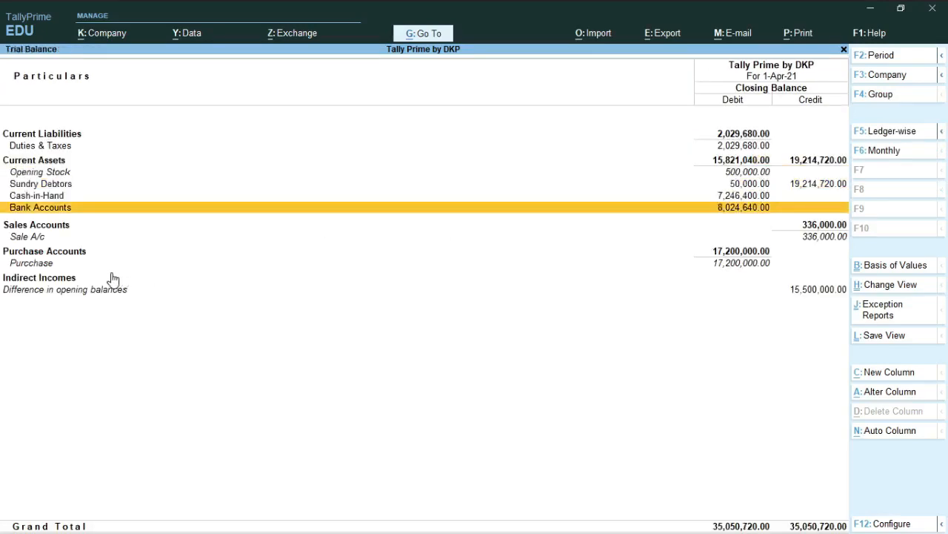
key("Down")
key("Down")
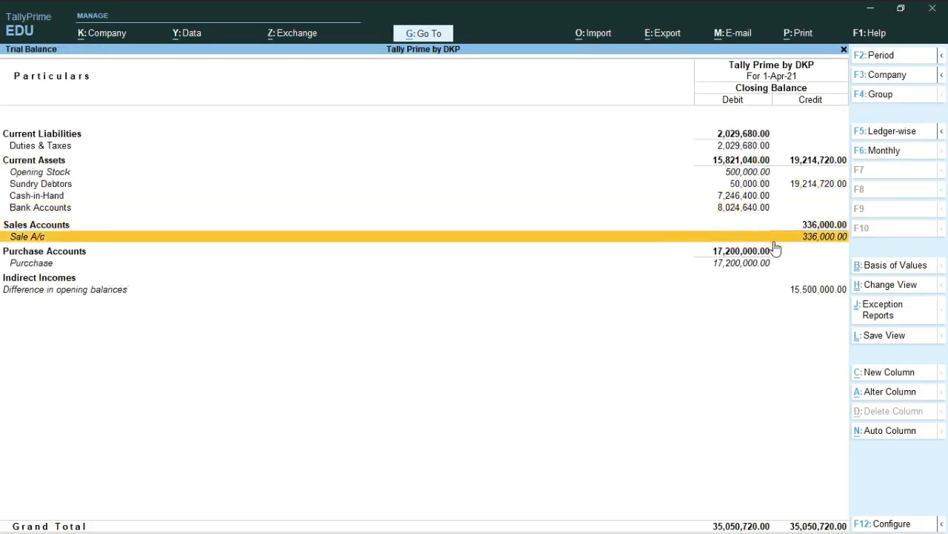
key("Return")
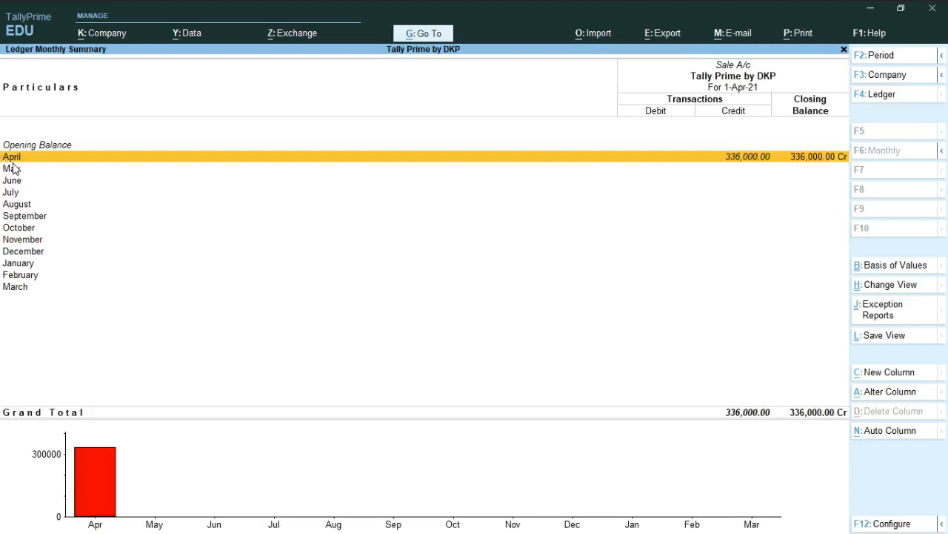
key("Return")
key("Escape")
key("Escape")
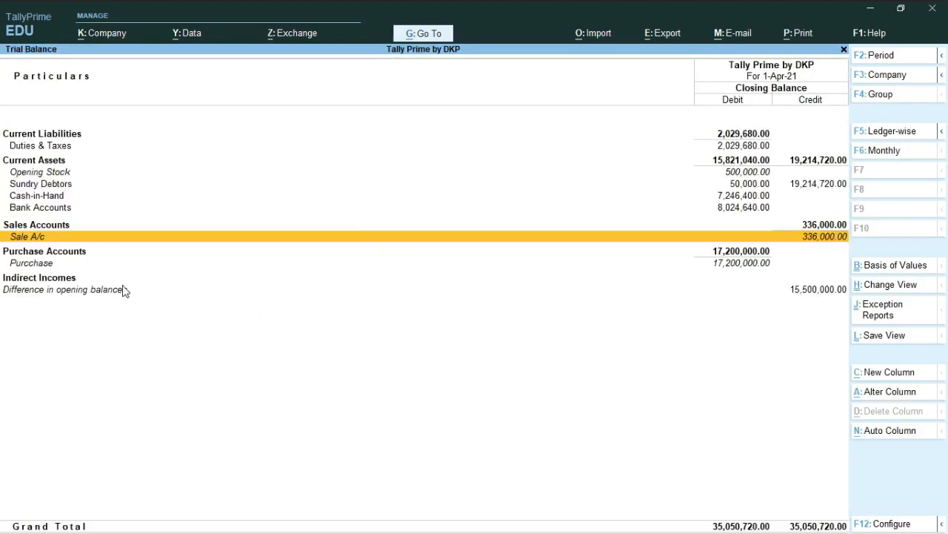
Step: Switch to PDF 1.pdf in the browser to view the list of voucher types
key("alt+Tab")
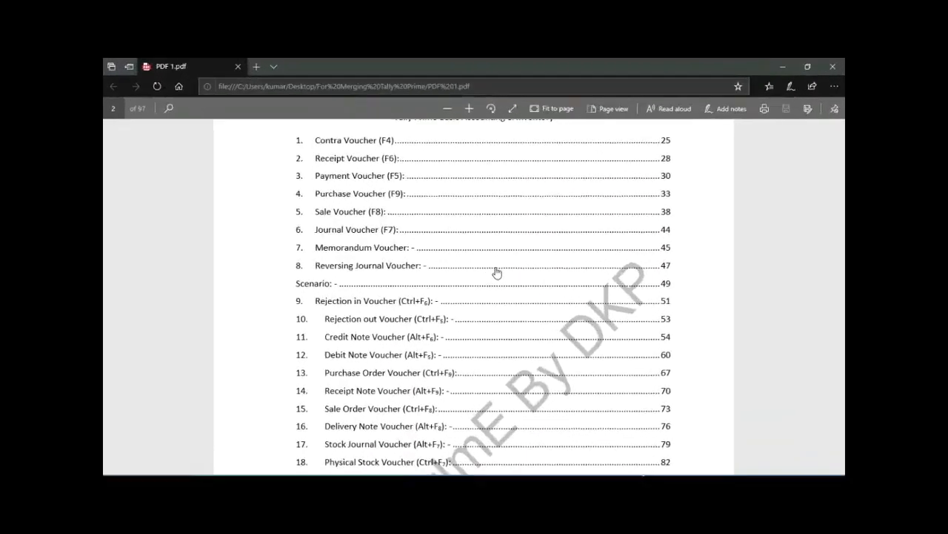